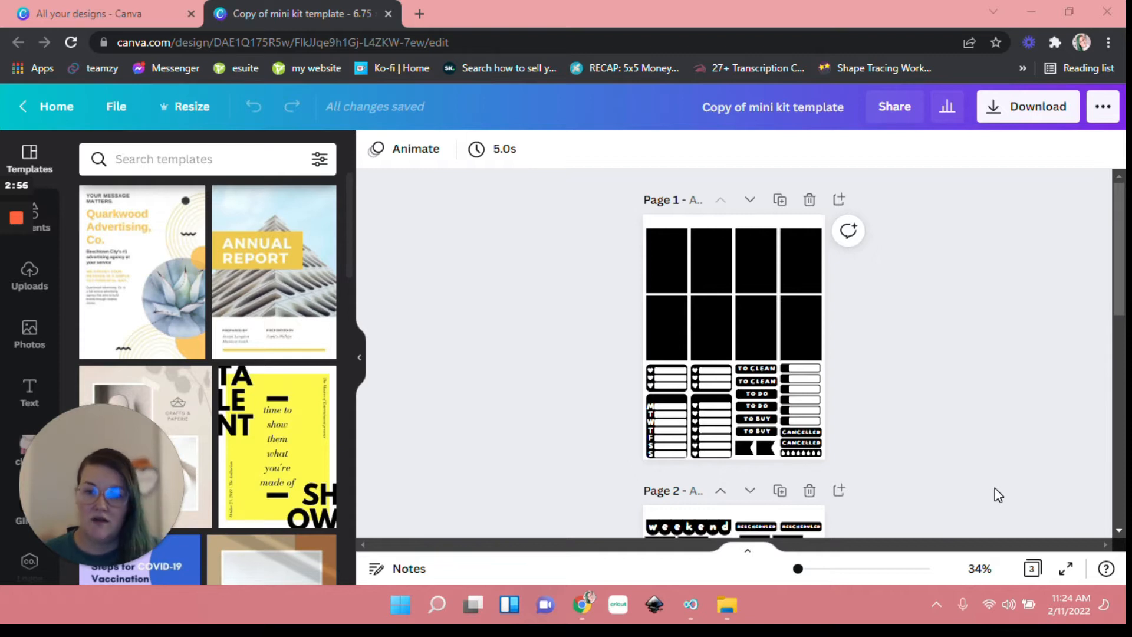
Switch to Photos and review the box widths and lengths in the happy planner classic dimensions image, and return to the template
click(357, 360)
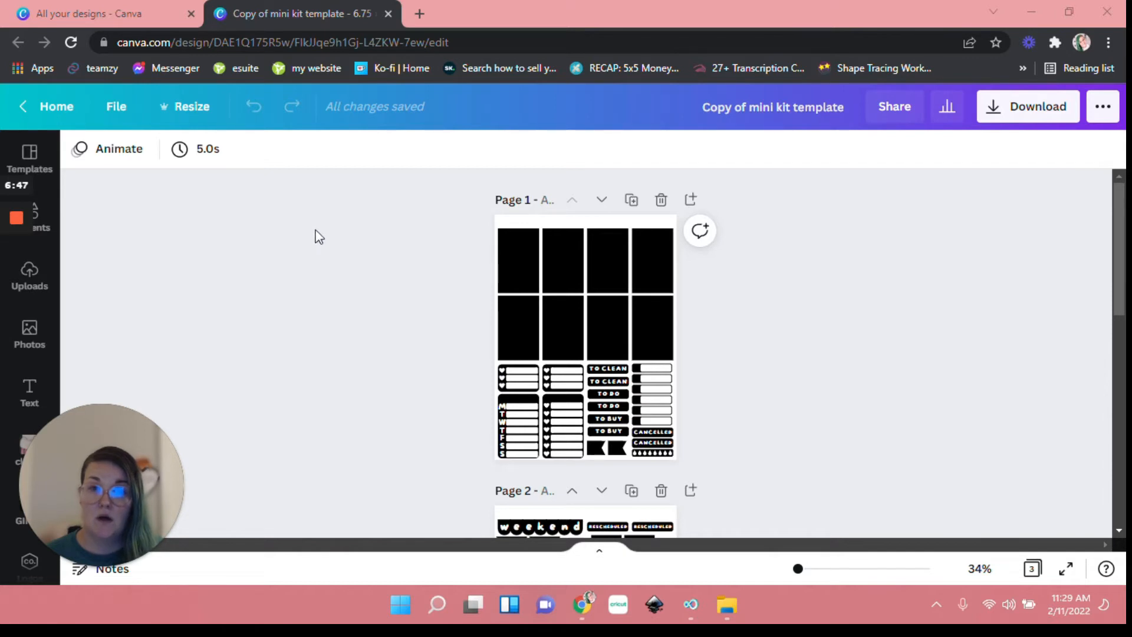
mouse_move(725, 614)
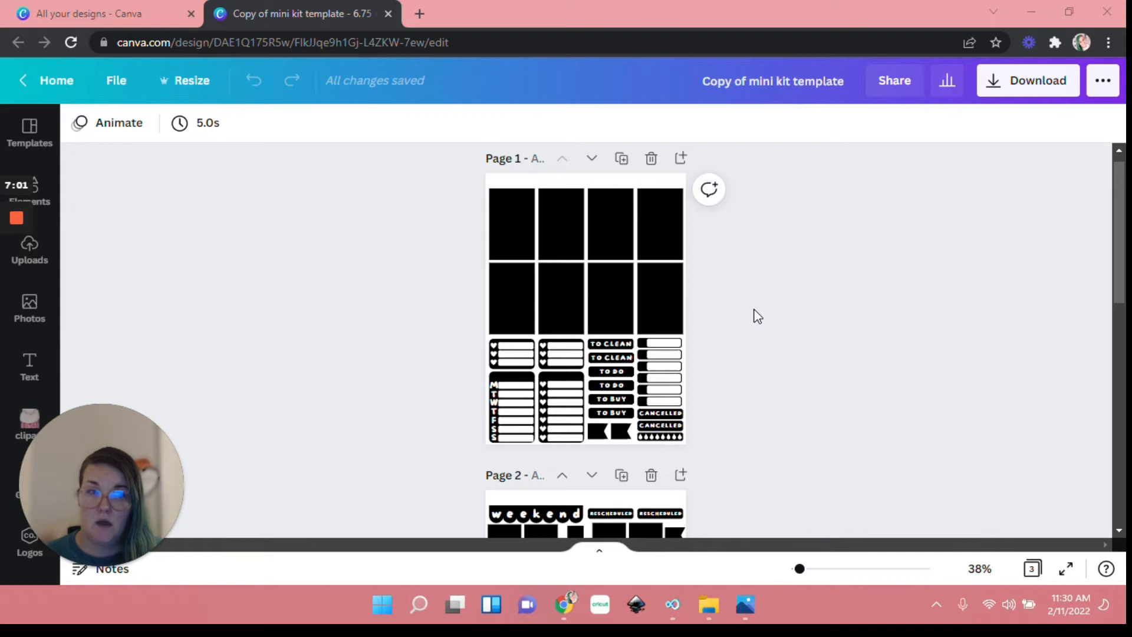
click(744, 605)
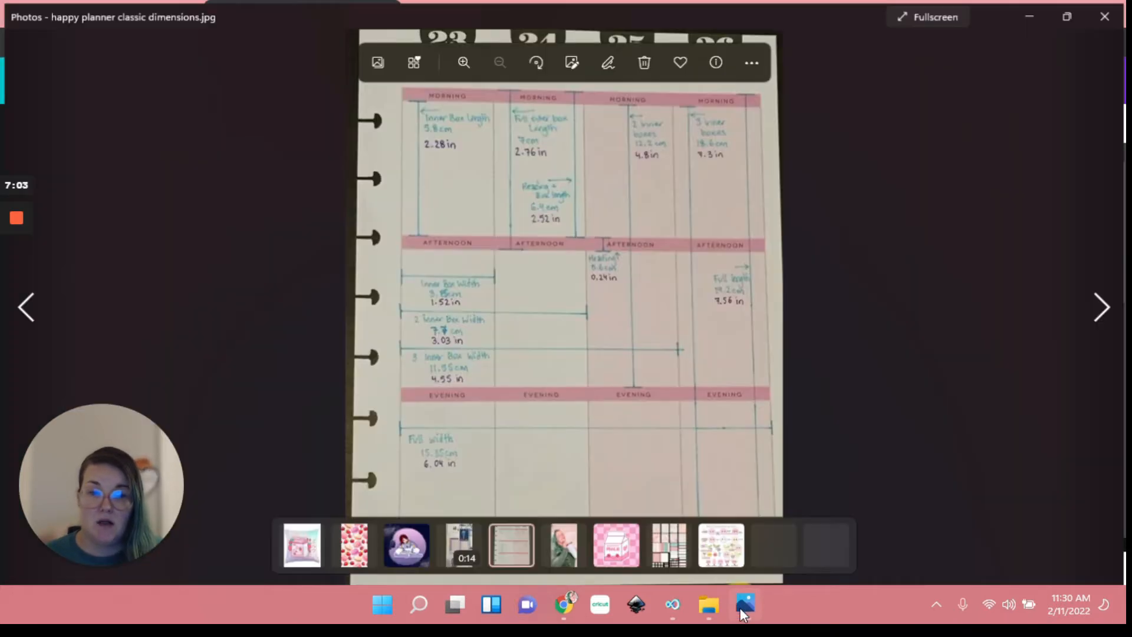
click(851, 282)
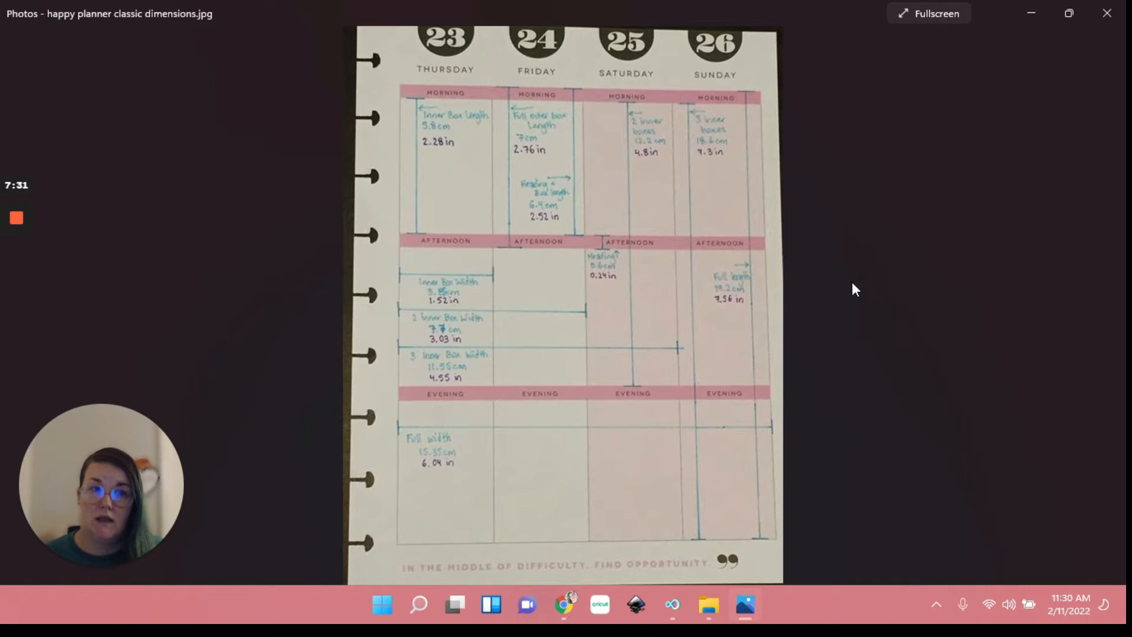
click(1032, 13)
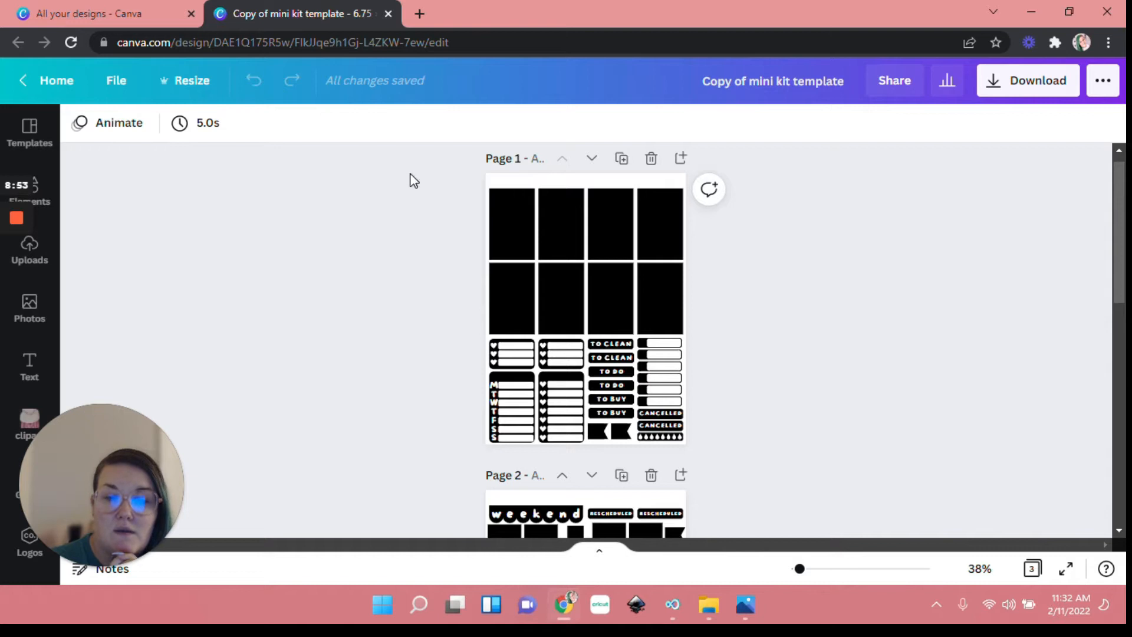
Examine the sticker layouts on all three pages of the mini kit template
scroll(409, 178, down, 10)
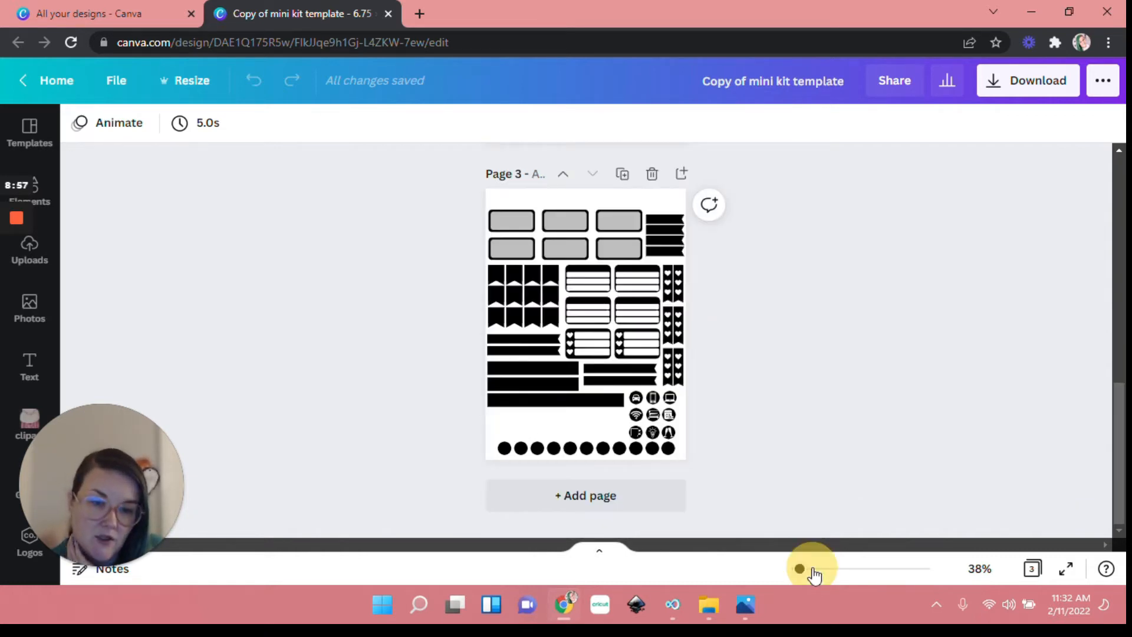
scroll(557, 475, up, 5)
scroll(652, 493, down, 5)
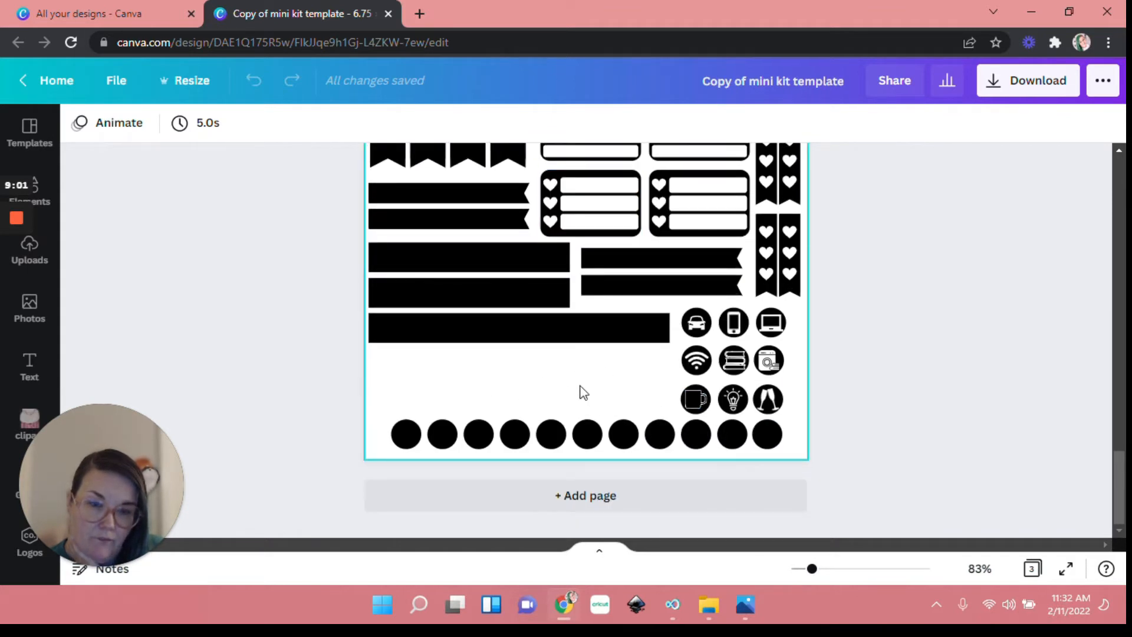
scroll(614, 389, up, 6)
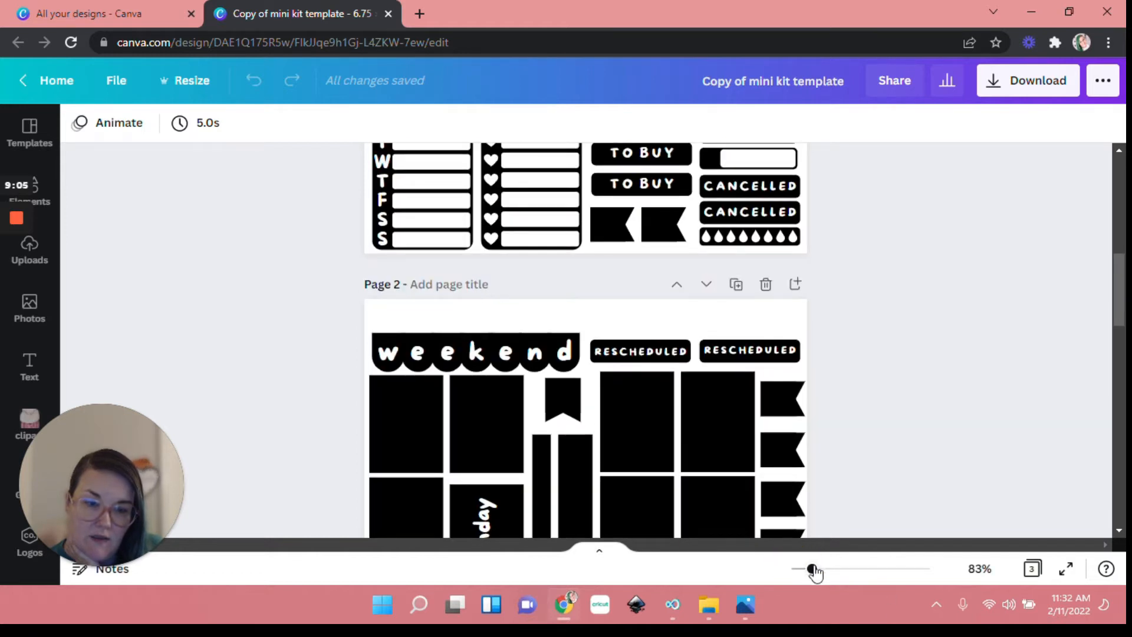
drag(812, 569, 803, 581)
scroll(737, 411, up, 2)
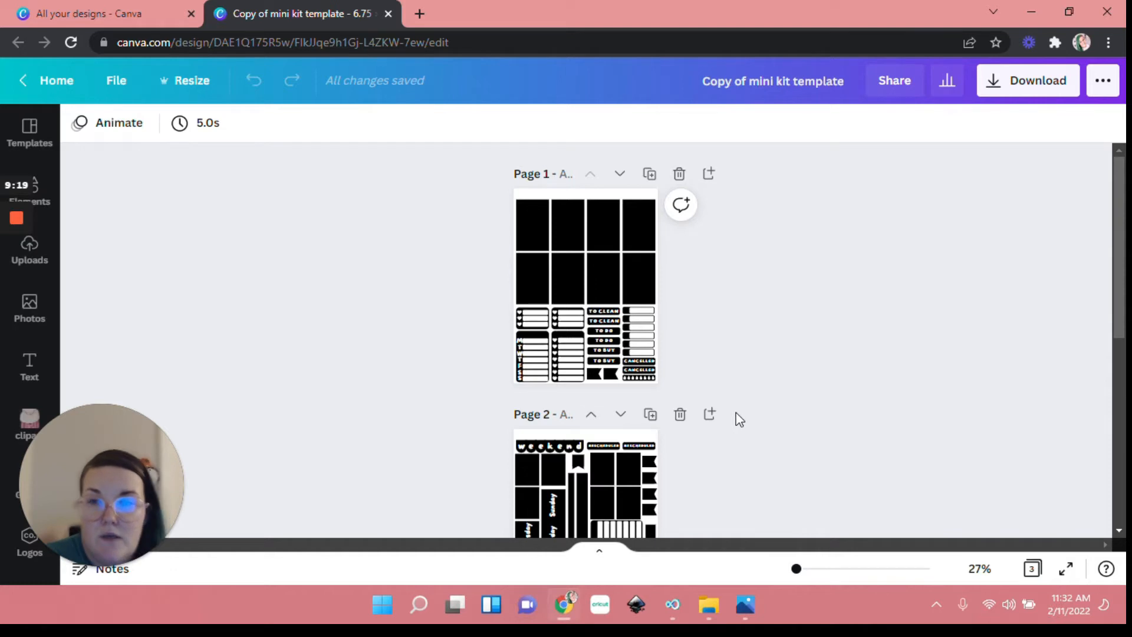
Create a new custom-size design 6.75 in wide by 9.25 in high
click(44, 12)
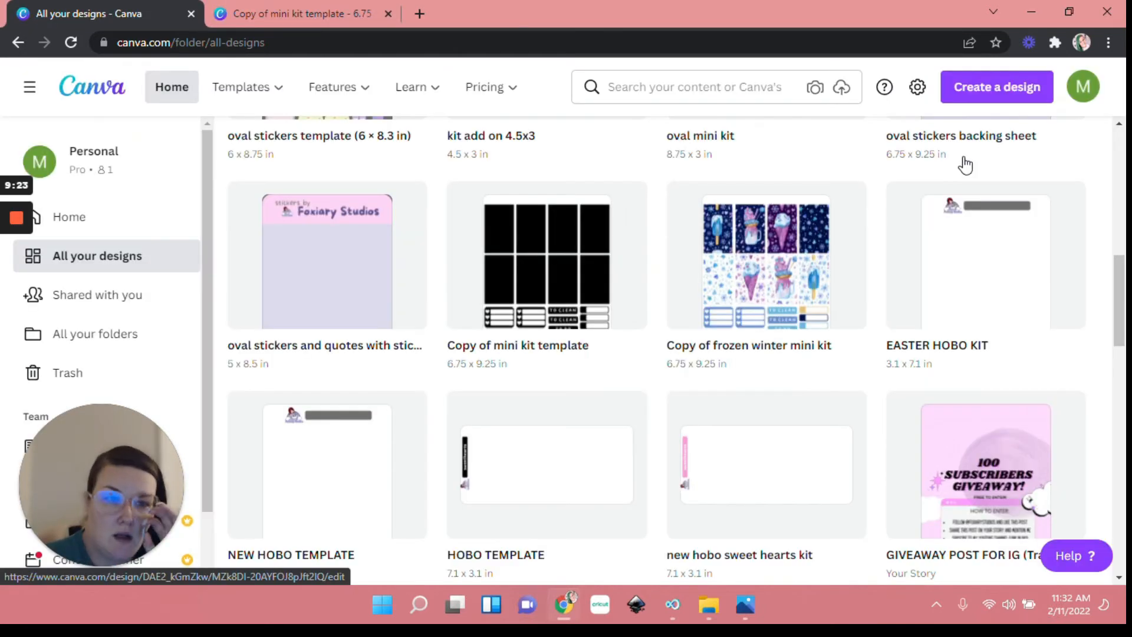
click(988, 100)
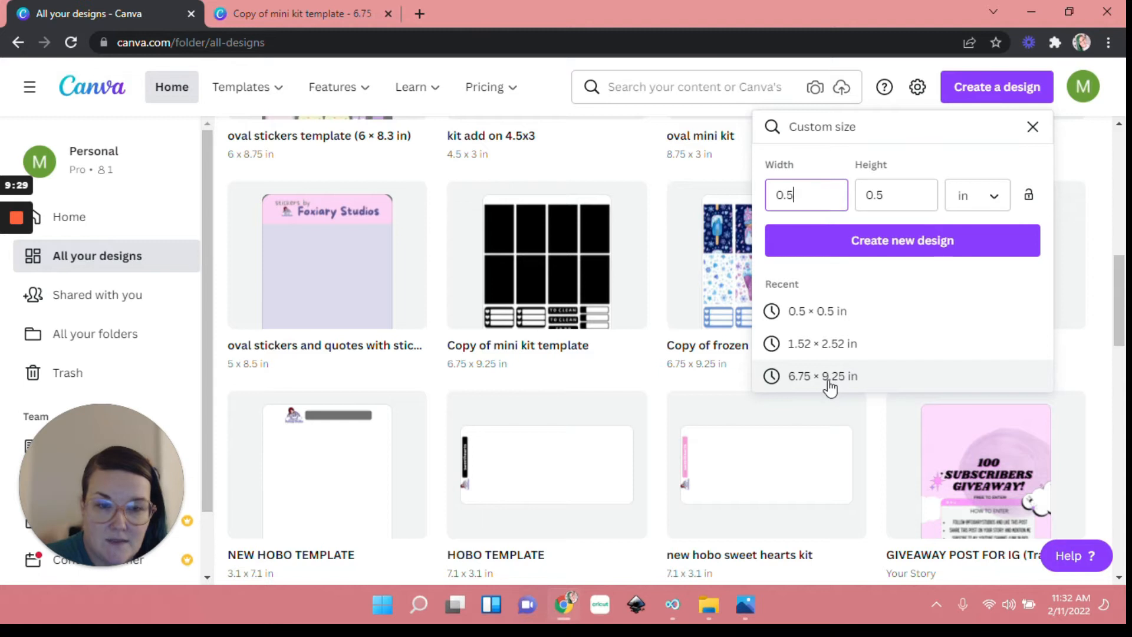
drag(814, 195, 744, 206)
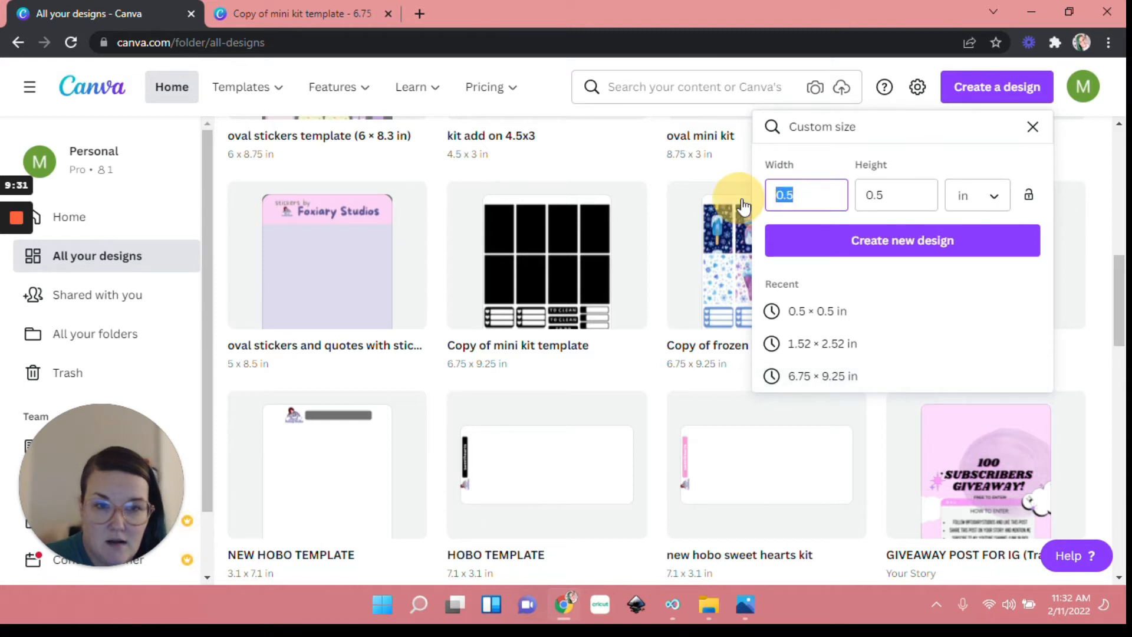
double_click(798, 199)
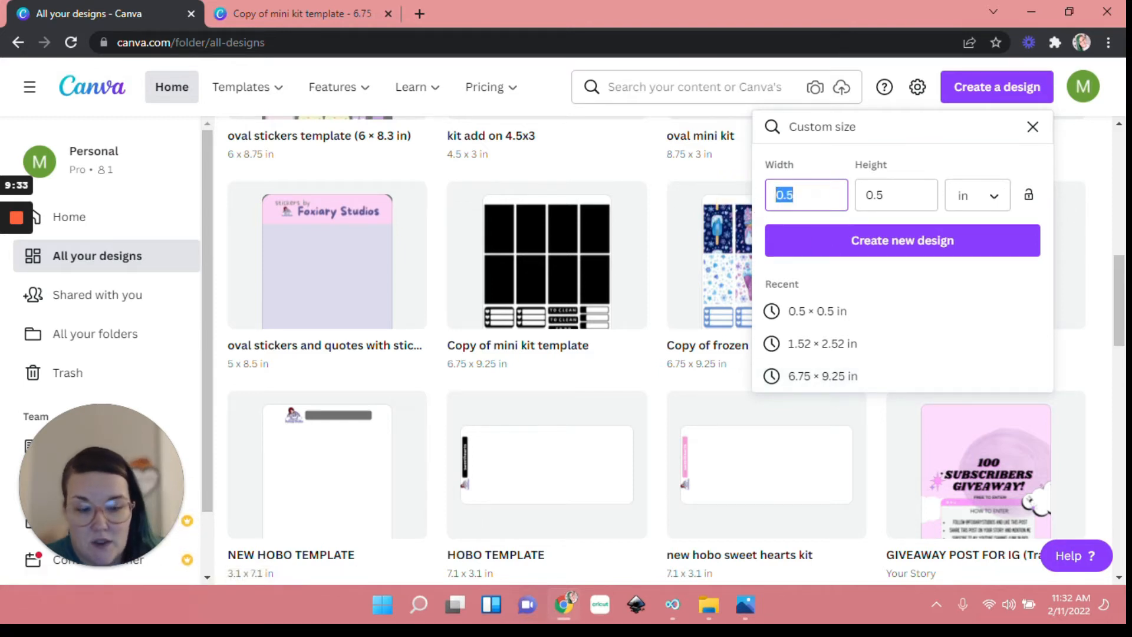
text(6.75)
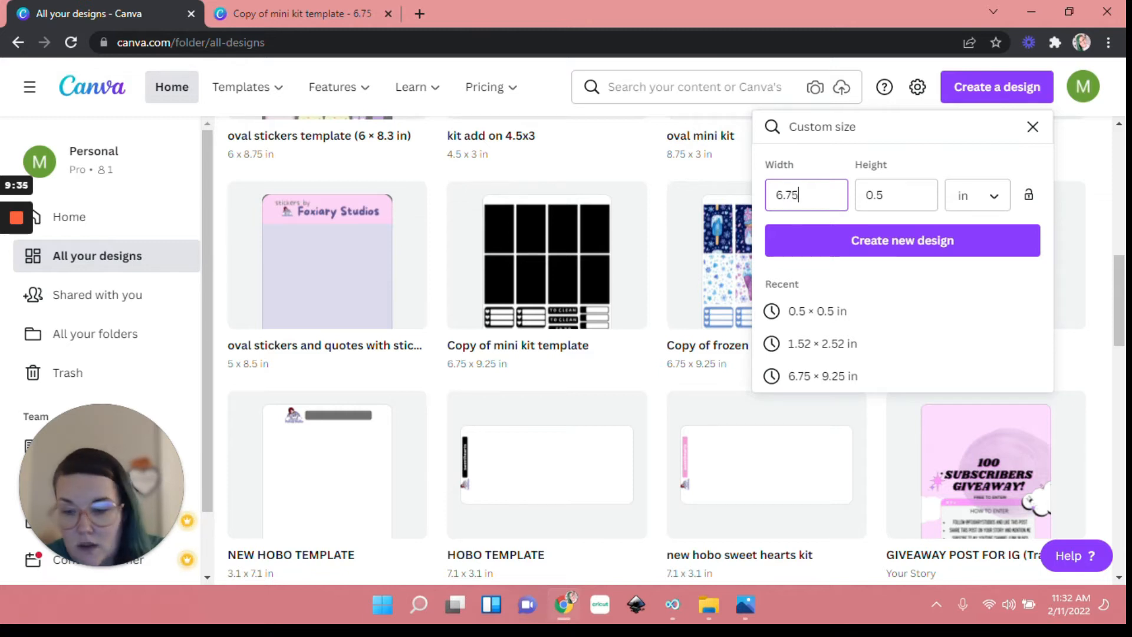
key(Tab)
text(9)
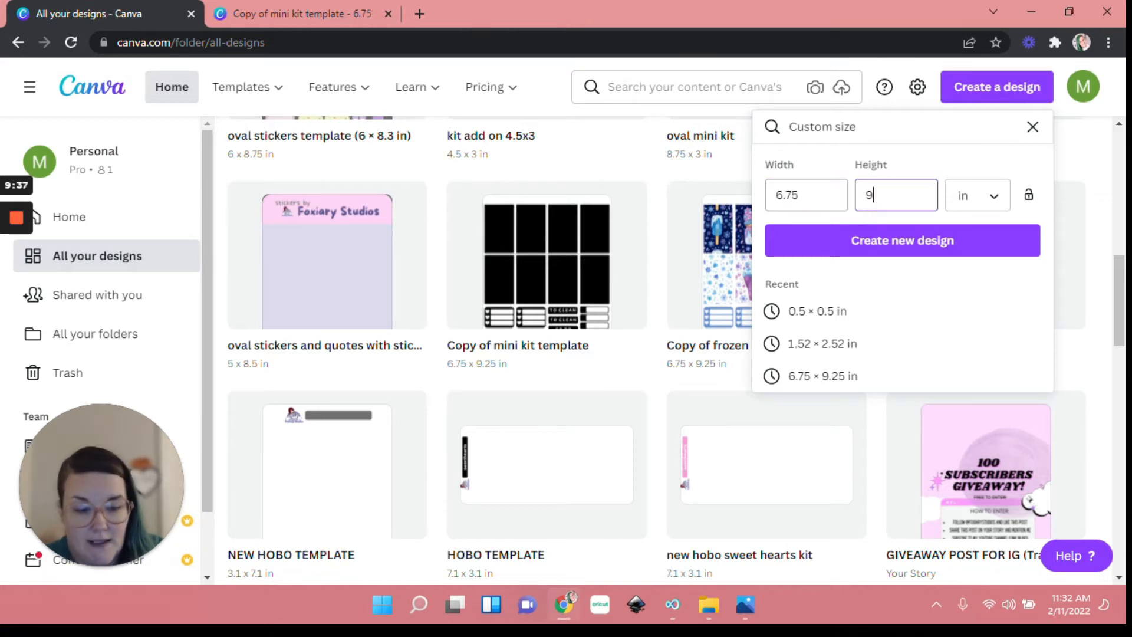
text(.25)
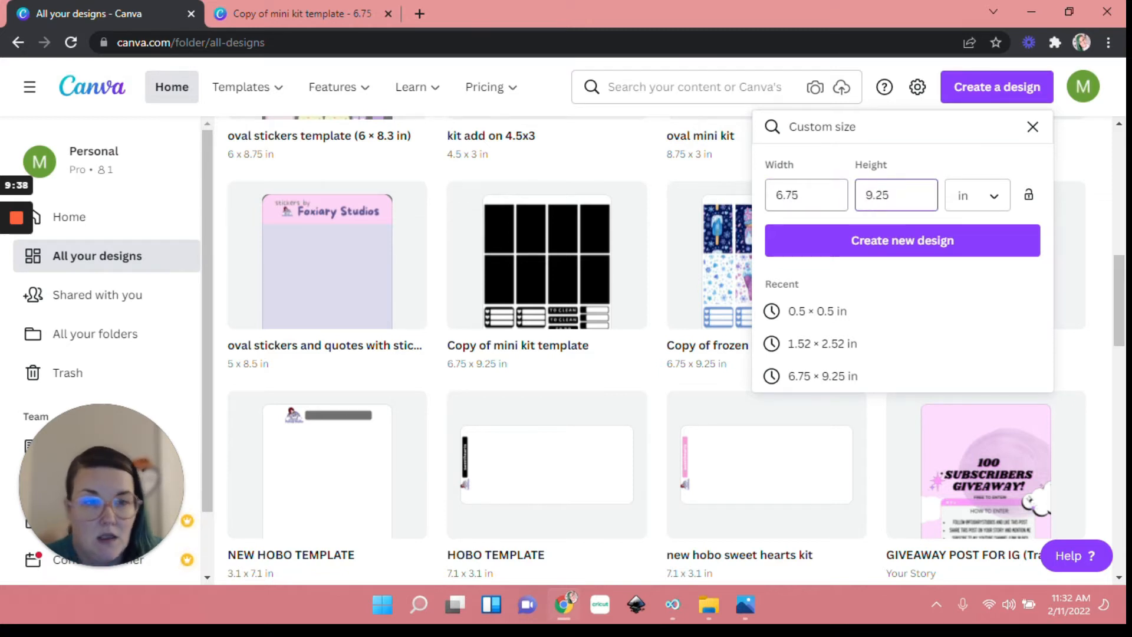
click(928, 252)
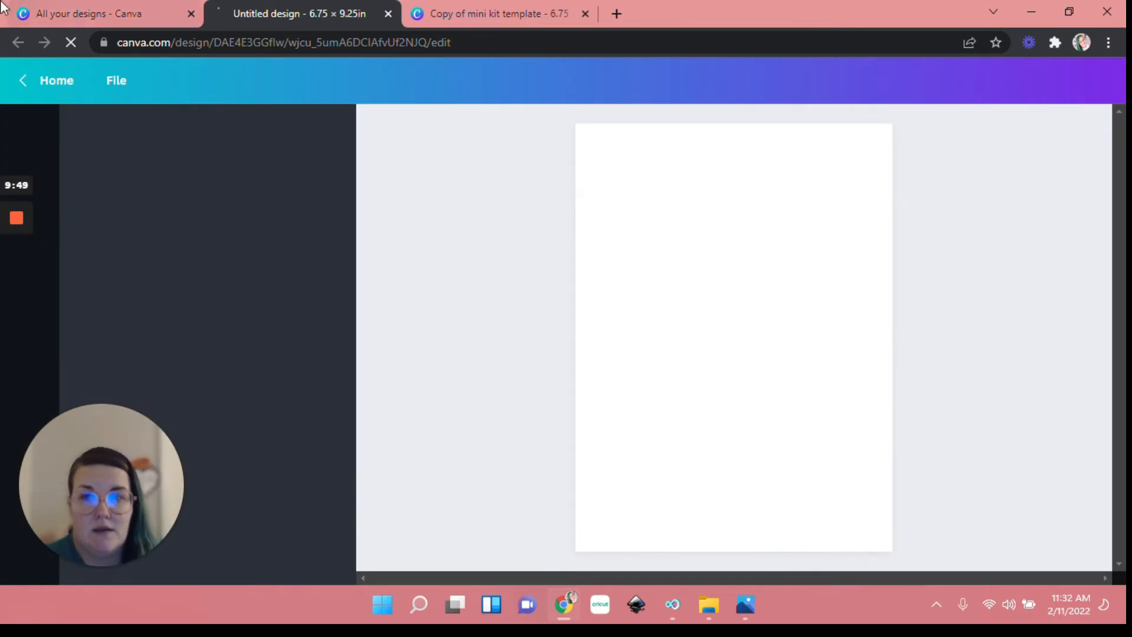
Create a landscape custom-size design 9.25 in wide by 6.75 in high, and close the portrait untitled design
click(40, 14)
click(800, 194)
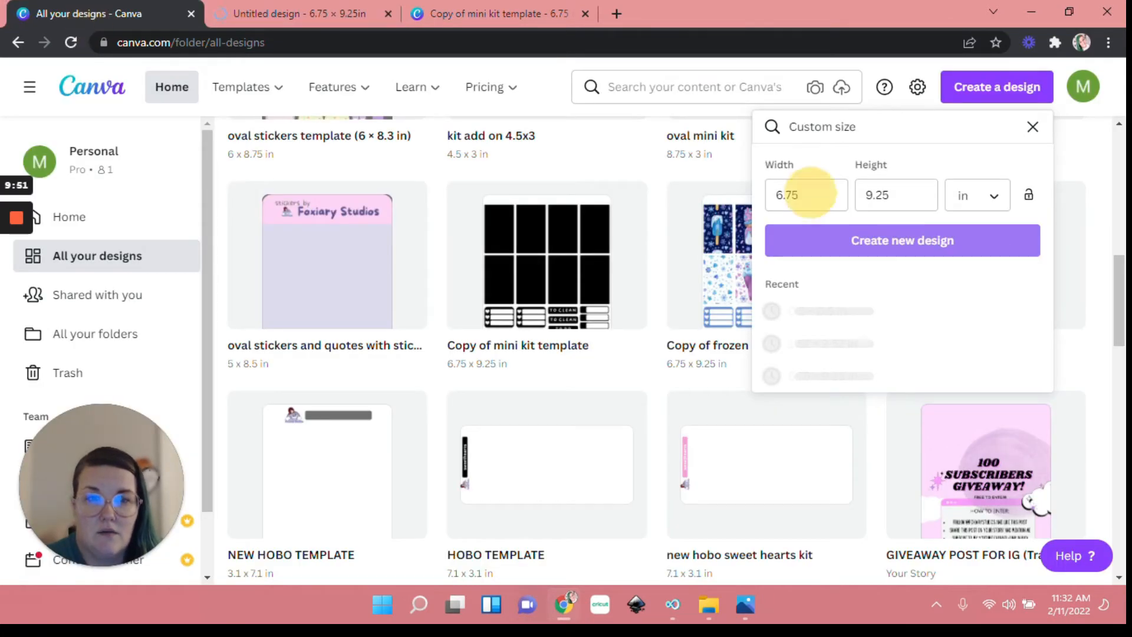
click(805, 195)
click(806, 195)
double_click(806, 195)
click(806, 195)
click(823, 201)
key(BackSpace)
key(BackSpace)
key(BackSpace)
key(BackSpace)
text(9)
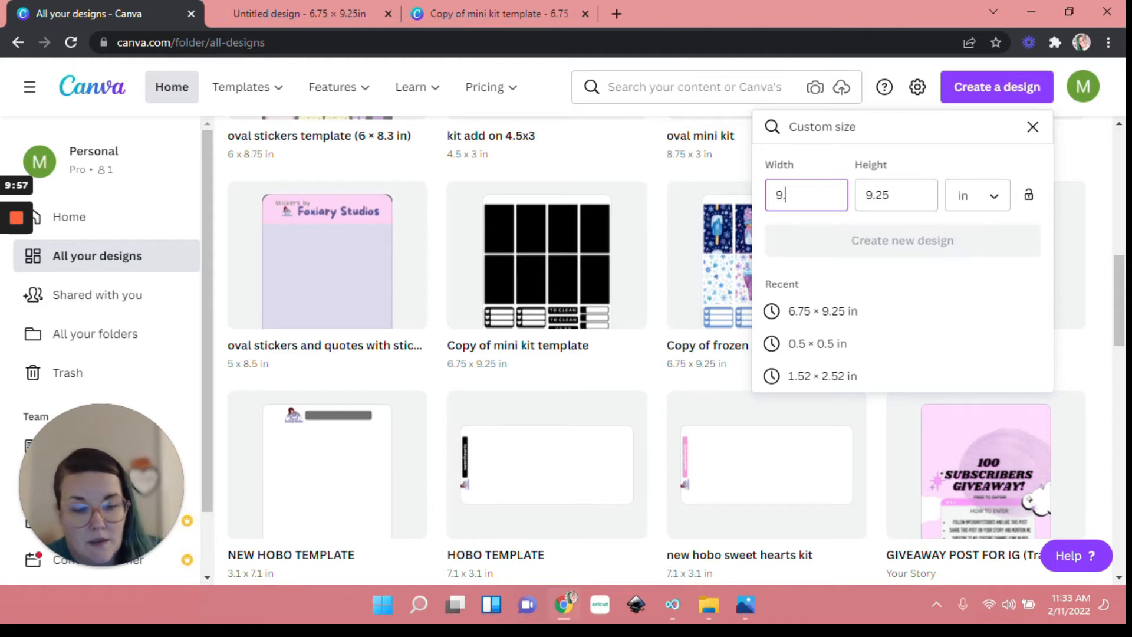
text(.25)
key(Tab)
text(6.75)
click(856, 247)
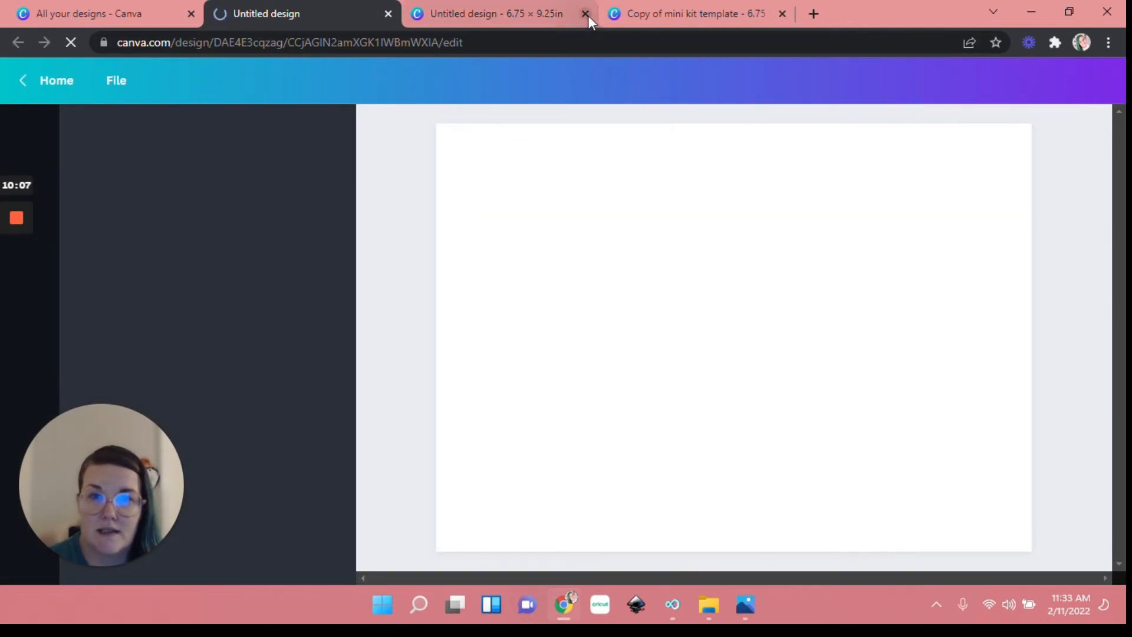
click(585, 13)
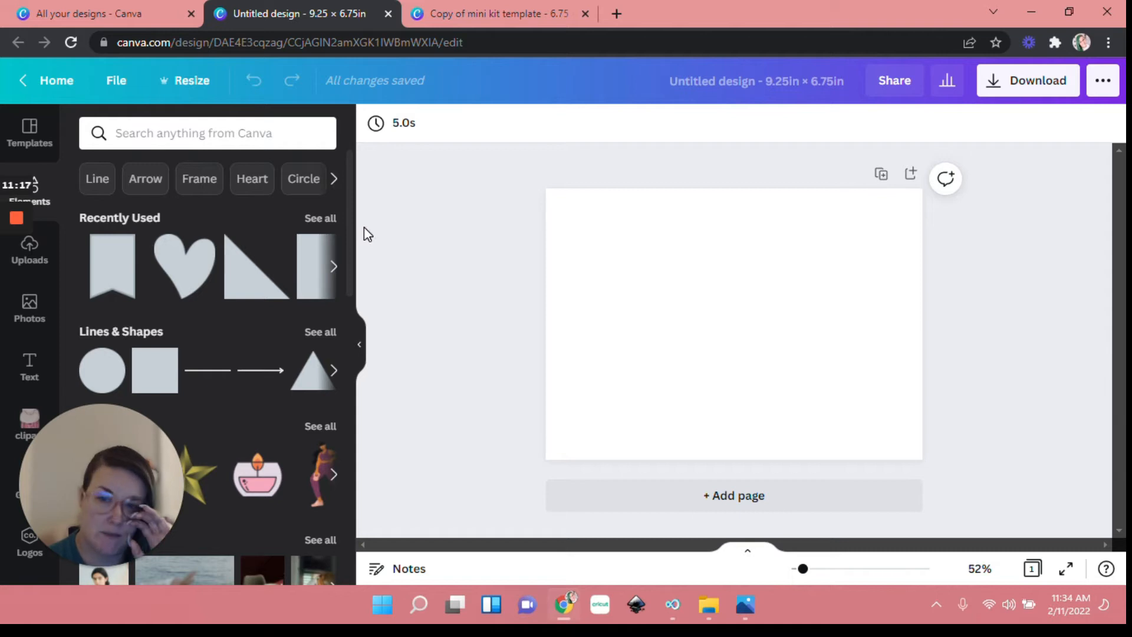
Search the elements for "grid", open the Grids collection and add the single-cell grid to the page
click(210, 133)
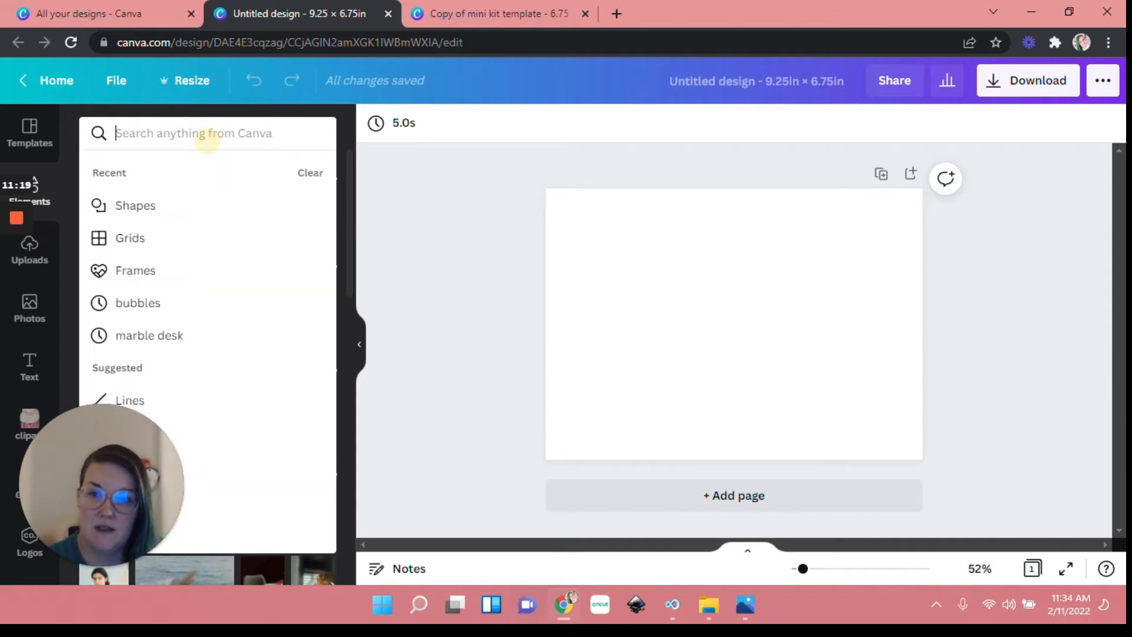
text(grid)
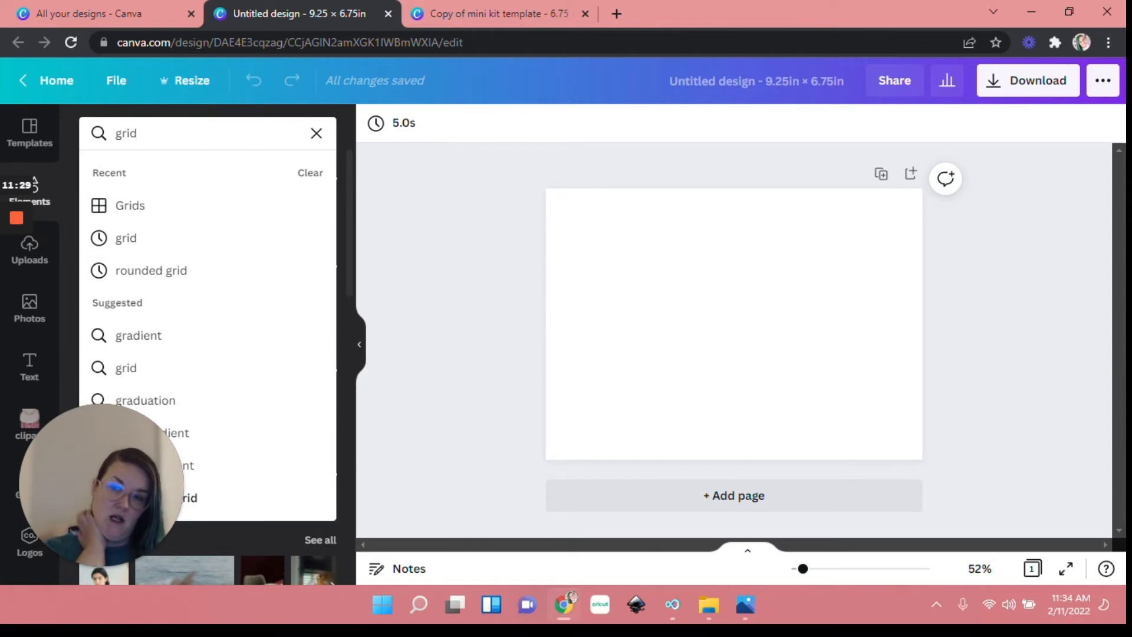
click(130, 208)
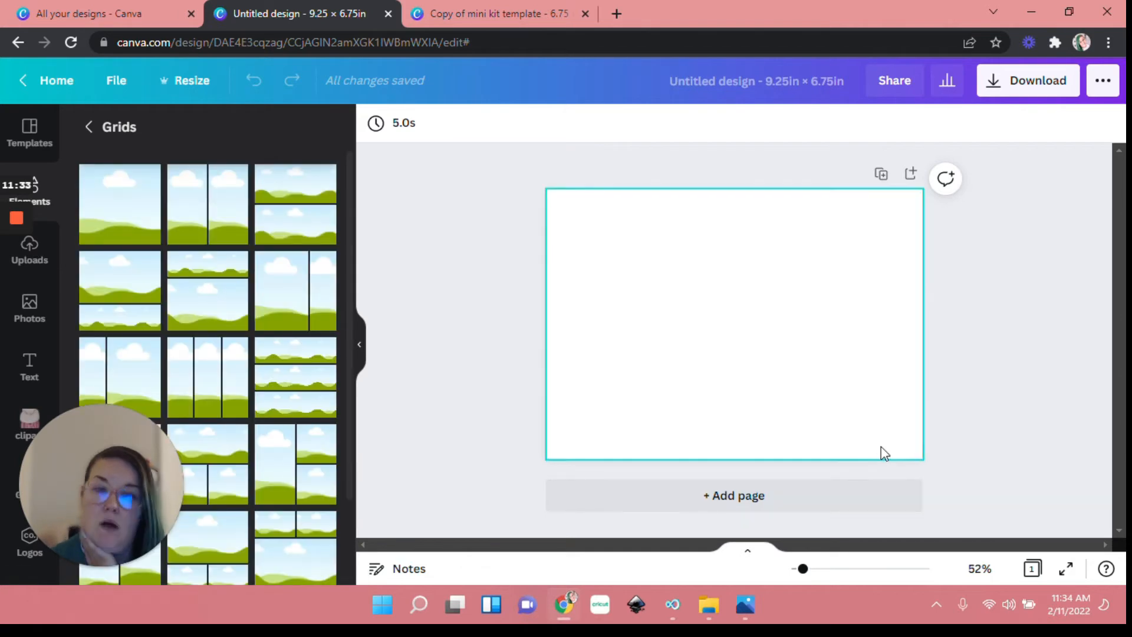
click(134, 213)
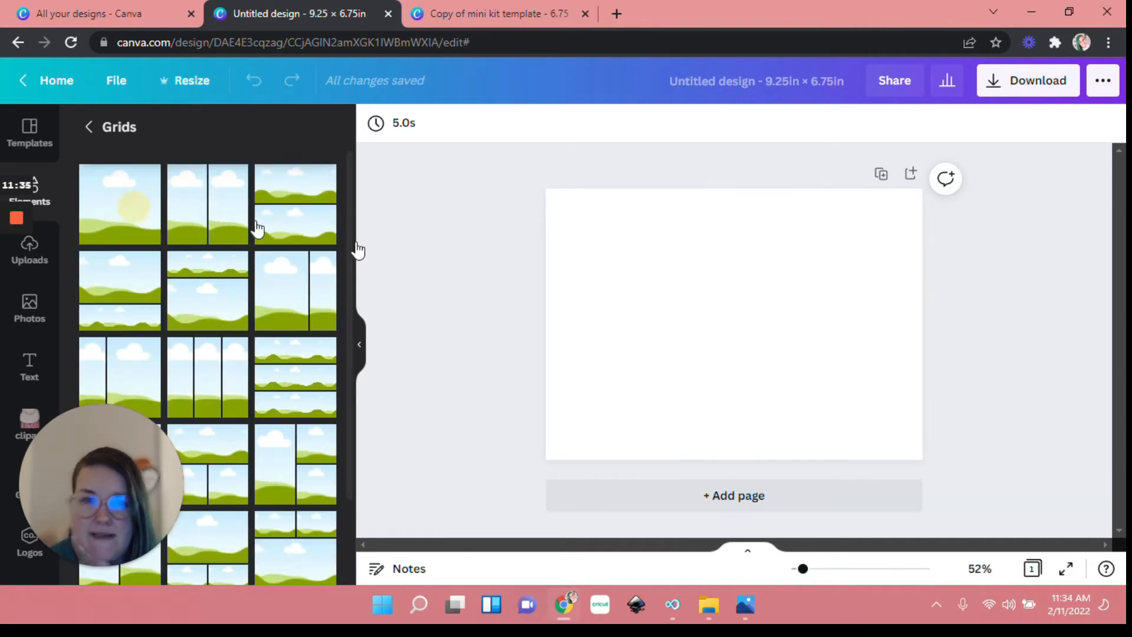
Resize the grid to about 1.5 in wide by 2.5 in high and place it near the page's upper-left corner
drag(927, 464, 676, 363)
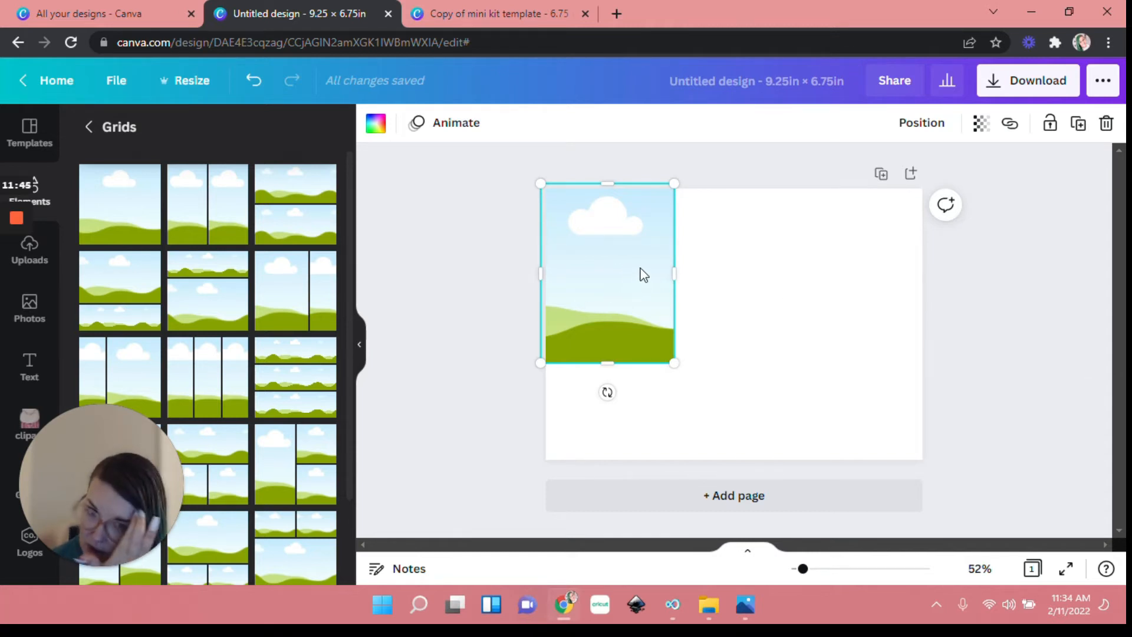
drag(638, 269, 668, 287)
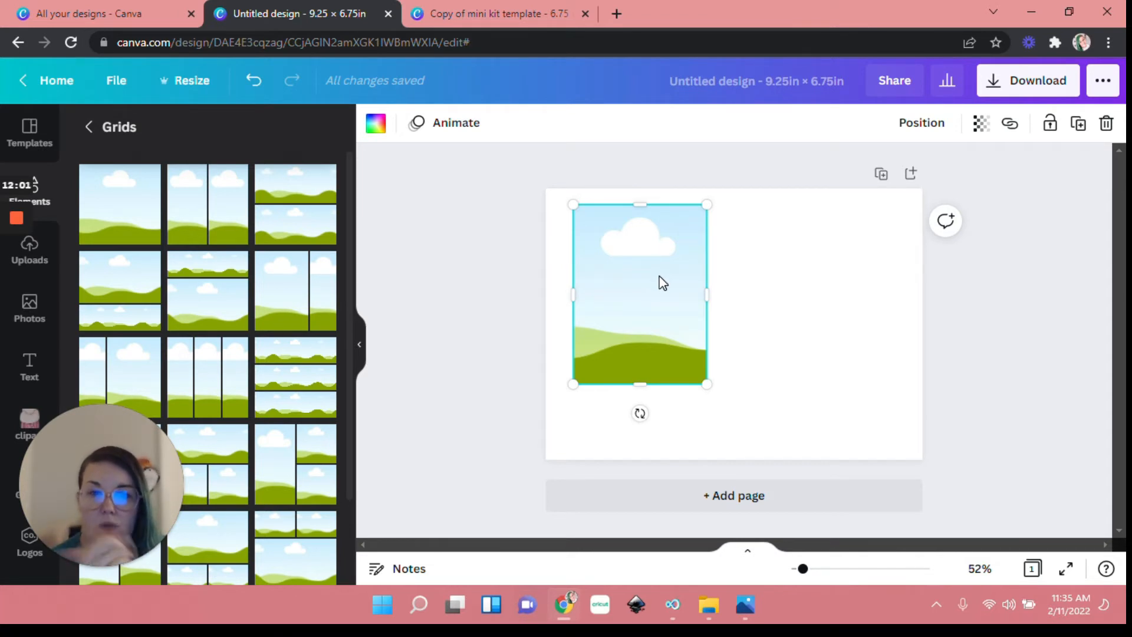
drag(707, 384, 638, 303)
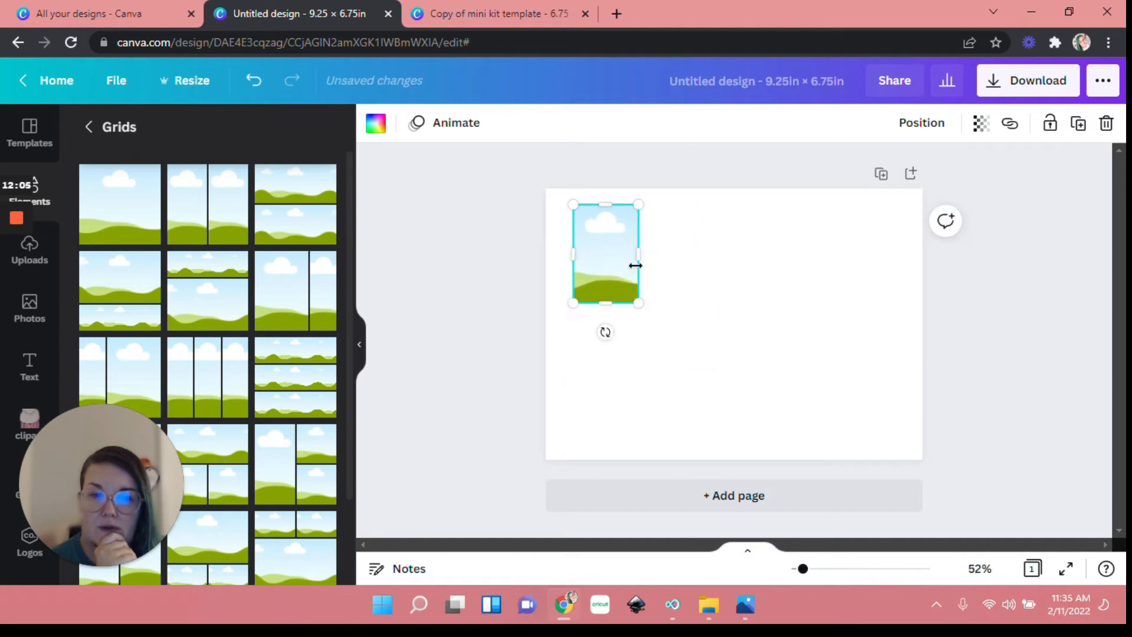
drag(635, 263, 625, 263)
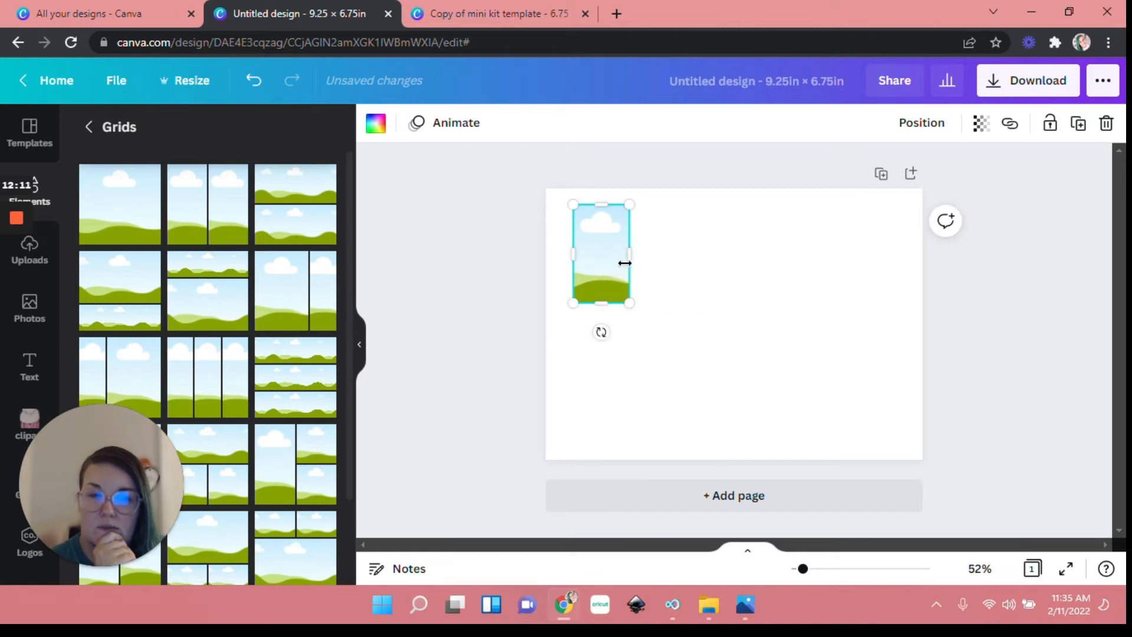
mouse_move(601, 303)
mouse_down()
mouse_move(605, 280)
mouse_move(602, 302)
mouse_up()
drag(635, 250, 639, 250)
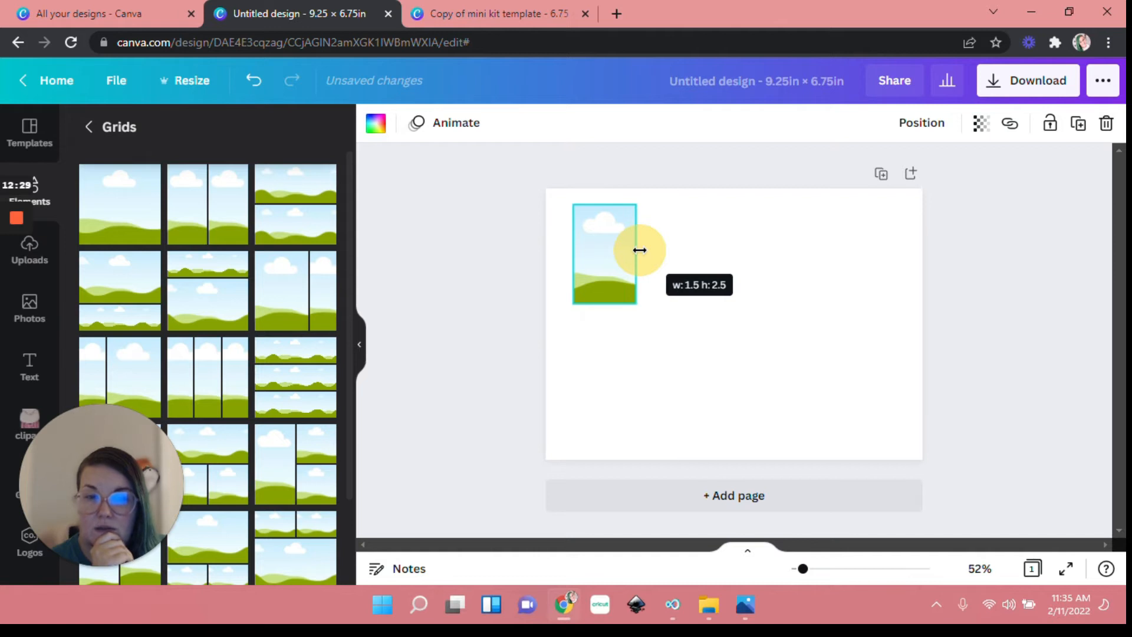
drag(639, 250, 597, 269)
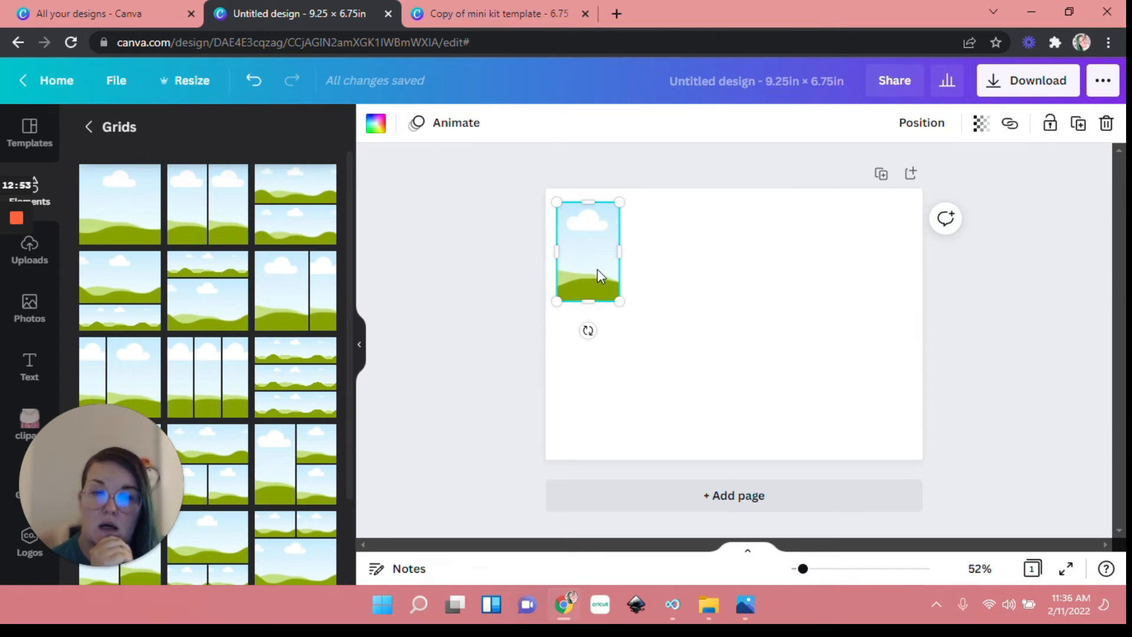
Fill the grid with the pastel chevron pattern from the uploaded images
mouse_move(28, 272)
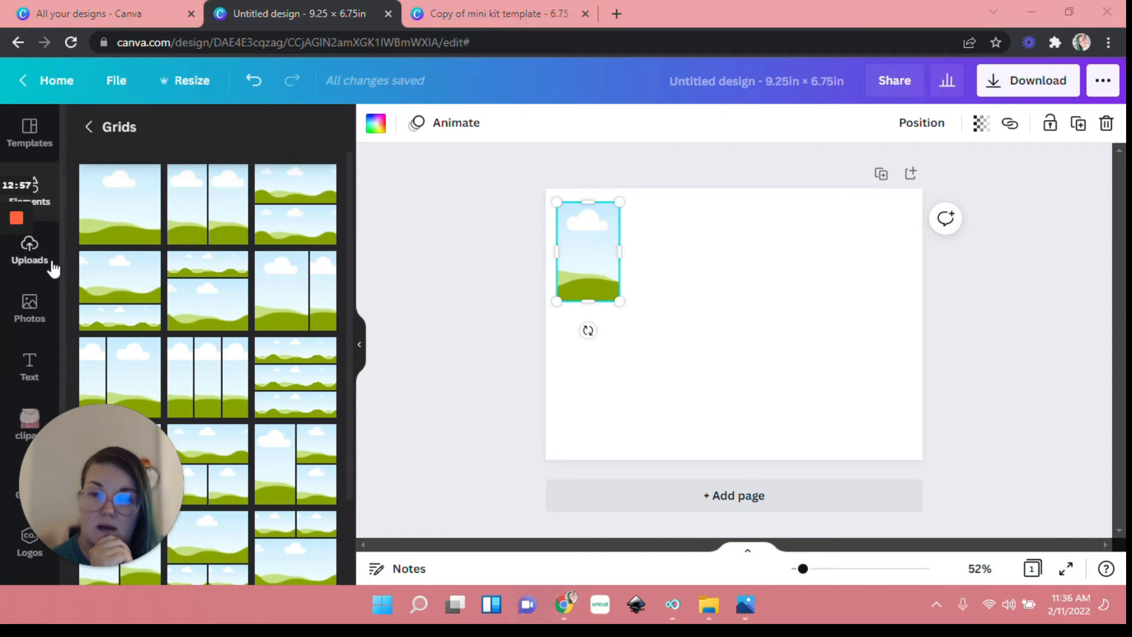
click(23, 262)
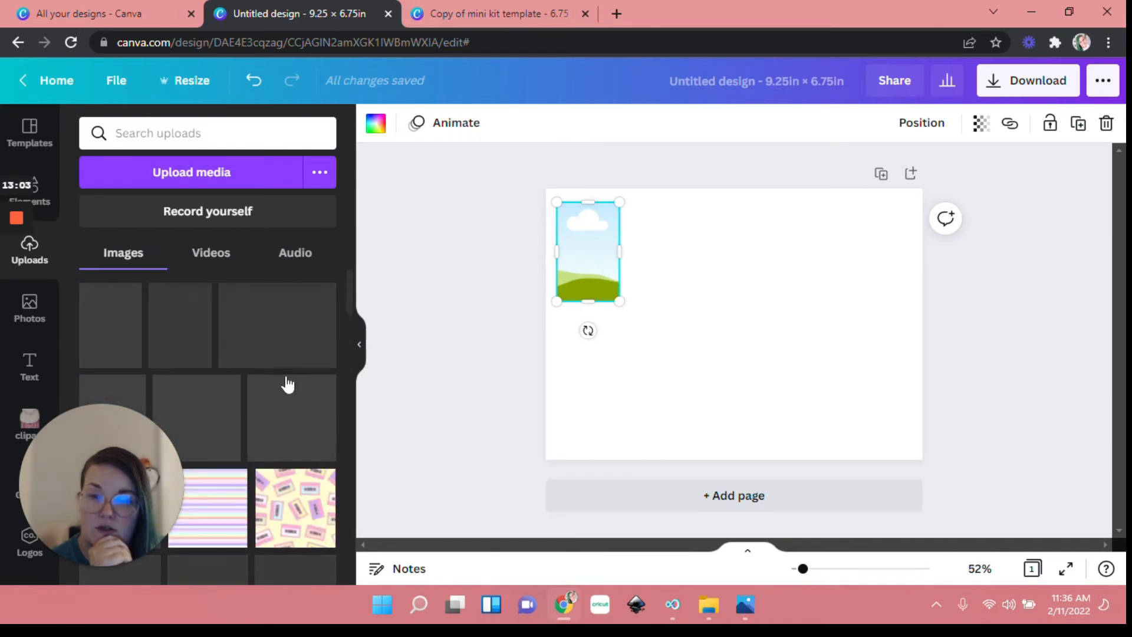
scroll(278, 432, down, 5)
drag(298, 374, 470, 321)
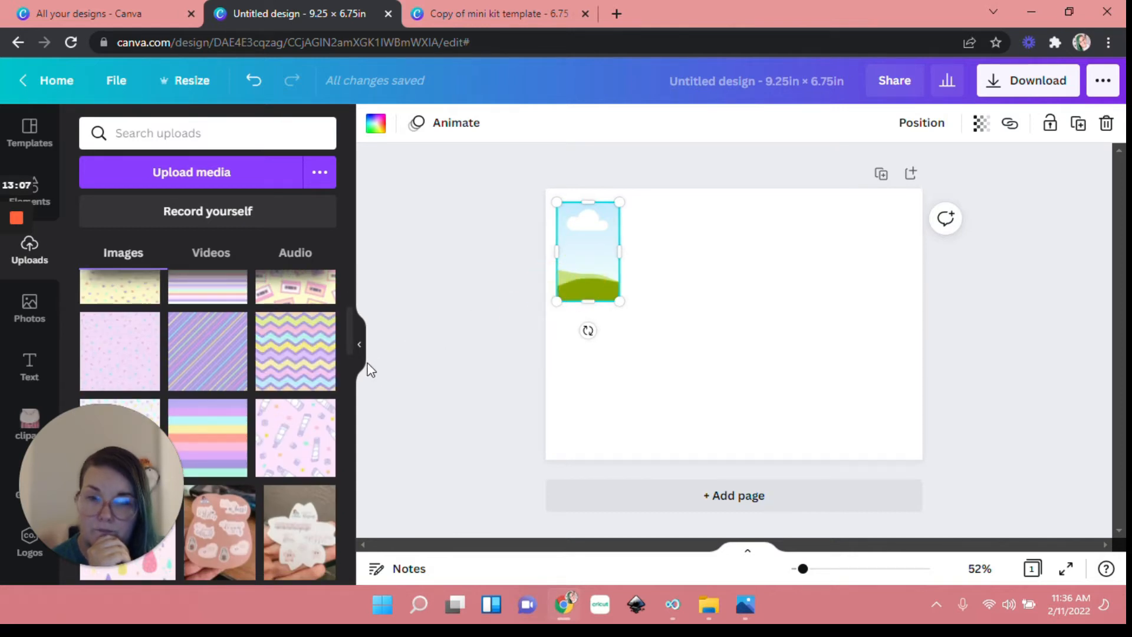
drag(297, 367, 593, 254)
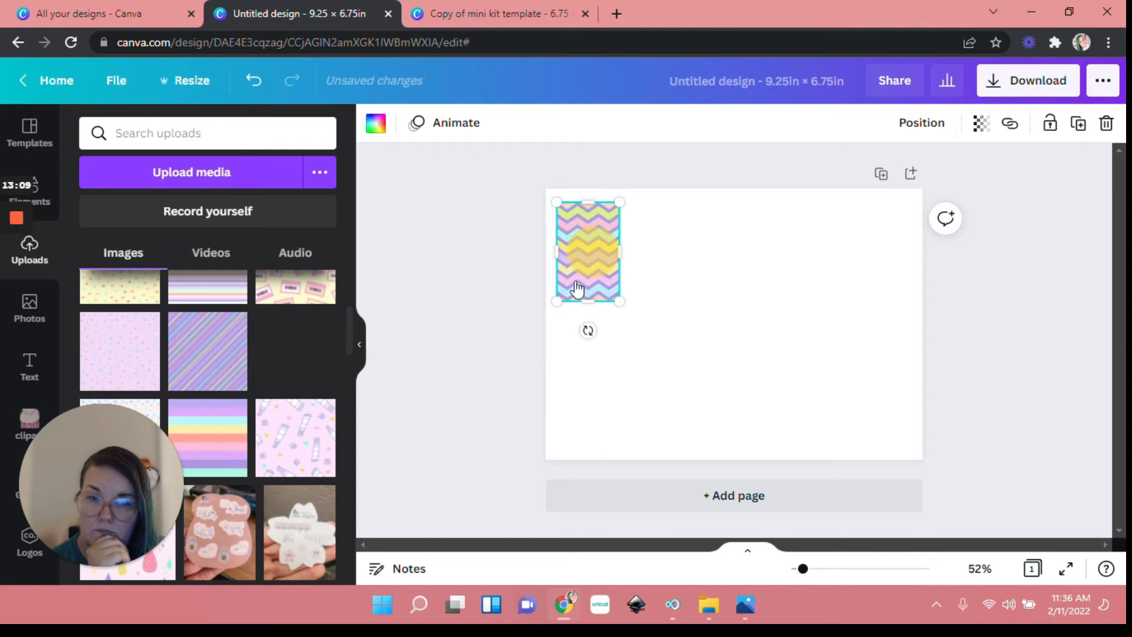
Lock the chevron-filled grid in place on the page
click(502, 402)
click(613, 233)
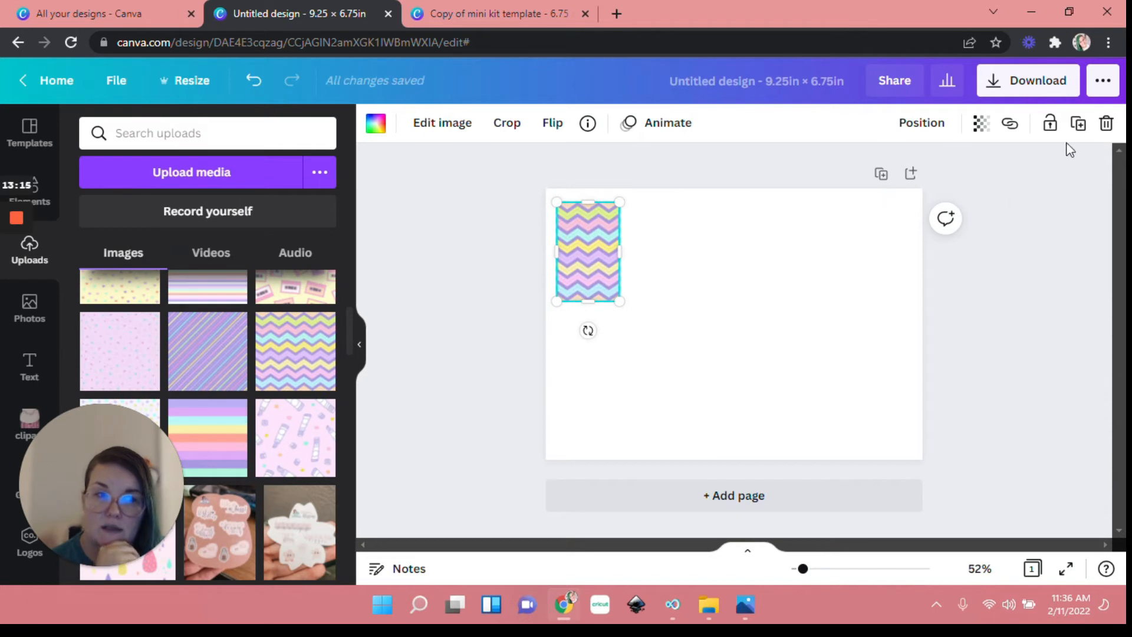
click(1049, 127)
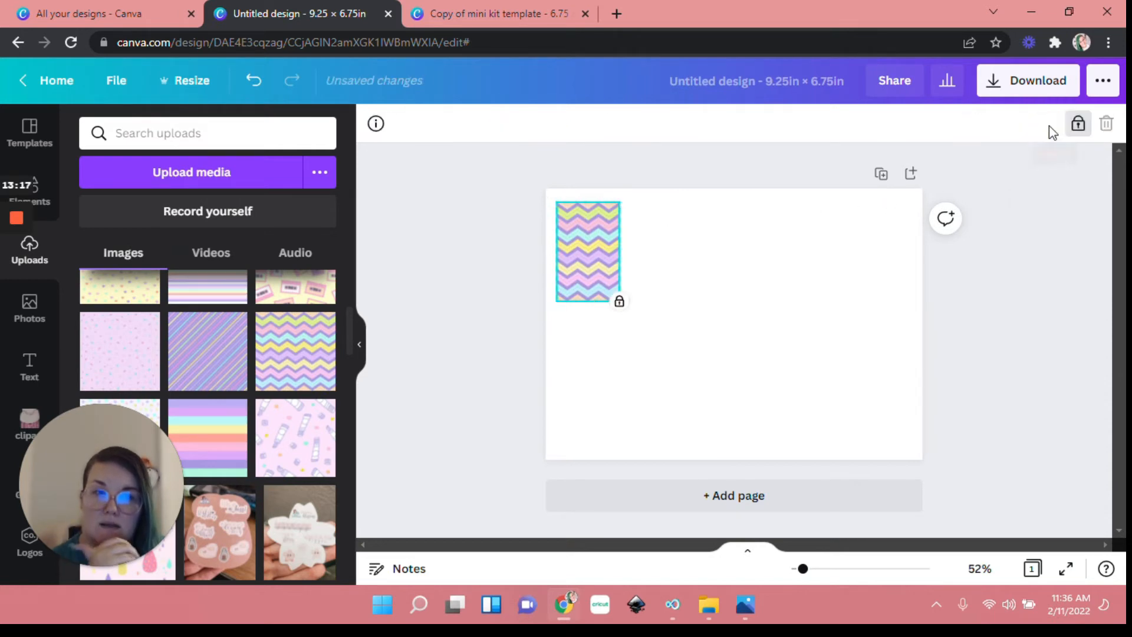
click(513, 303)
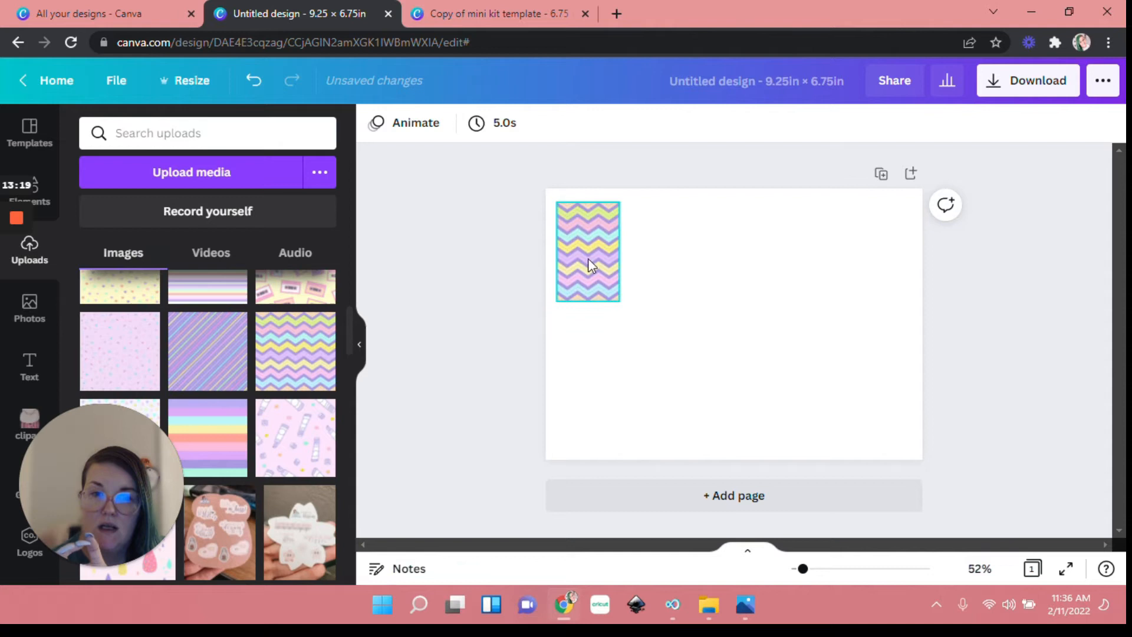
Add the pink strawberry character from the uploaded images, shrink it and place it over the chevron grid
scroll(304, 397, down, 1)
scroll(305, 397, down, 10)
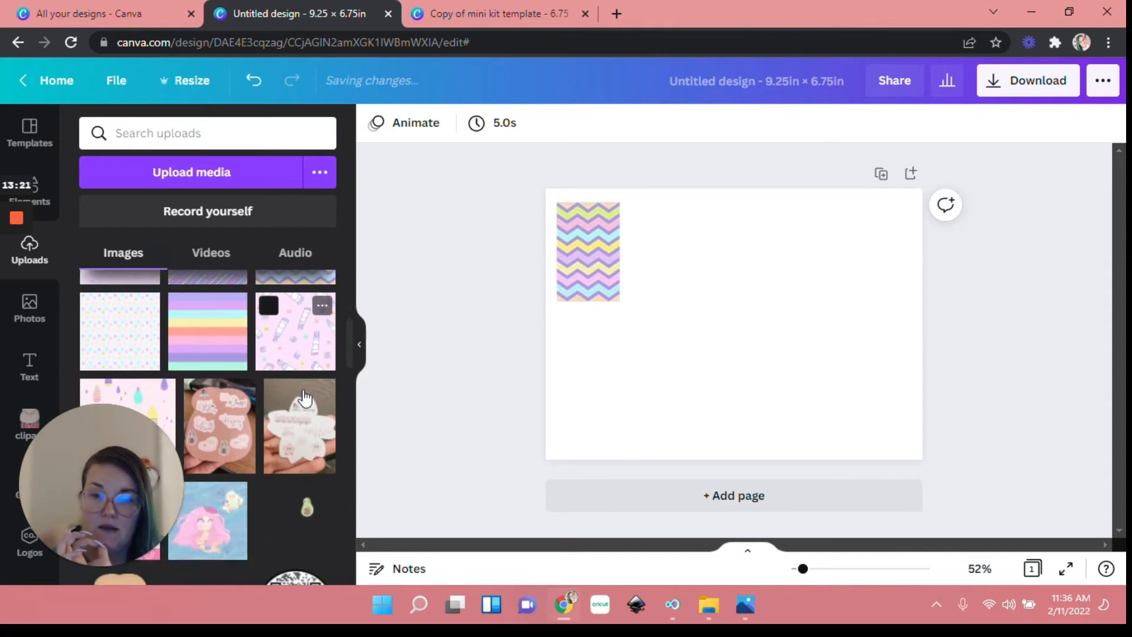
scroll(304, 397, down, 3)
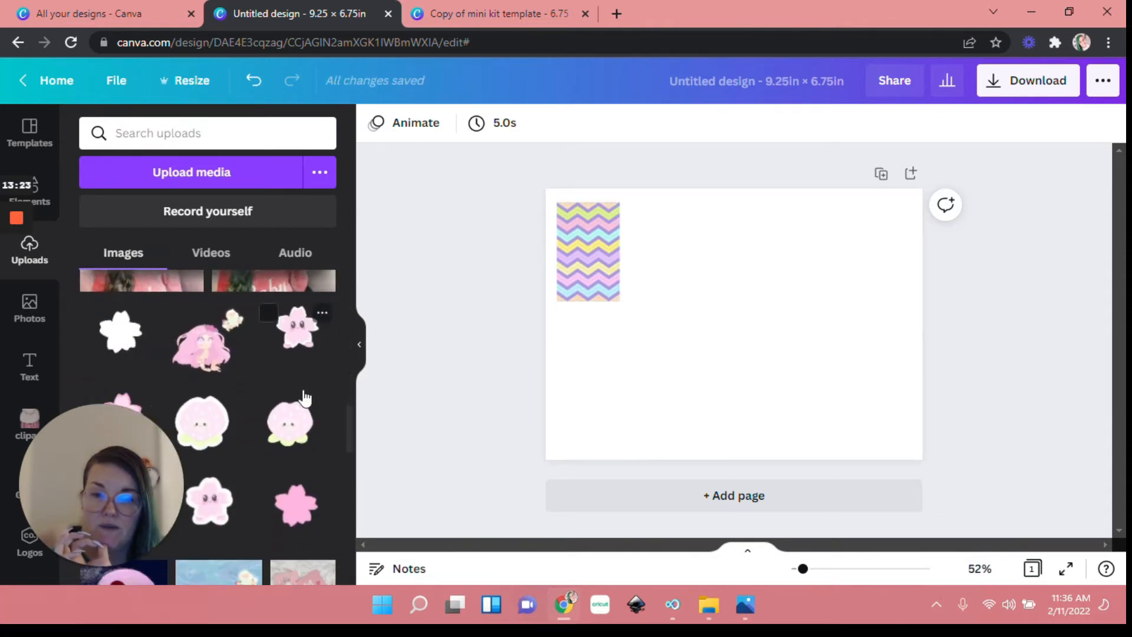
drag(288, 356, 601, 274)
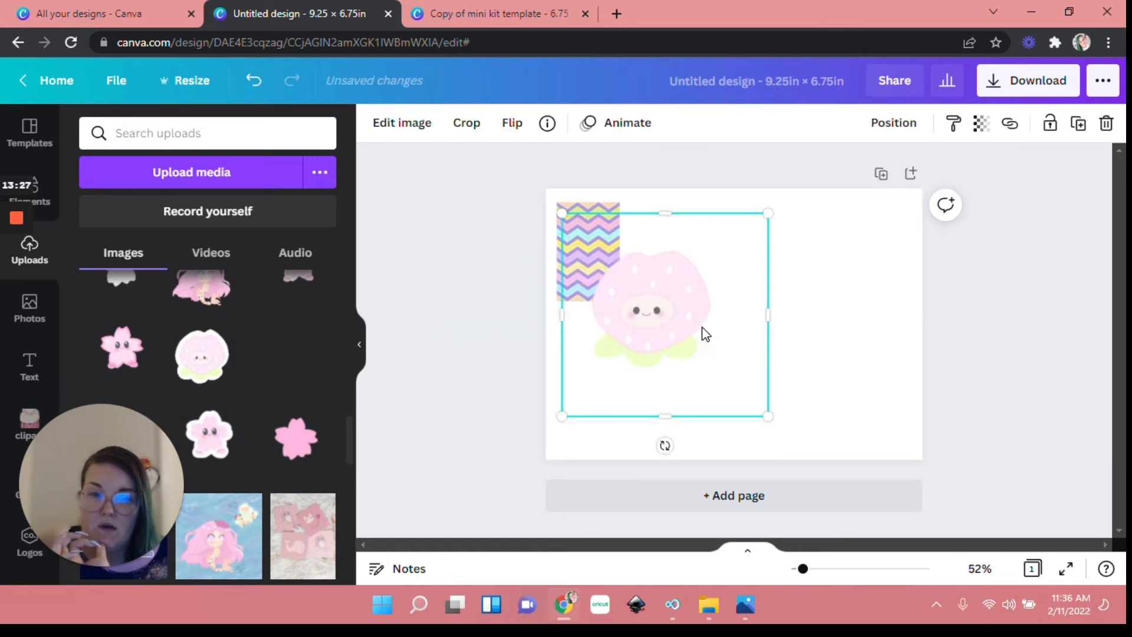
drag(763, 407, 640, 322)
drag(624, 283, 604, 269)
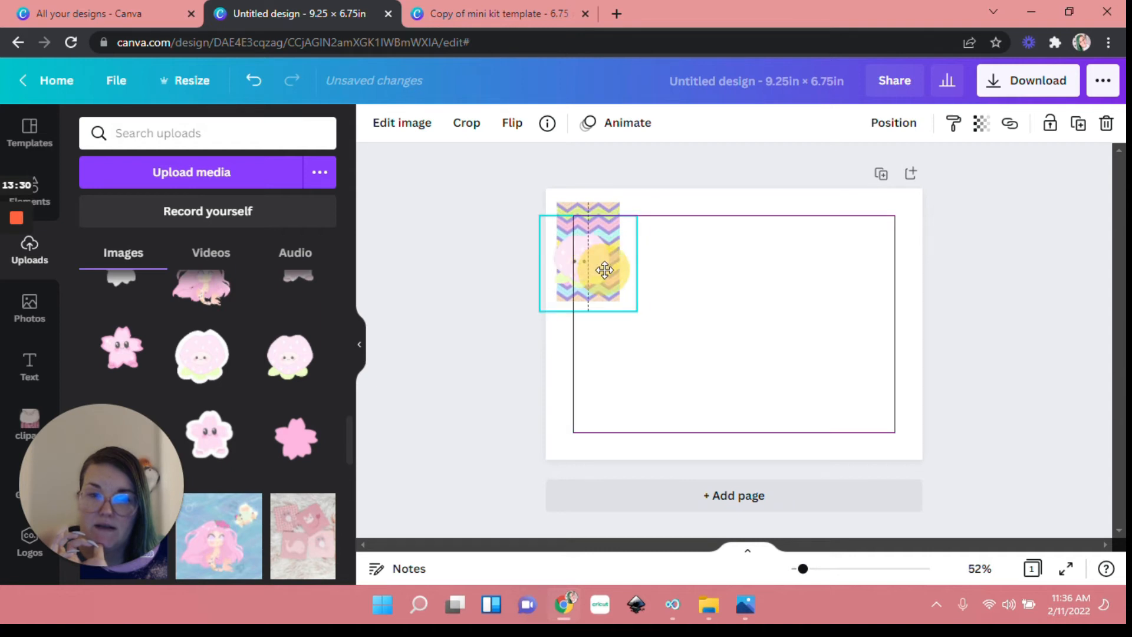
click(701, 329)
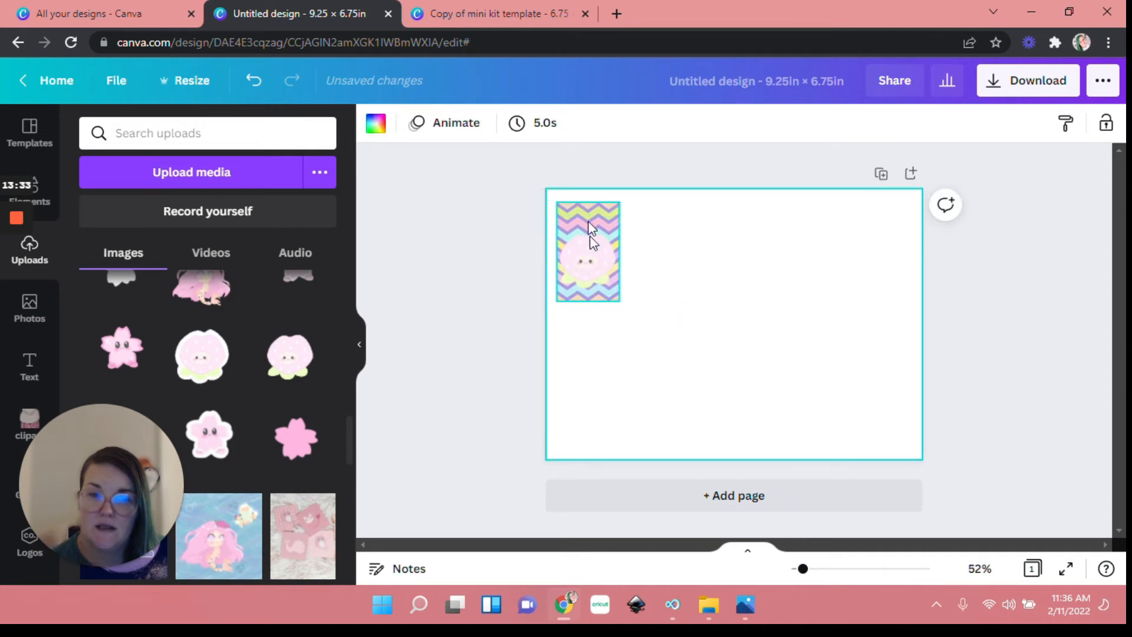
Unlock the chevron grid and move the strawberry image onto it so that it fills the grid in place of the pattern
click(590, 266)
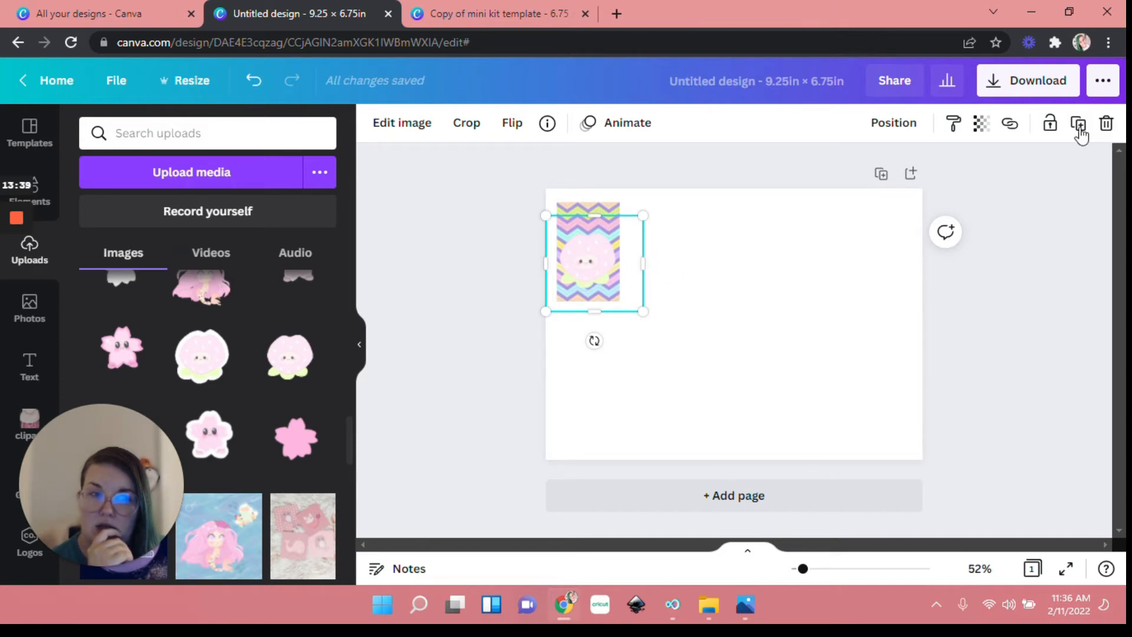
click(570, 201)
click(498, 215)
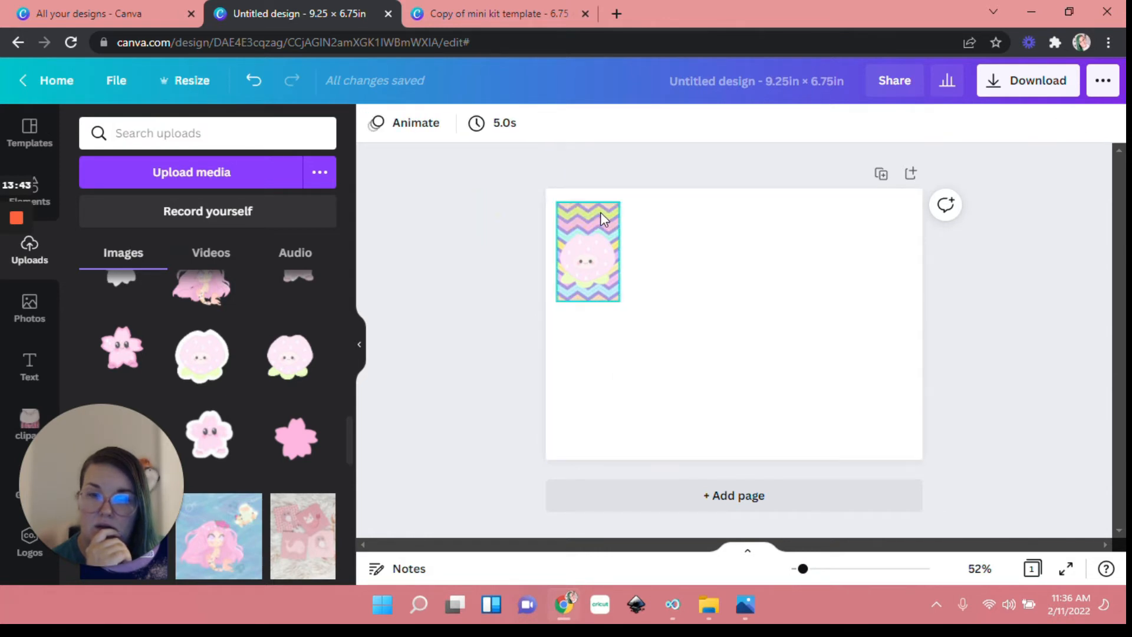
click(600, 211)
click(1077, 124)
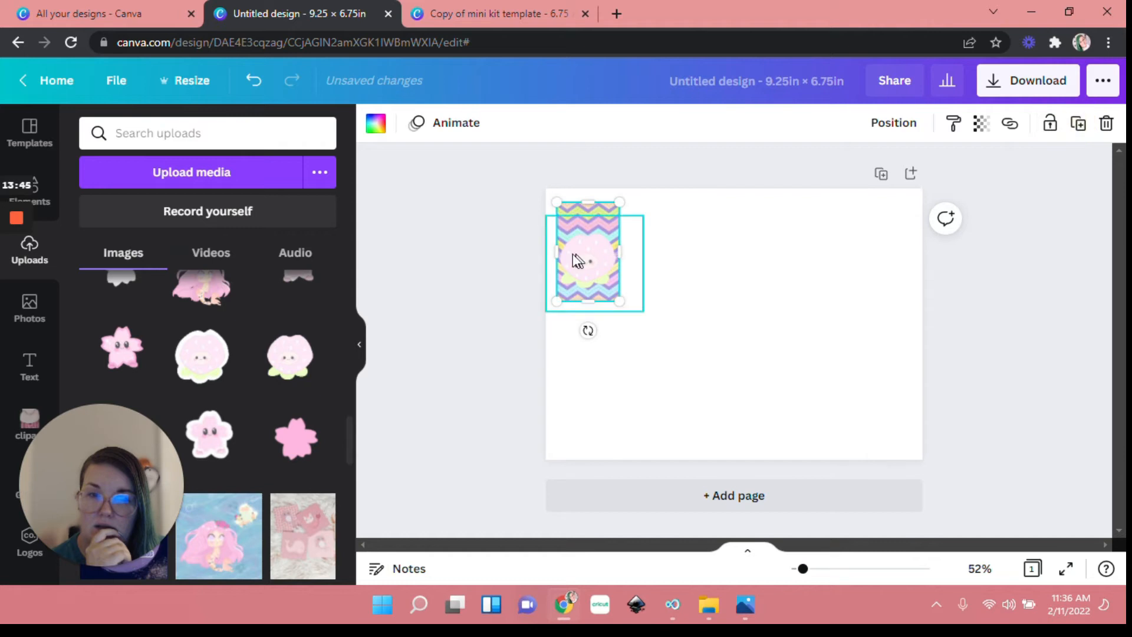
key(Delete)
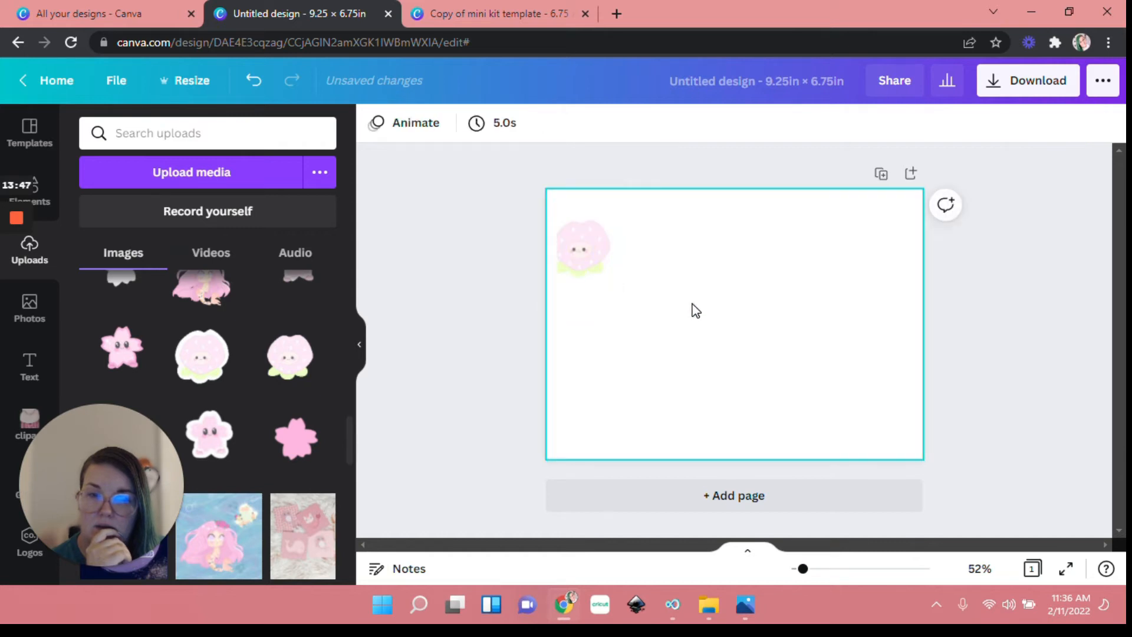
click(580, 256)
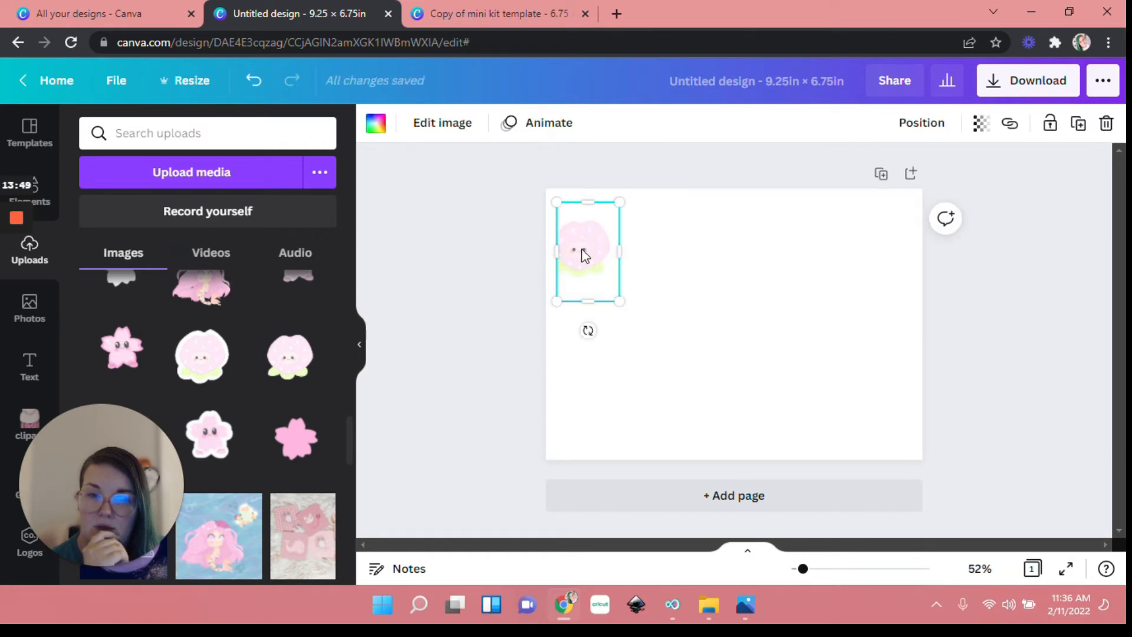
Undo the strawberry filling the grid and lock the chevron grid again
click(255, 82)
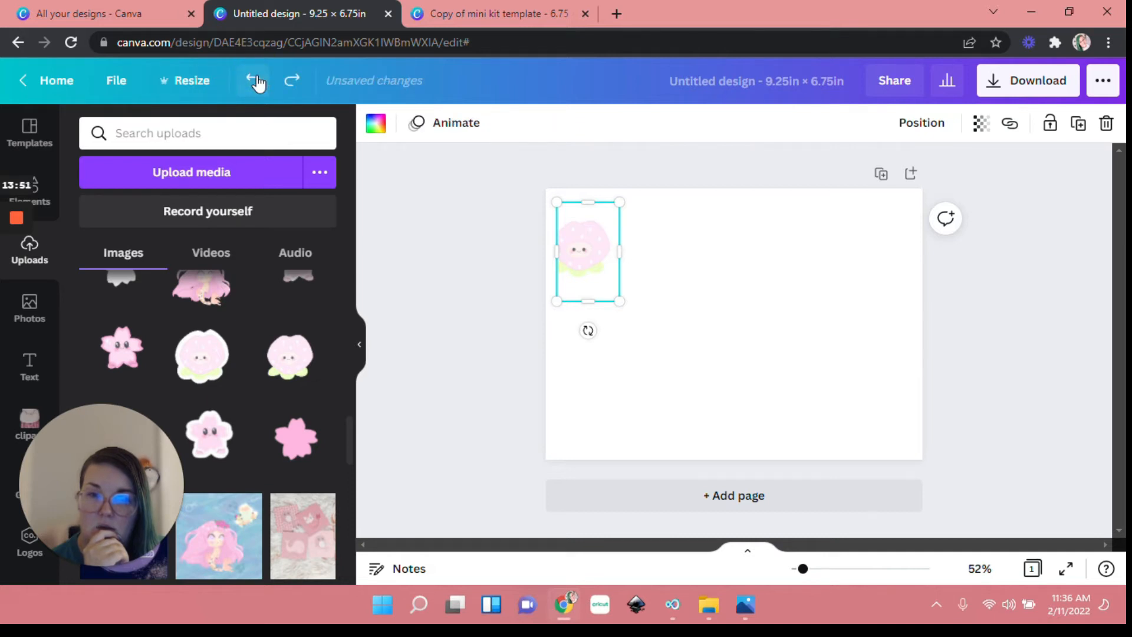
click(254, 82)
click(254, 82)
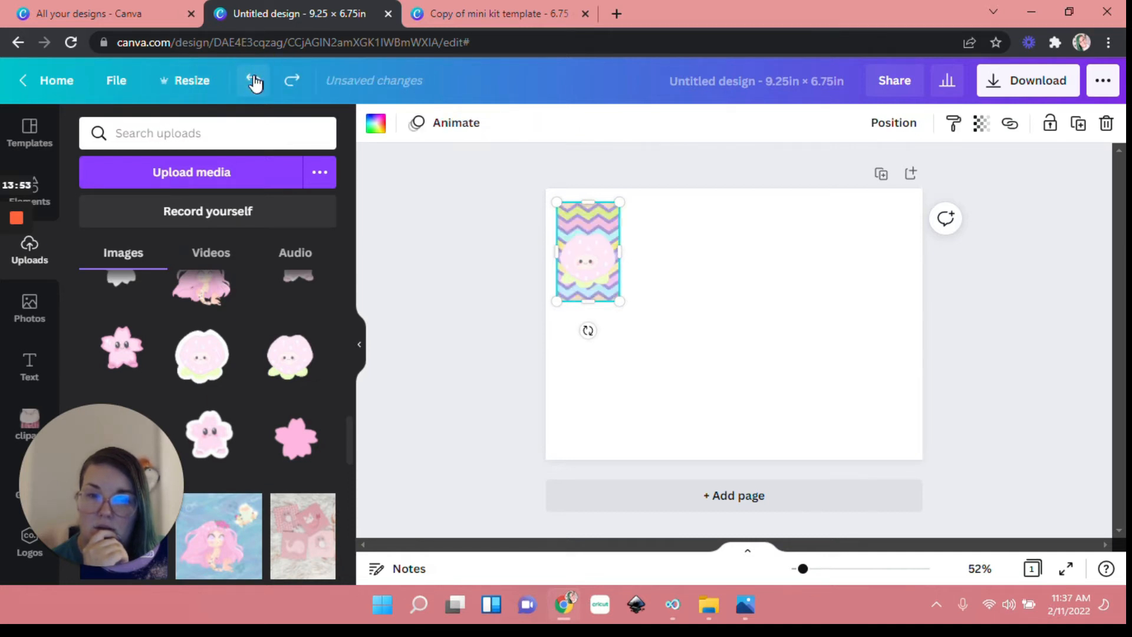
click(1049, 122)
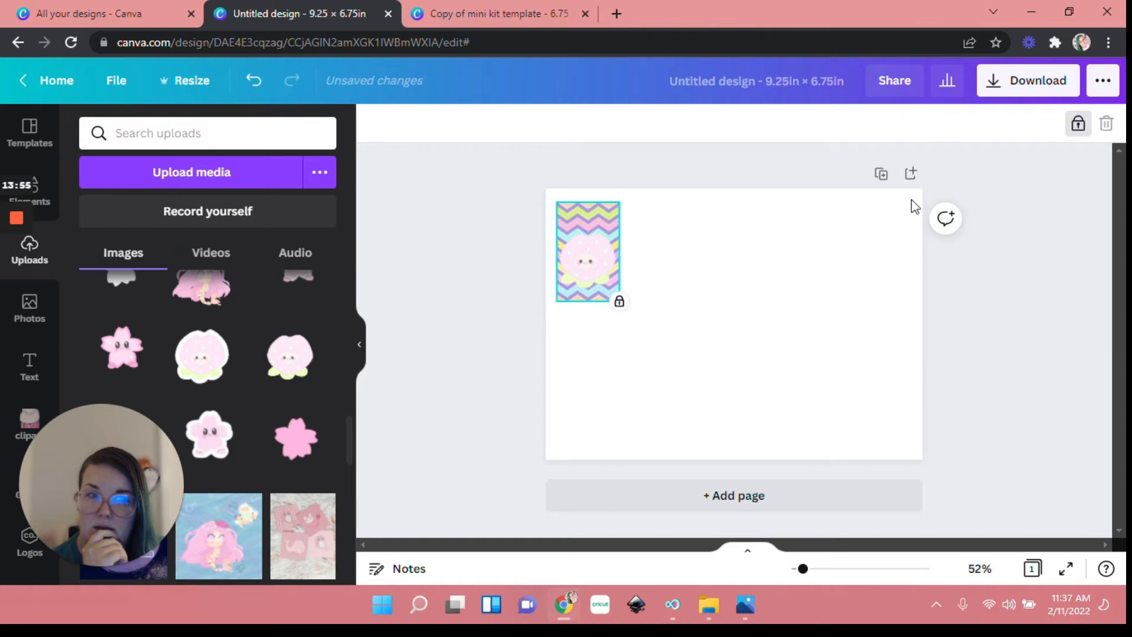
Delete the strawberry image lying over the grid and unlock the chevron grid
click(578, 274)
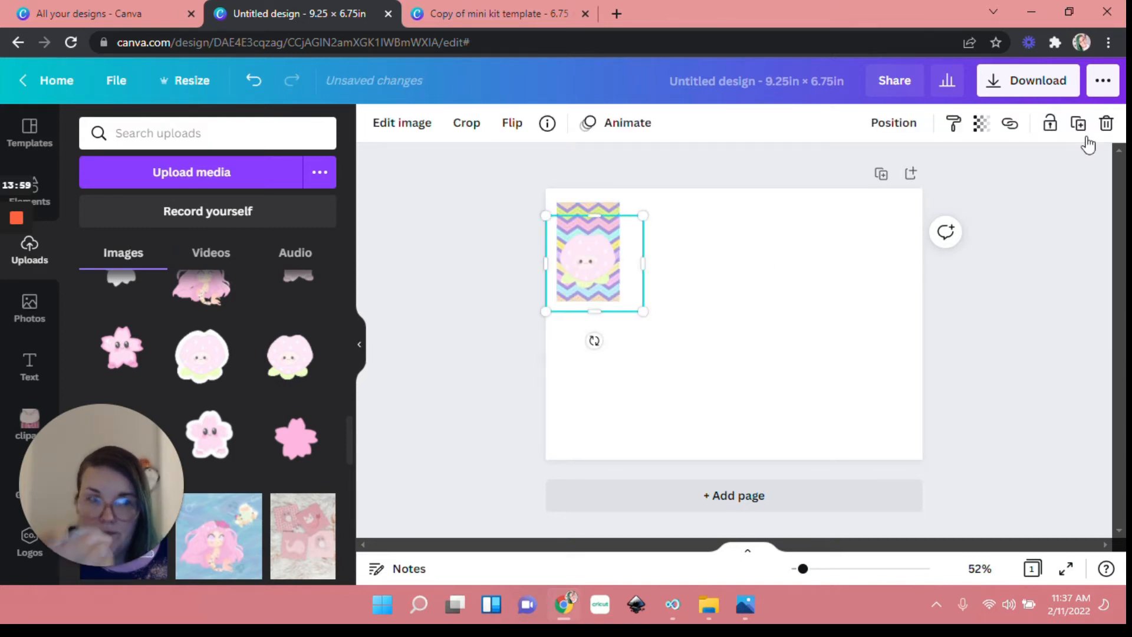
click(1106, 123)
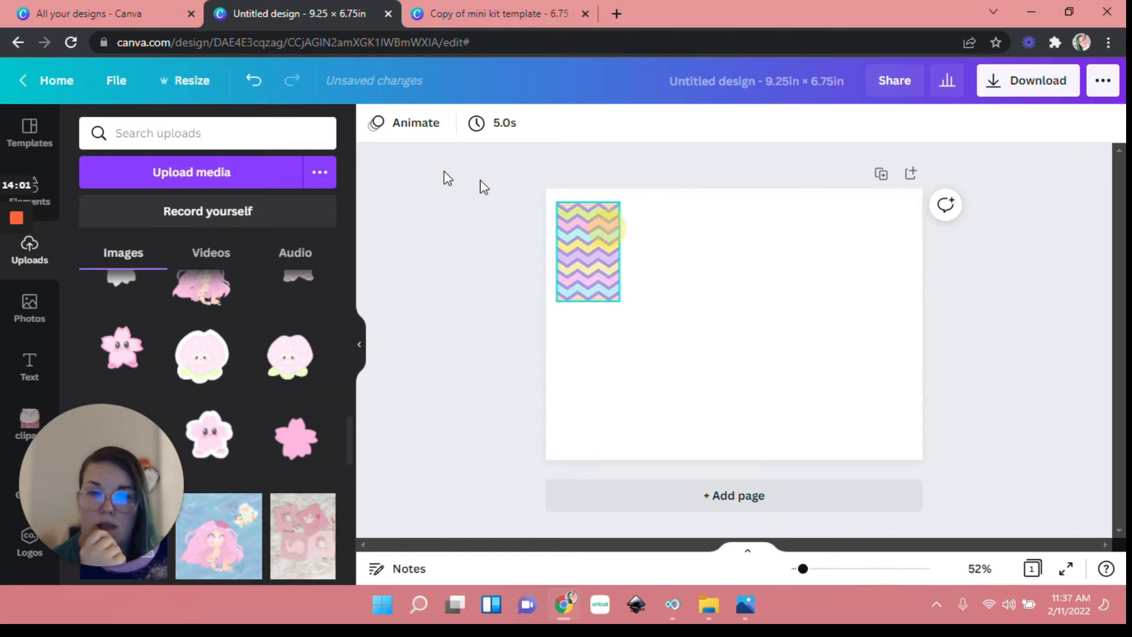
click(1077, 122)
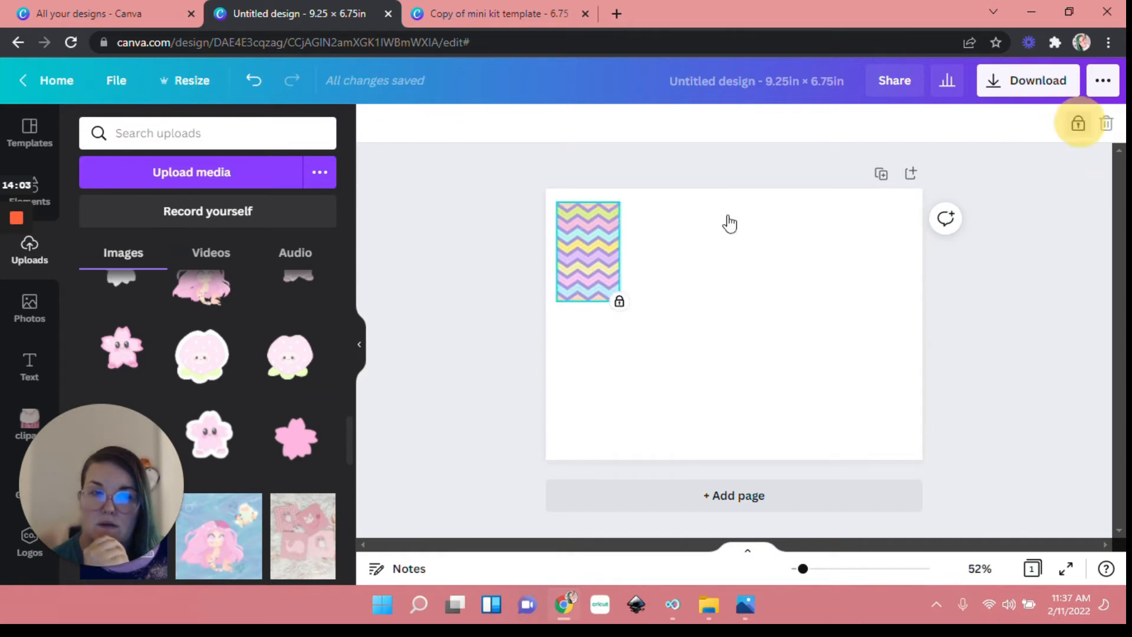
Replace the grid's chevron pattern with a solid light purple color
click(376, 124)
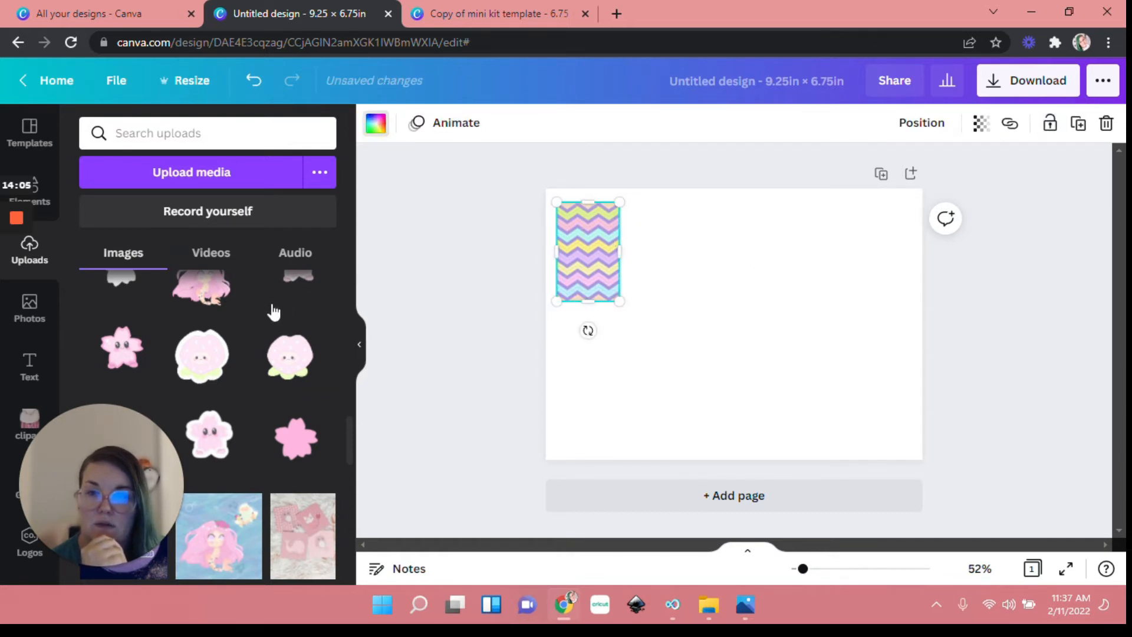
click(155, 403)
click(816, 297)
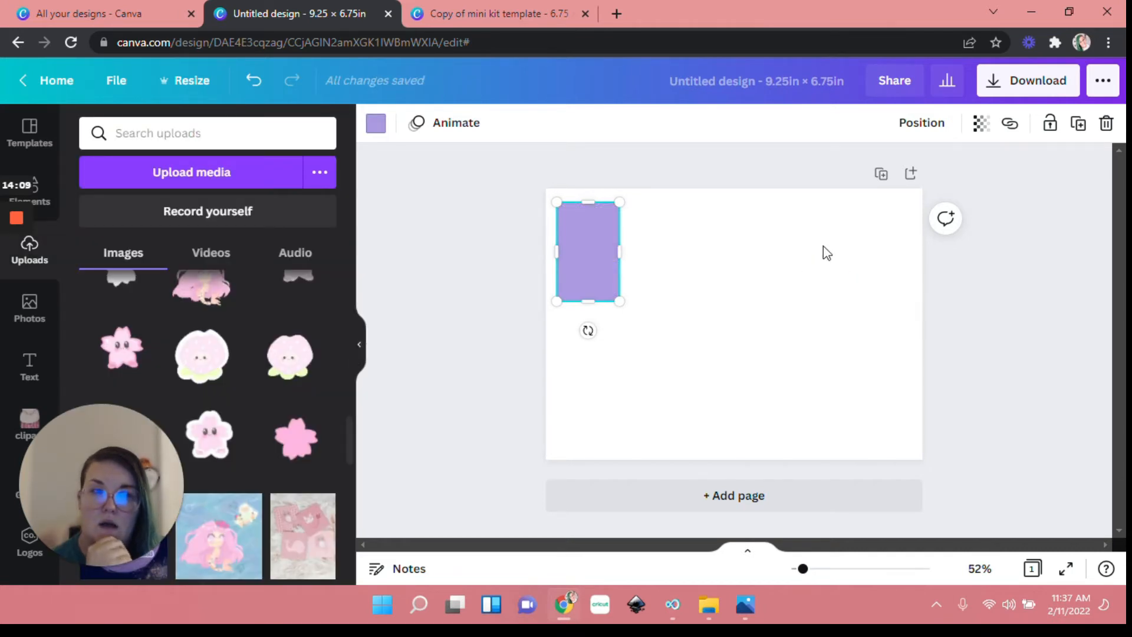
Duplicate the purple grid four times to form an evenly spaced row of five across the top of the page
click(1077, 123)
drag(607, 277, 667, 269)
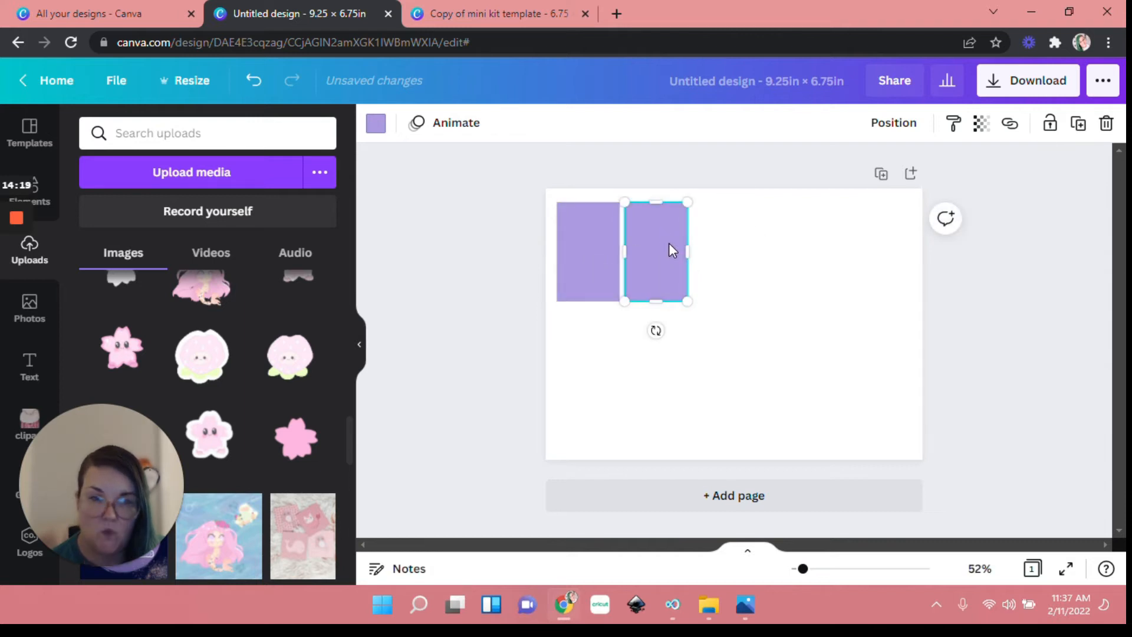
click(1077, 123)
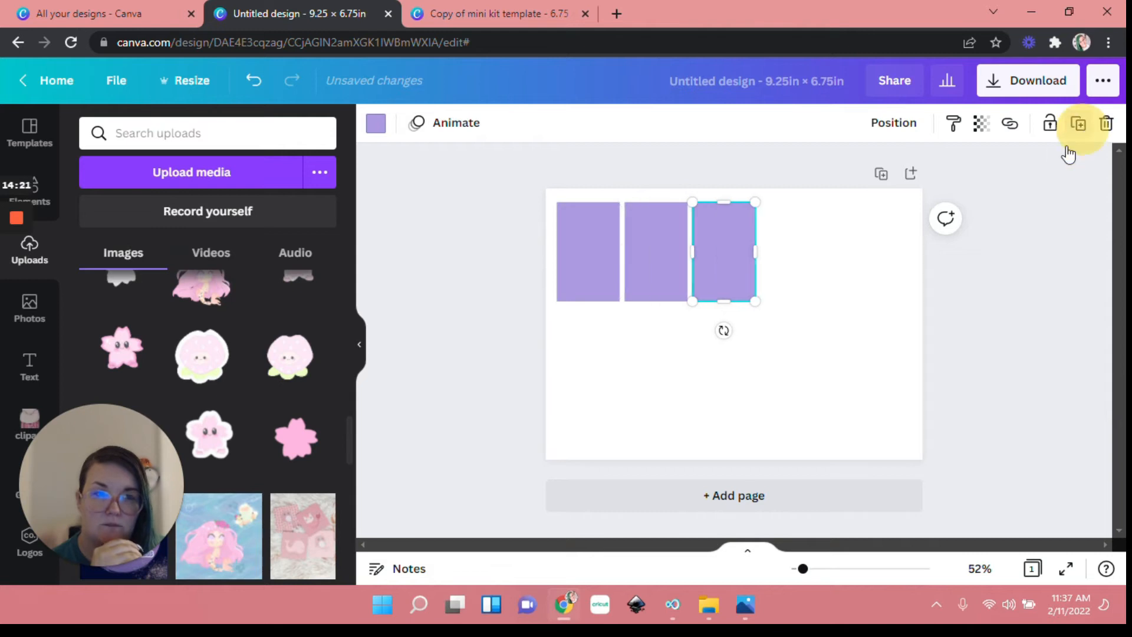
click(1079, 125)
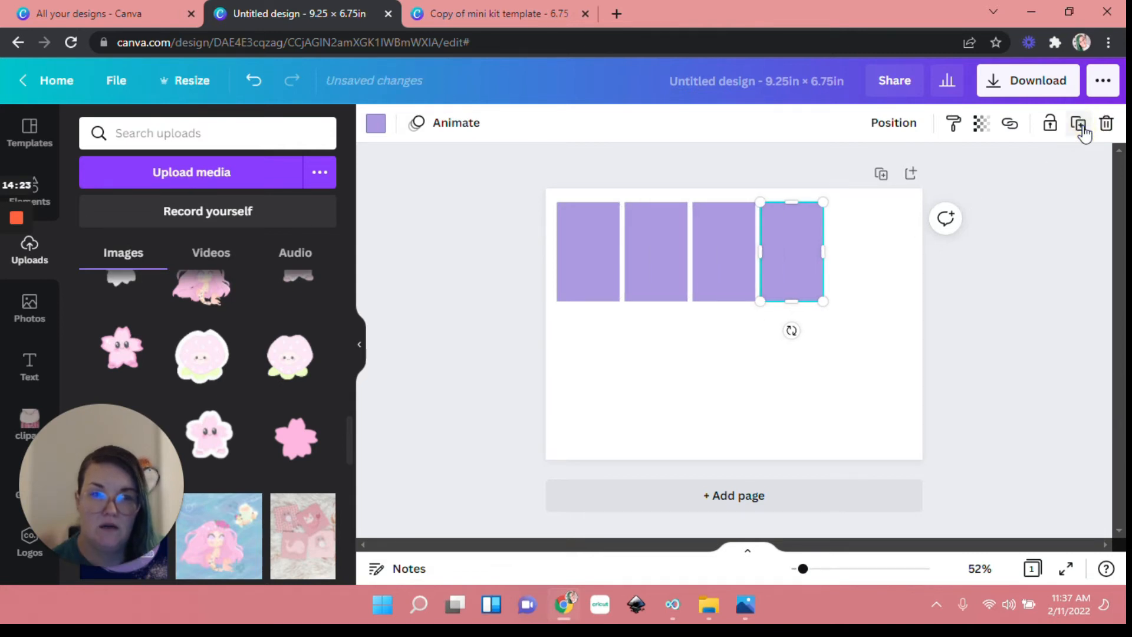
click(1080, 127)
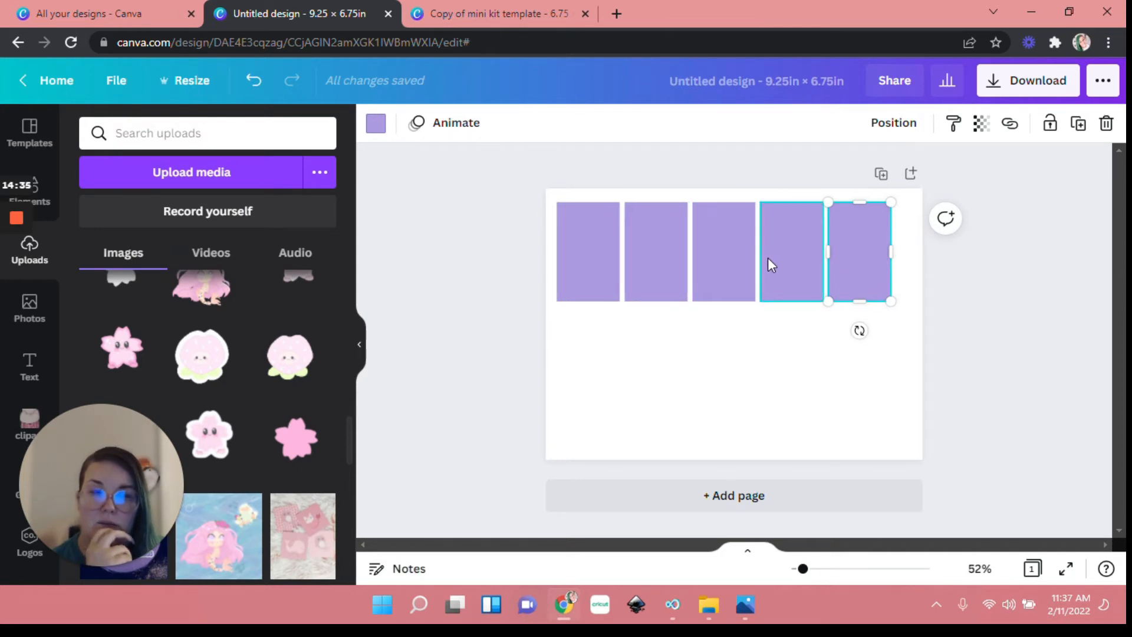
Delete all five purple grids from the page
drag(923, 278, 435, 280)
key(Delete)
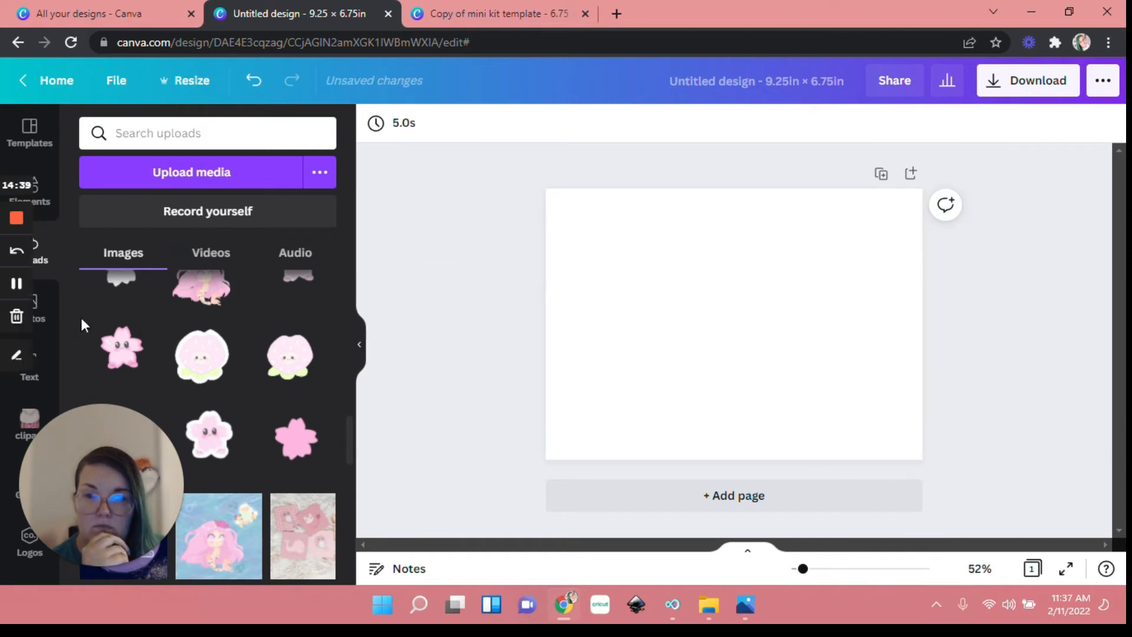
Leave the Grids collection, add a square shape to the page and place it at small size near the page's upper-left corner
click(40, 198)
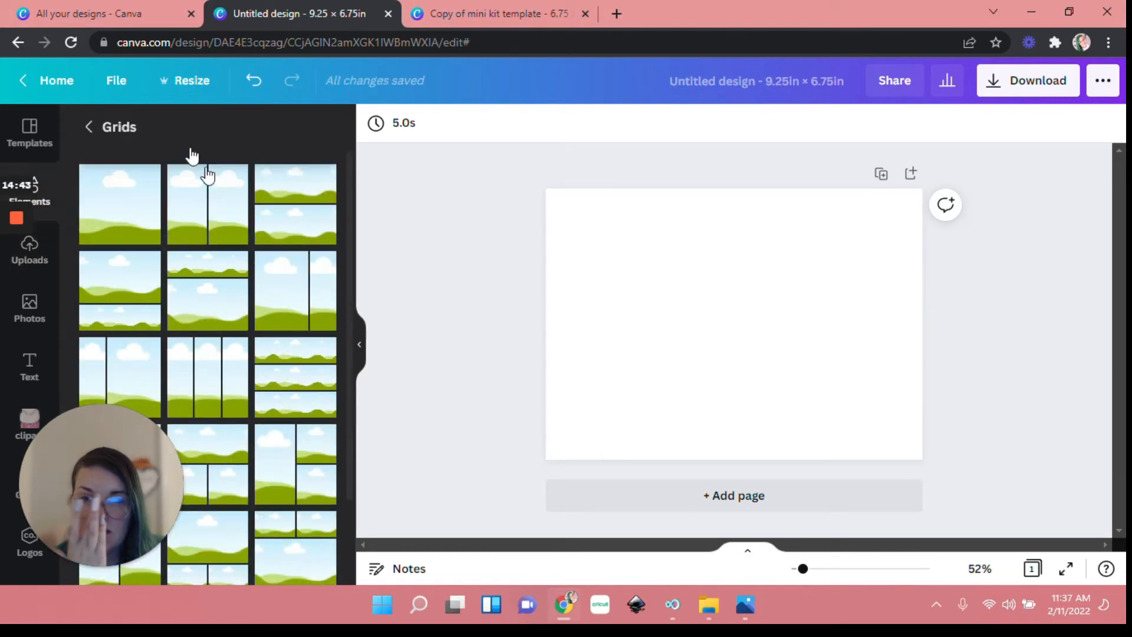
click(89, 127)
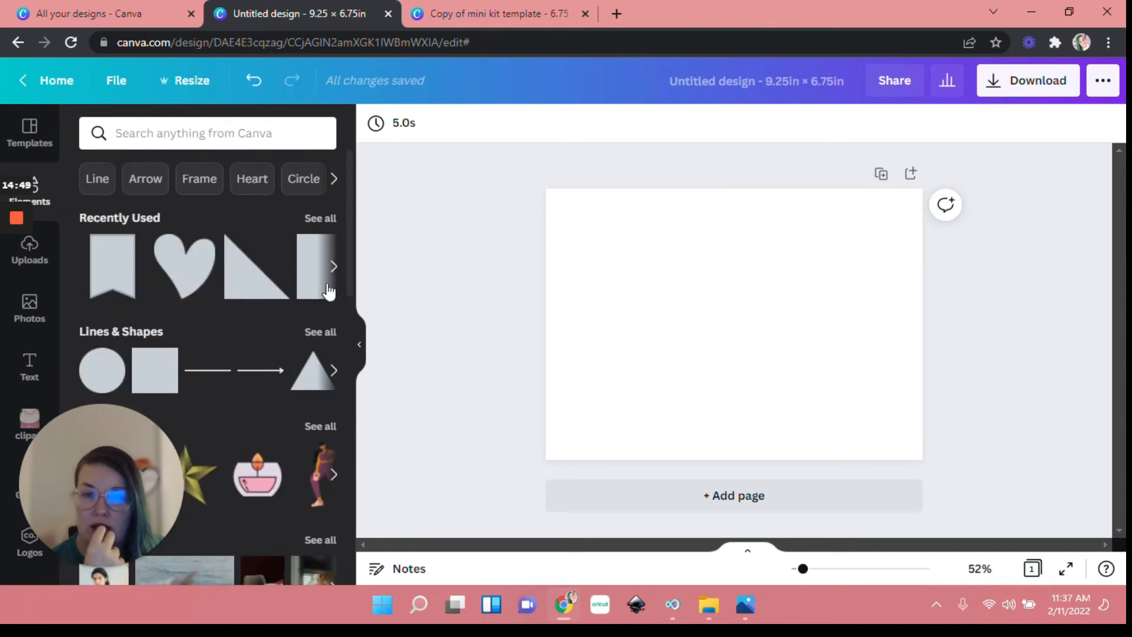
click(333, 266)
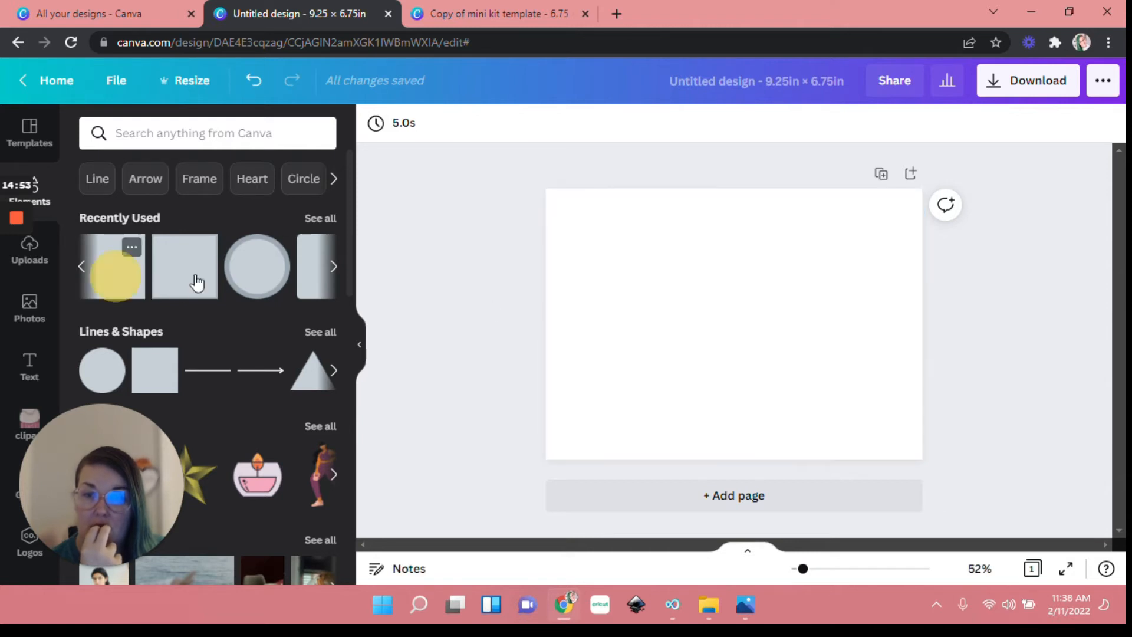
key(r)
drag(812, 393, 601, 250)
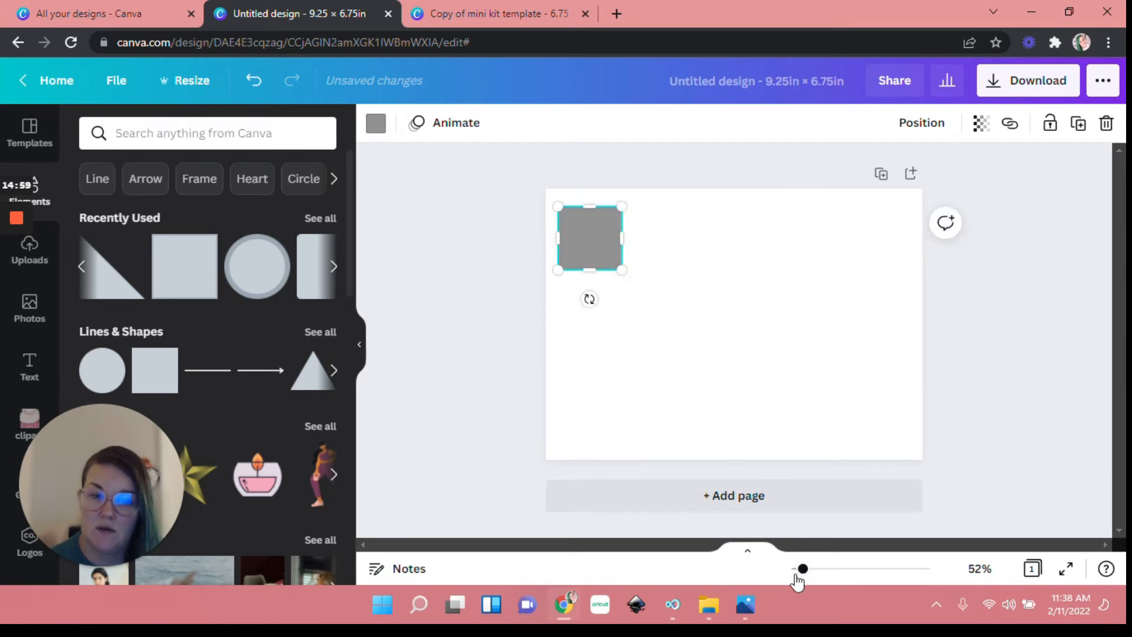
Reshape the gray square into a tall rectangle near the page's upper-left corner and color it purple
drag(802, 570, 814, 570)
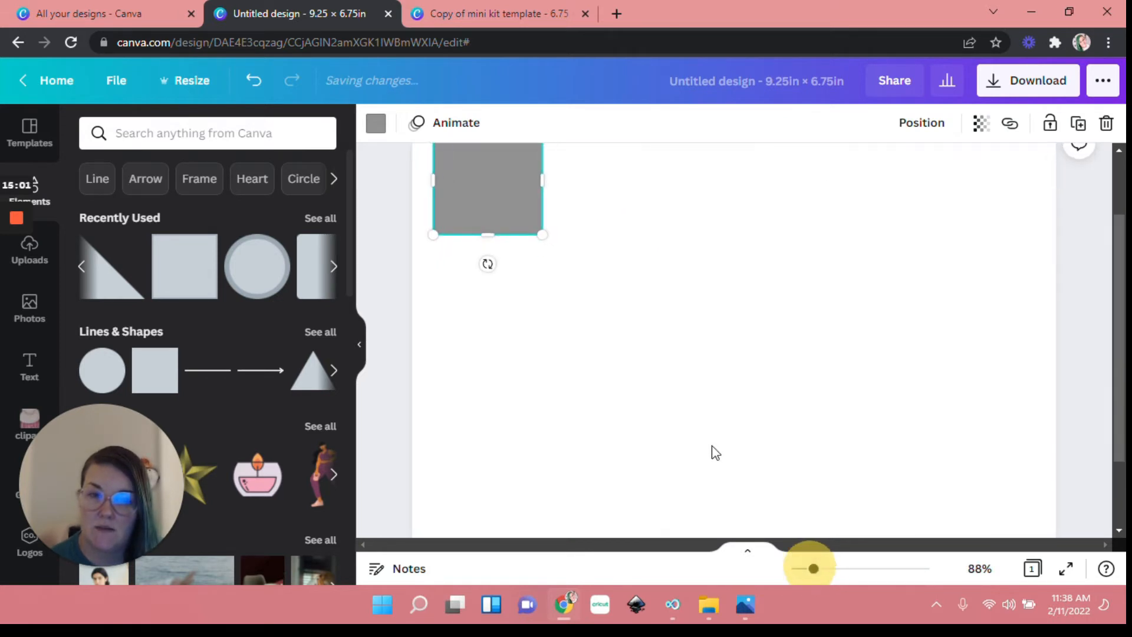
drag(538, 329, 493, 387)
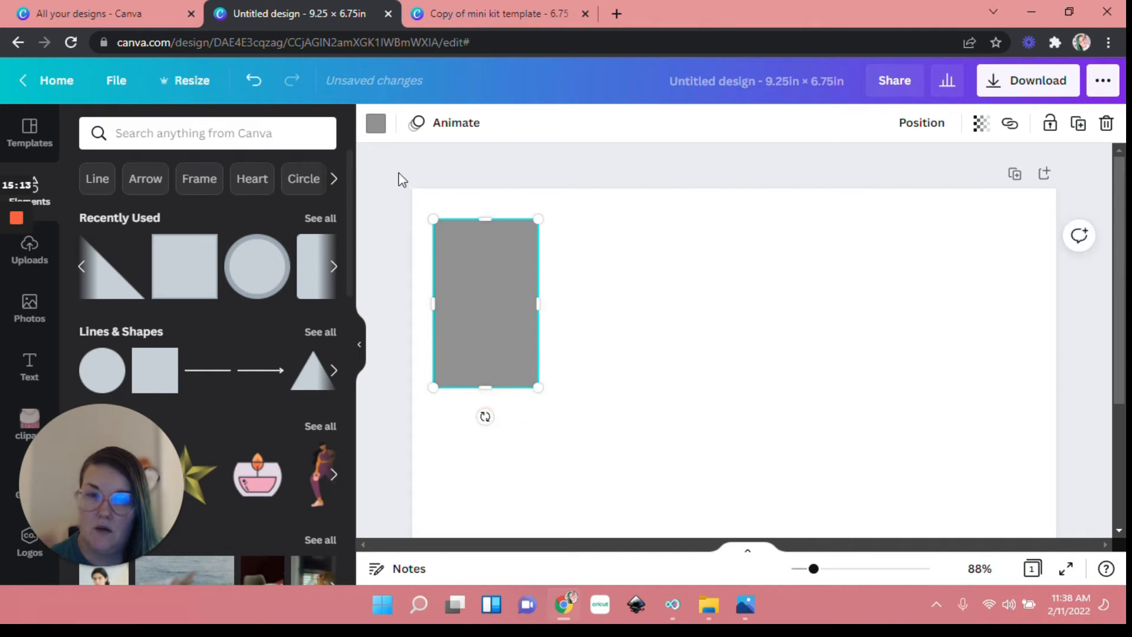
click(378, 125)
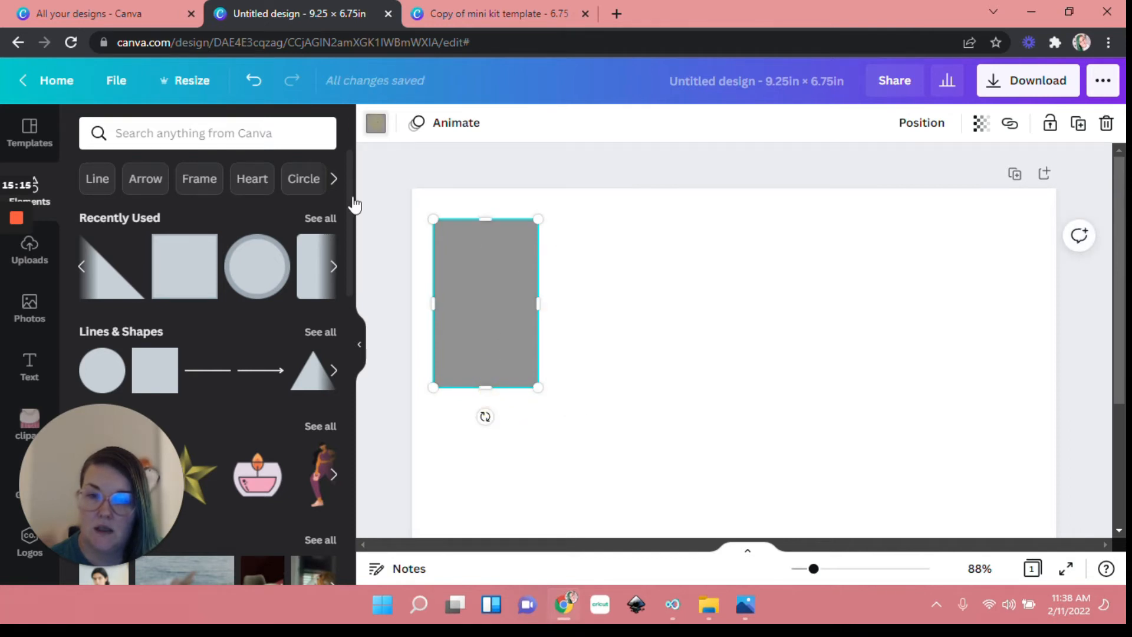
click(231, 432)
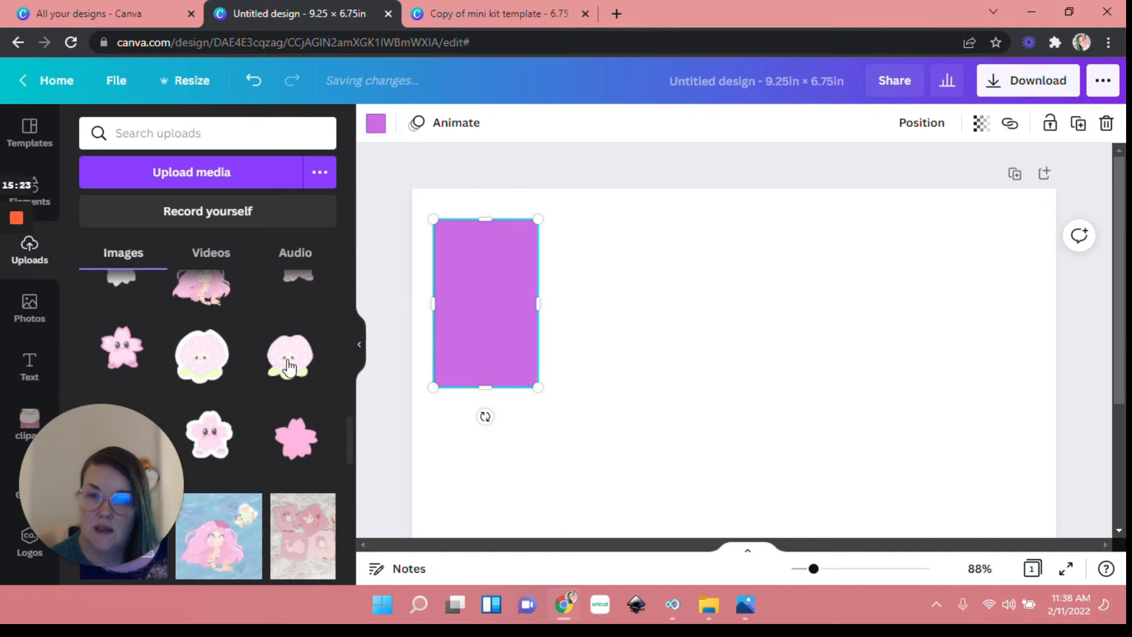
Try to place the uploaded strawberry image inside the purple rectangle
drag(302, 368, 434, 325)
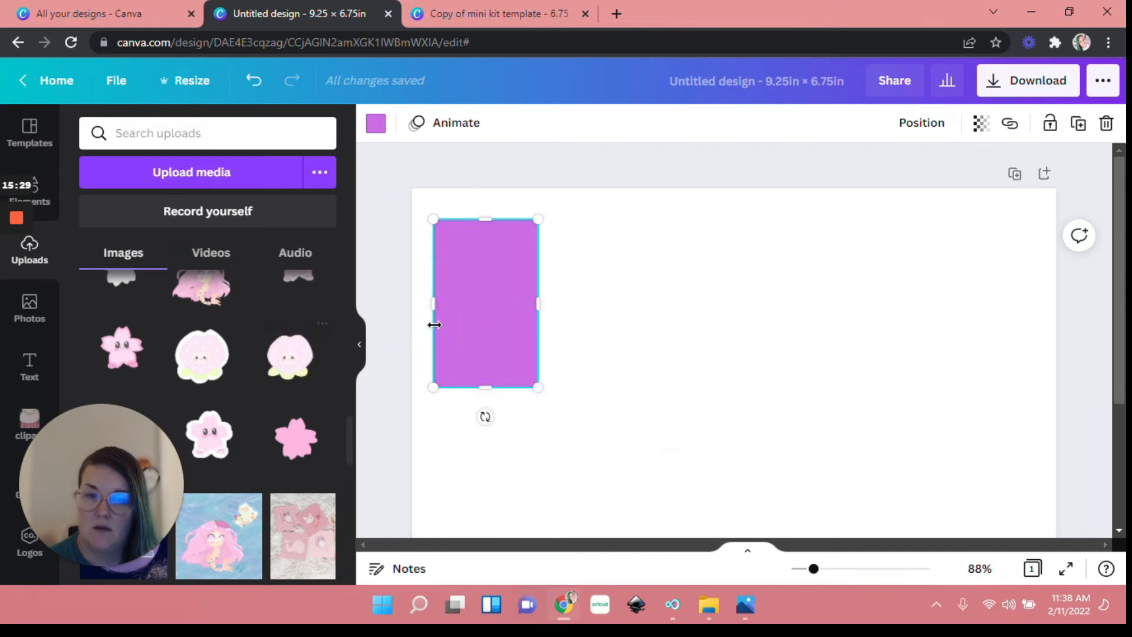
Place the uploaded strawberry image over the purple rectangle, shrink it to fit the box, and group the two
drag(317, 374, 715, 306)
drag(923, 170, 372, 395)
click(694, 337)
click(870, 138)
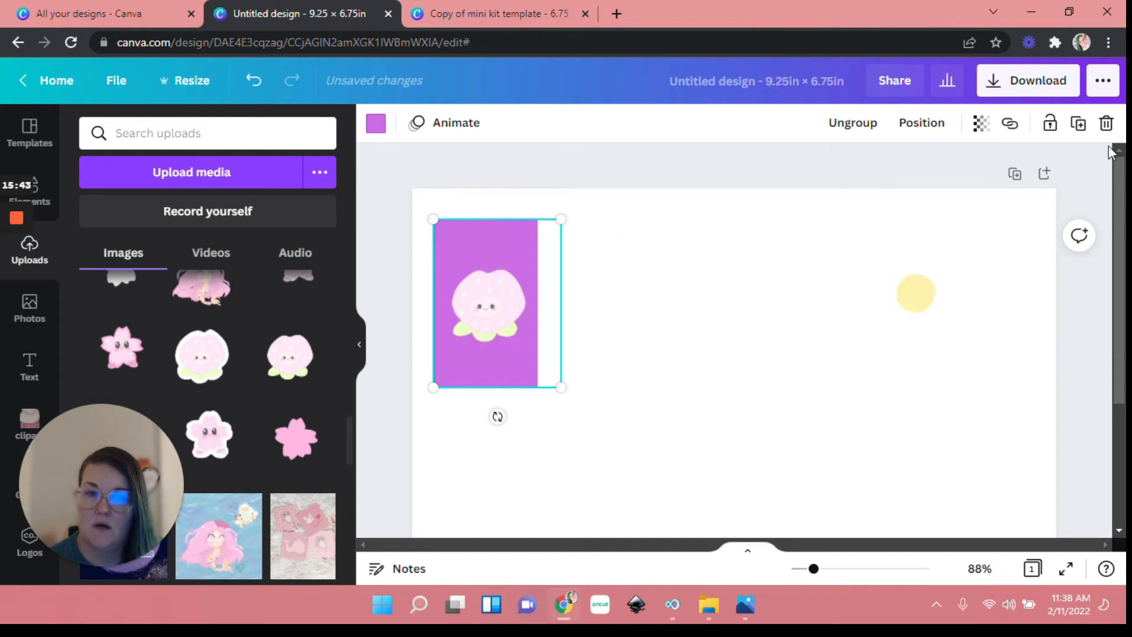
Lock the grouped strawberry box, reselect it, and unlock it again
click(1048, 125)
click(790, 307)
click(493, 310)
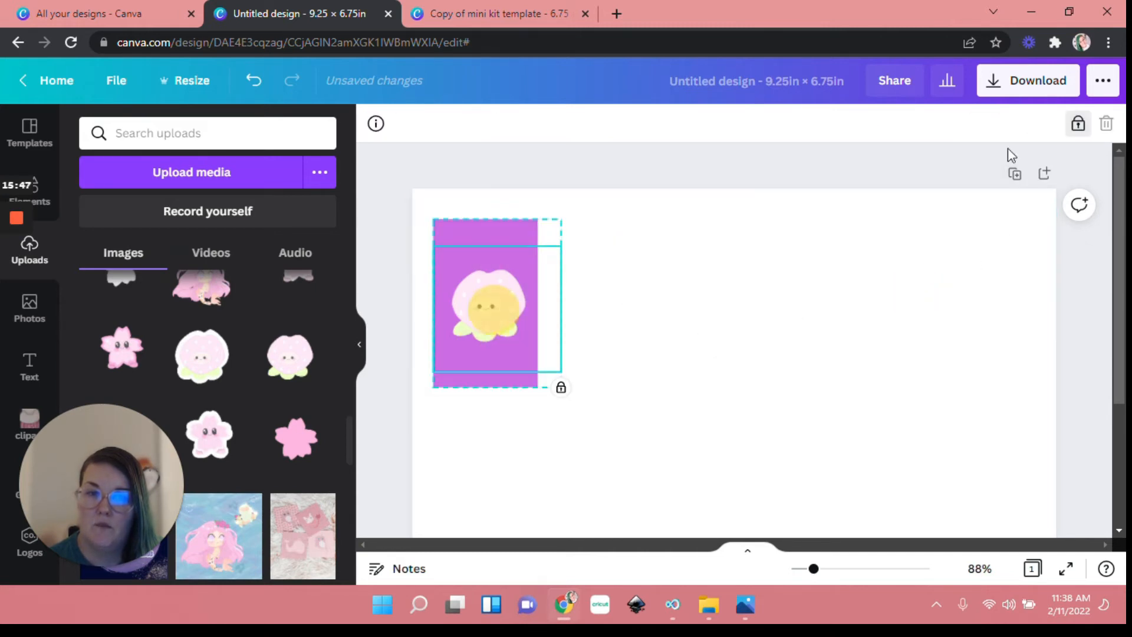
click(1078, 124)
Duplicate the strawberry box just beside the original and repeat the copy at the same spacing for a row of six
click(1078, 123)
drag(541, 347, 639, 328)
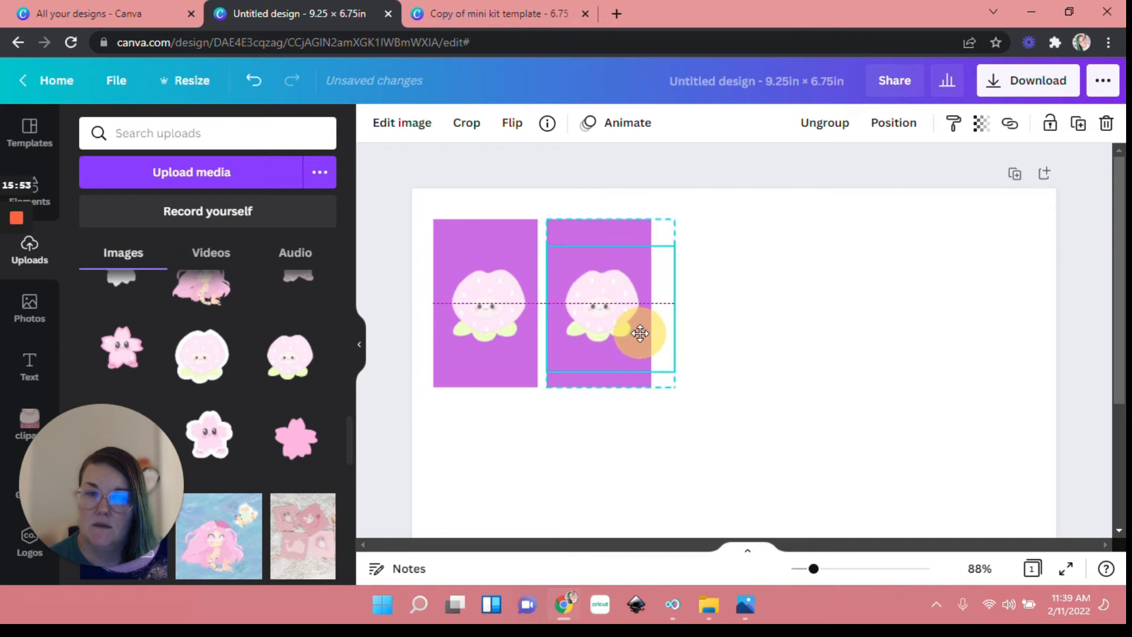
click(1078, 124)
click(1077, 124)
click(1077, 124)
click(1077, 124)
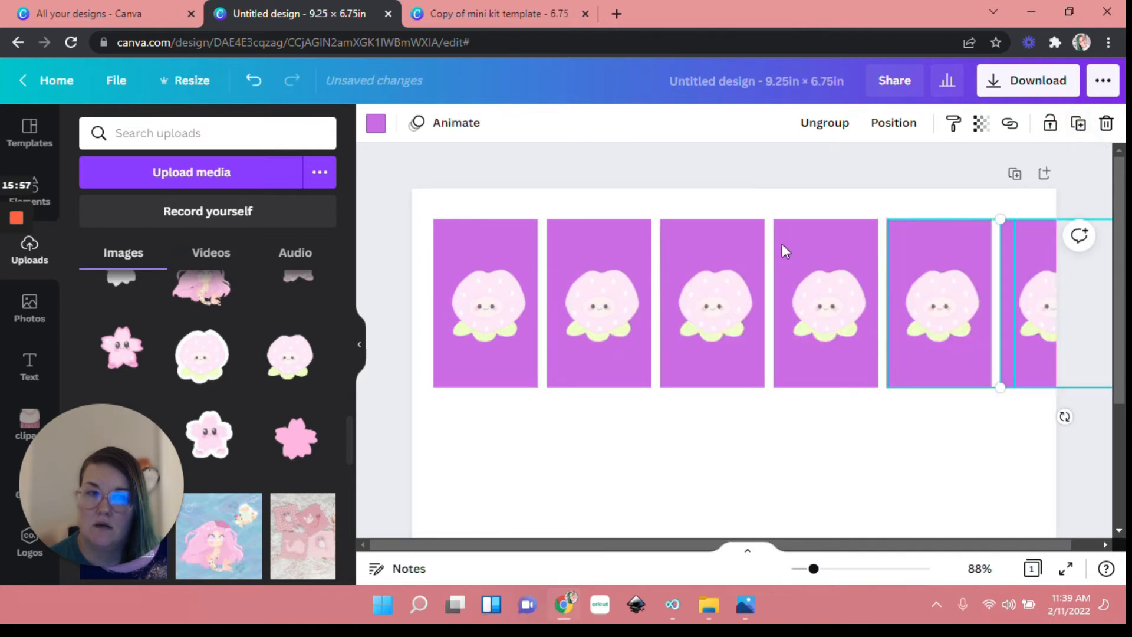
Delete the entire row of strawberry boxes from the page and return to the Elements library
drag(417, 309, 1090, 296)
key(Delete)
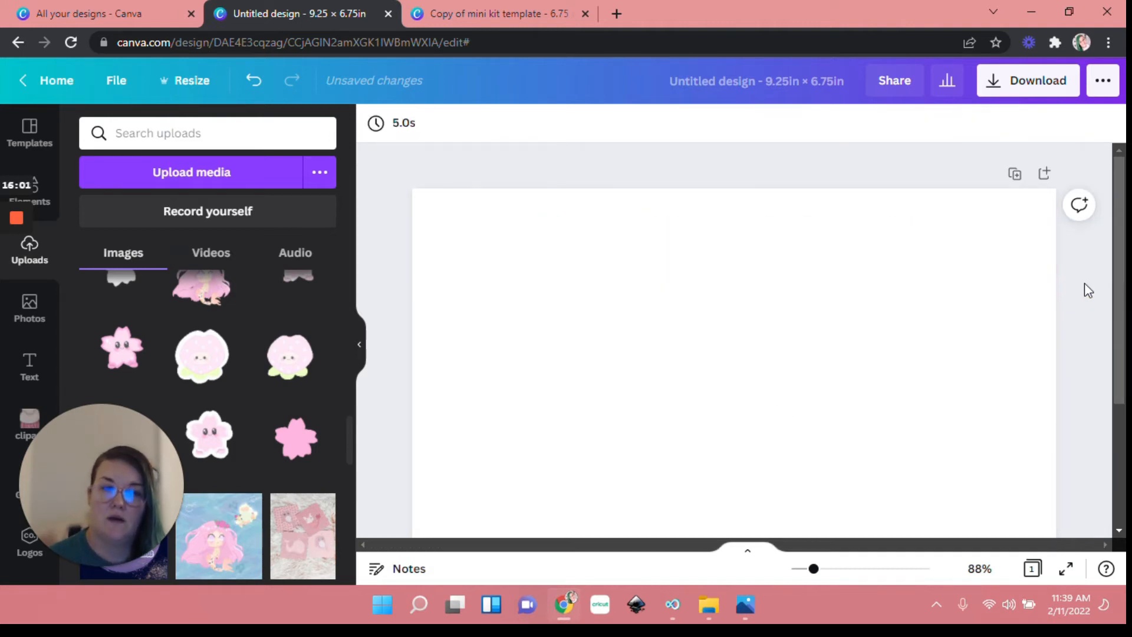
click(41, 201)
click(51, 203)
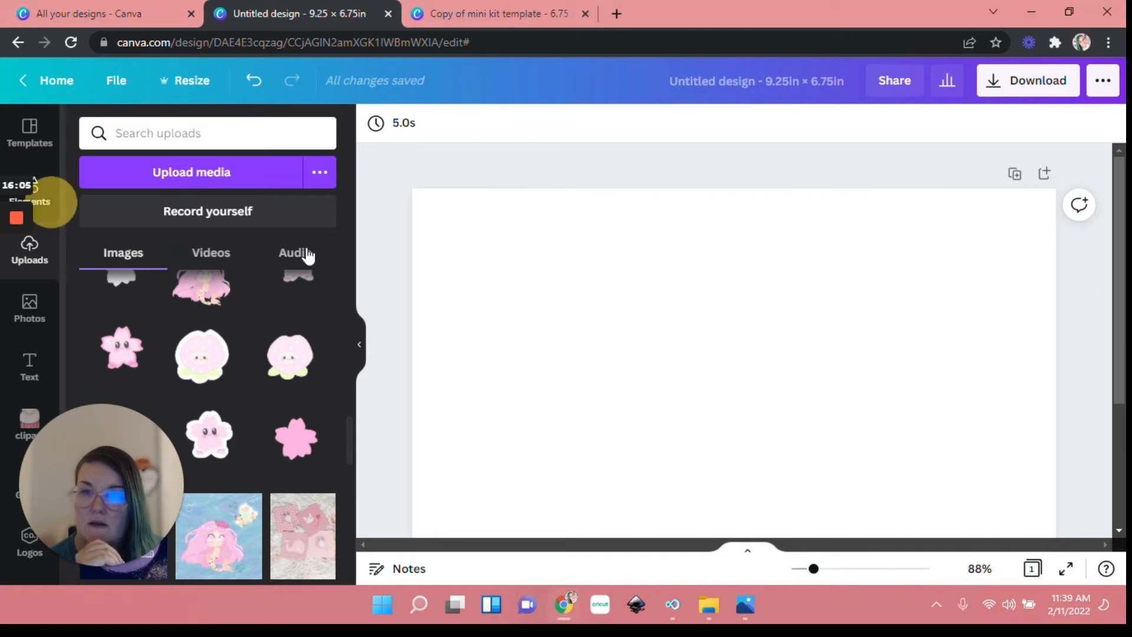
Switch to Photos to view the Happy Planner Classic dimensions image and open Calculator over it
click(744, 605)
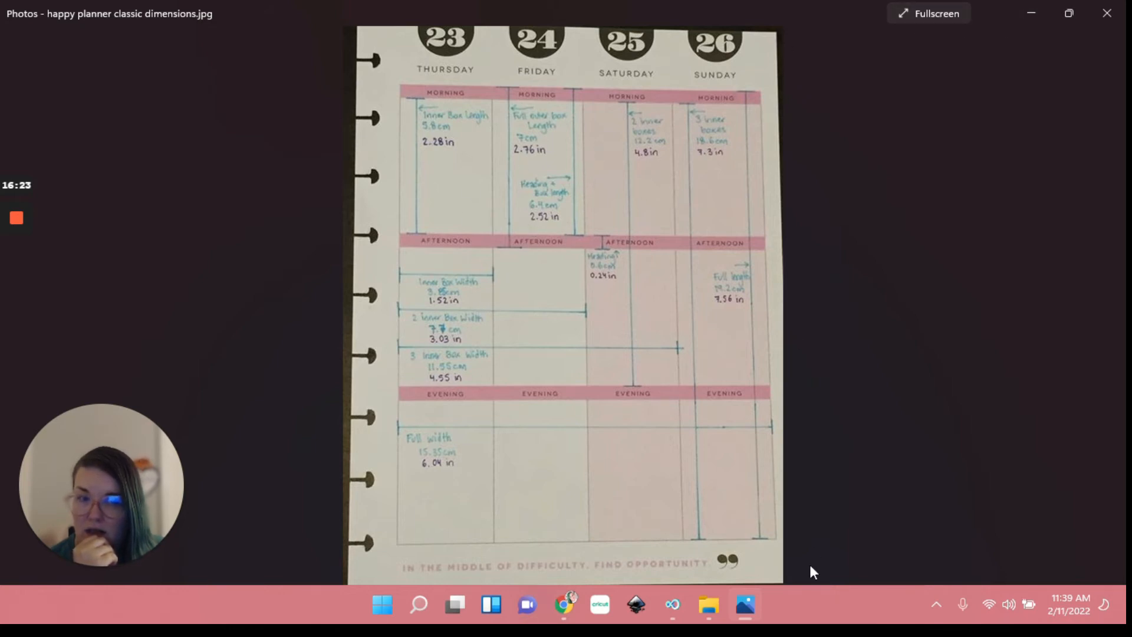
mouse_move(416, 617)
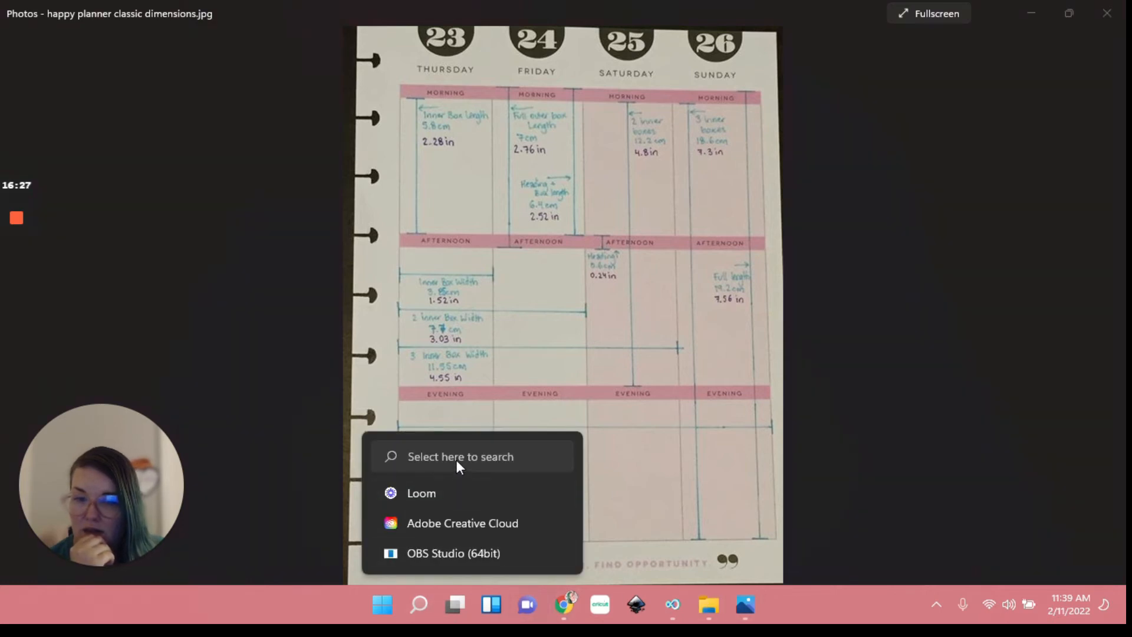
click(415, 456)
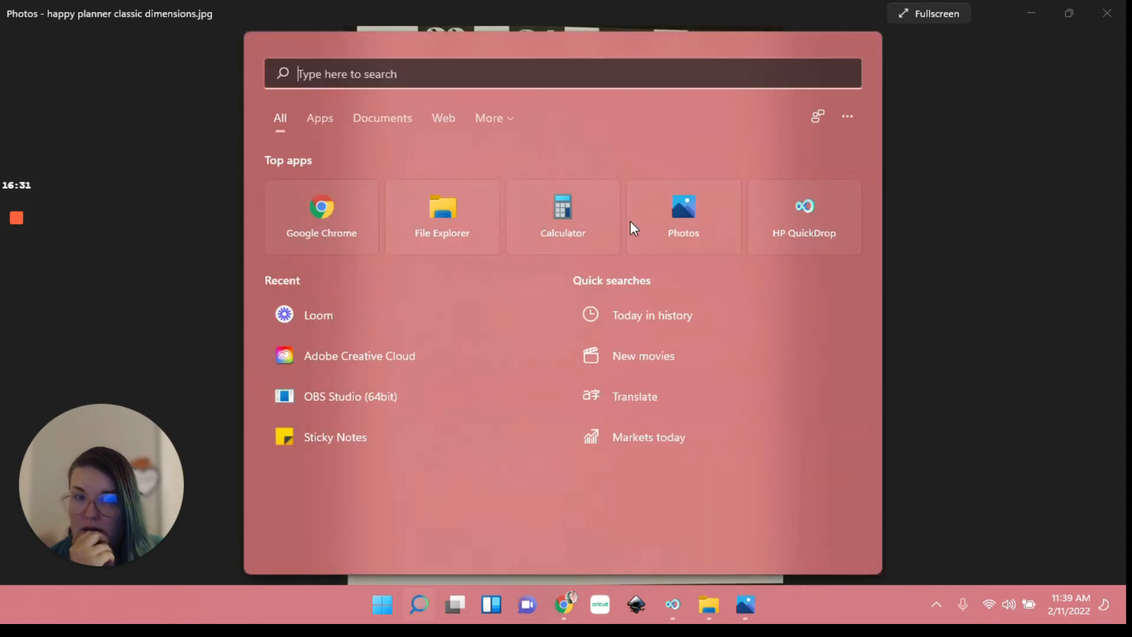
click(549, 222)
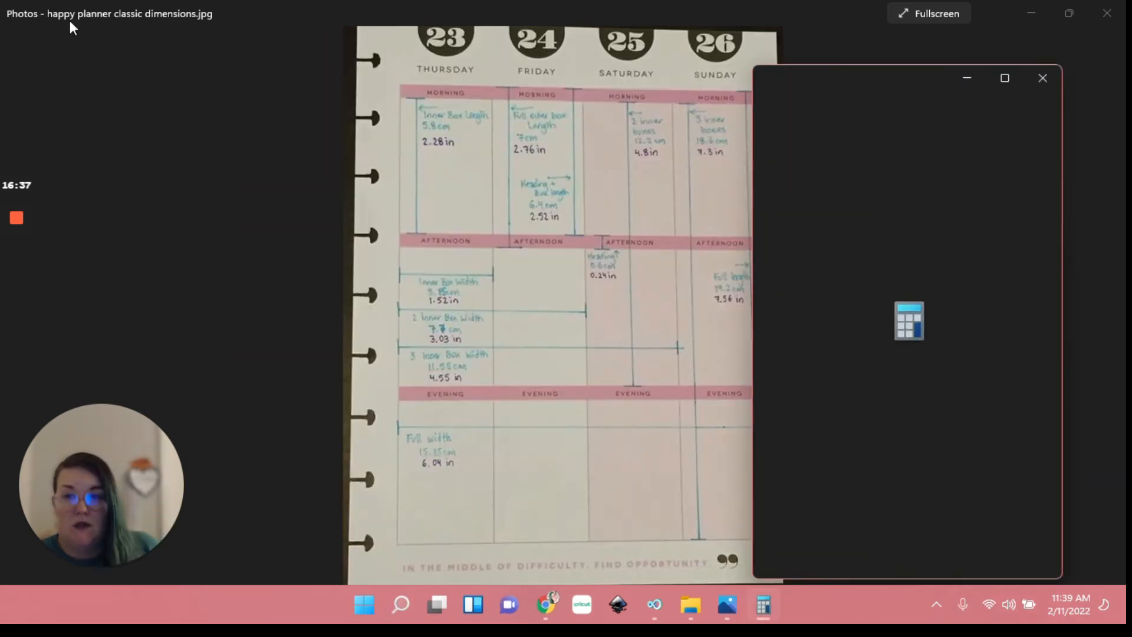
mouse_move(14, 256)
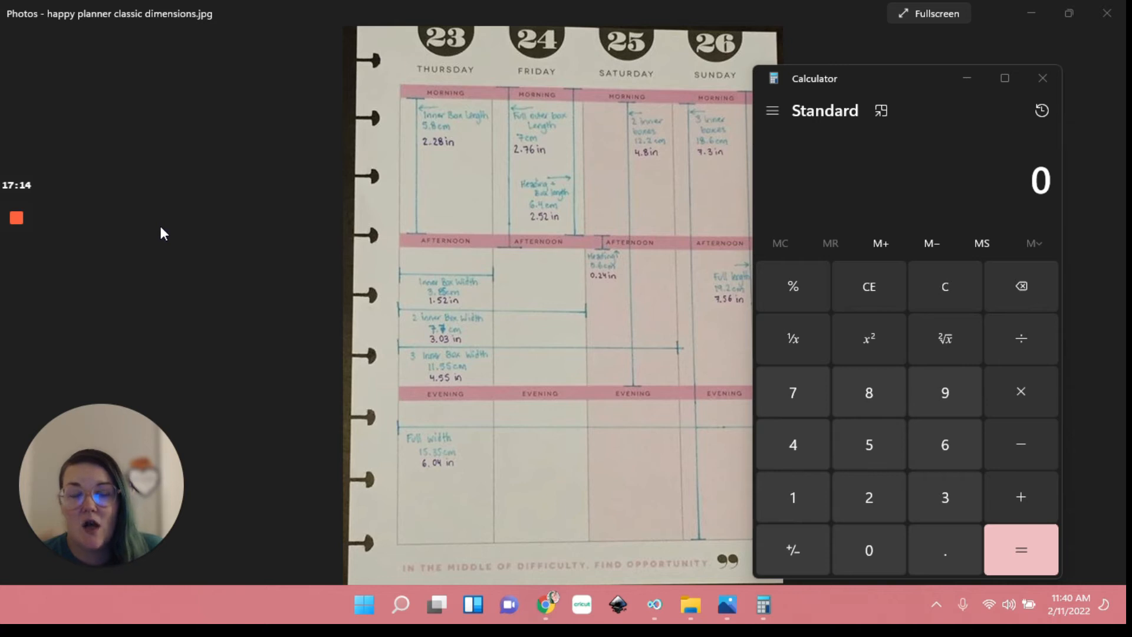
click(879, 169)
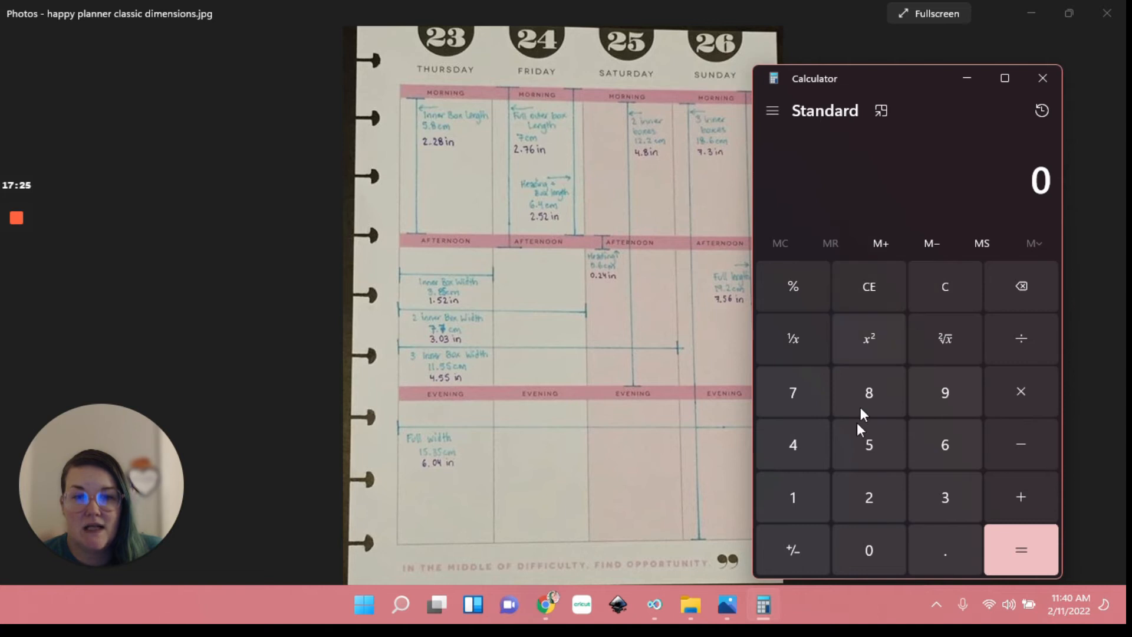
Divide the 2.52 in heading-plus-box length by 2 for the half box height
click(869, 499)
click(936, 545)
click(890, 451)
click(887, 483)
click(1024, 345)
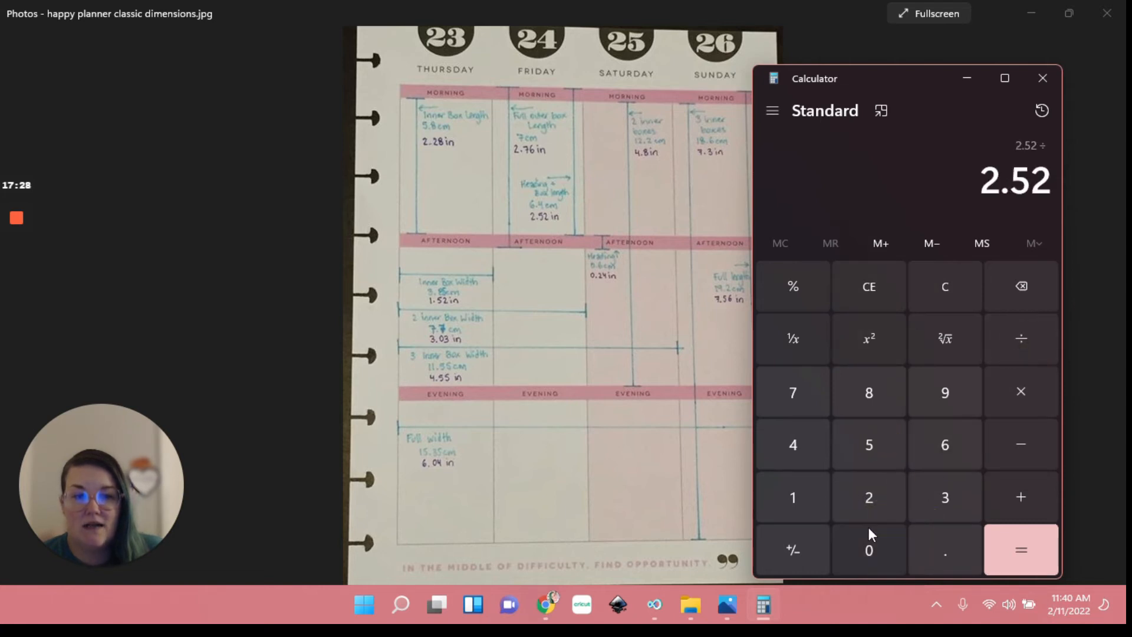
click(870, 505)
click(1013, 543)
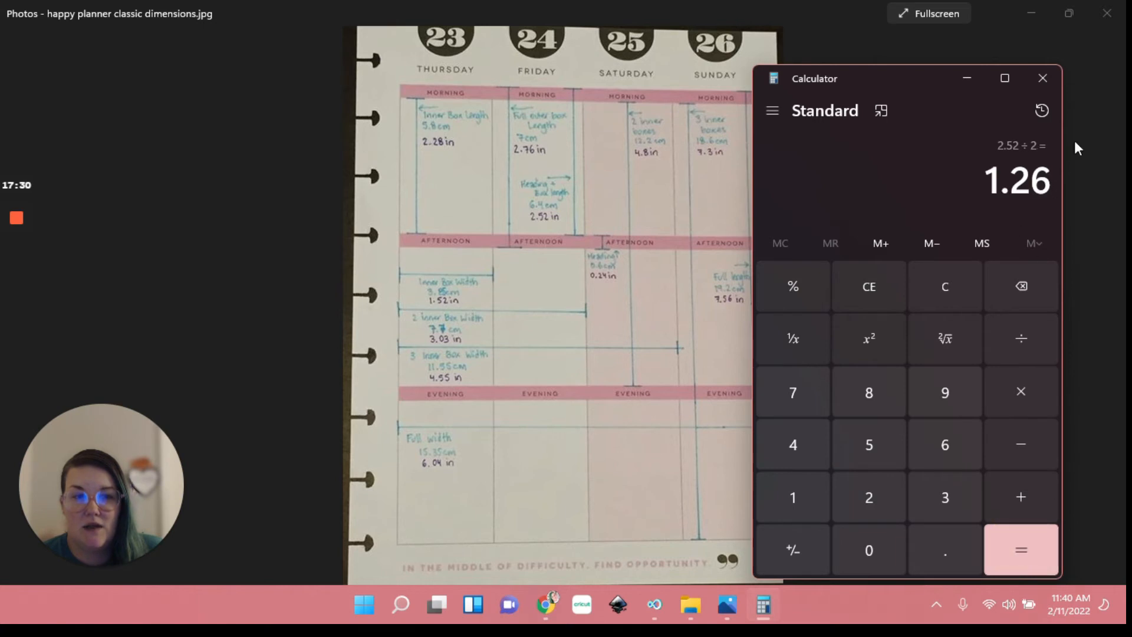
Clear the calculation, divide 2.5 by 2, and halve that result once more
click(884, 292)
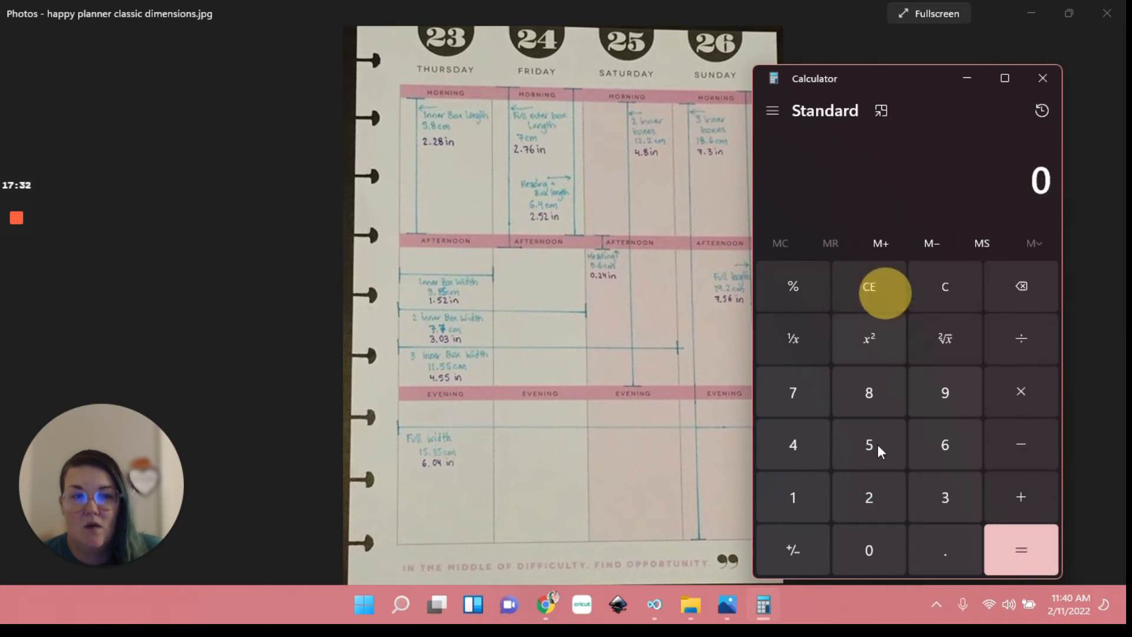
click(913, 531)
click(860, 458)
click(999, 337)
click(856, 508)
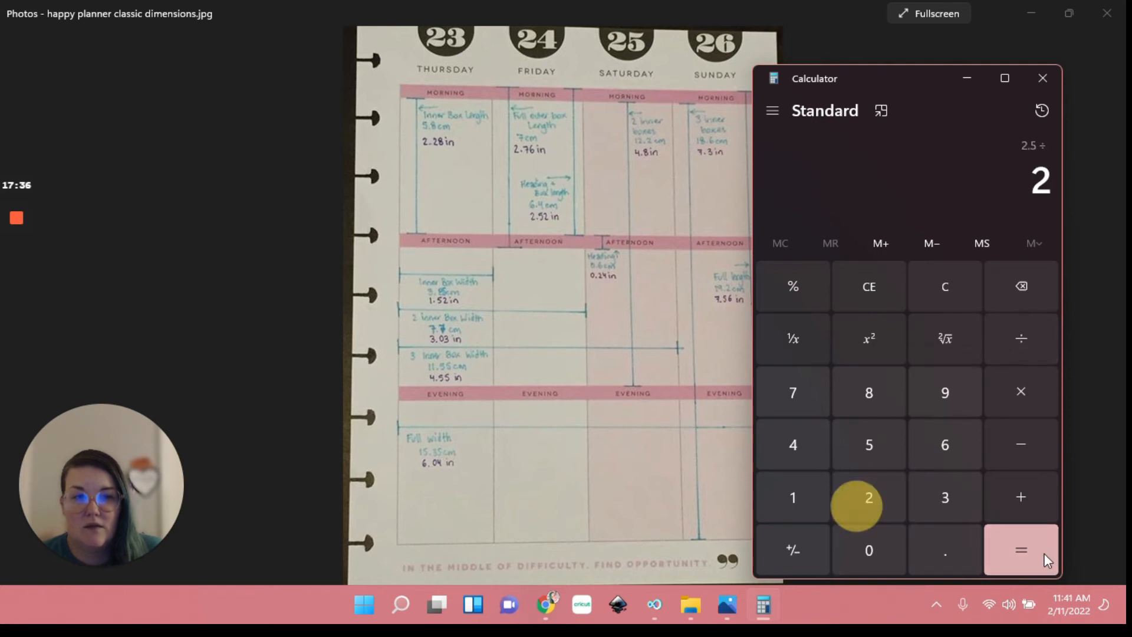
click(1034, 558)
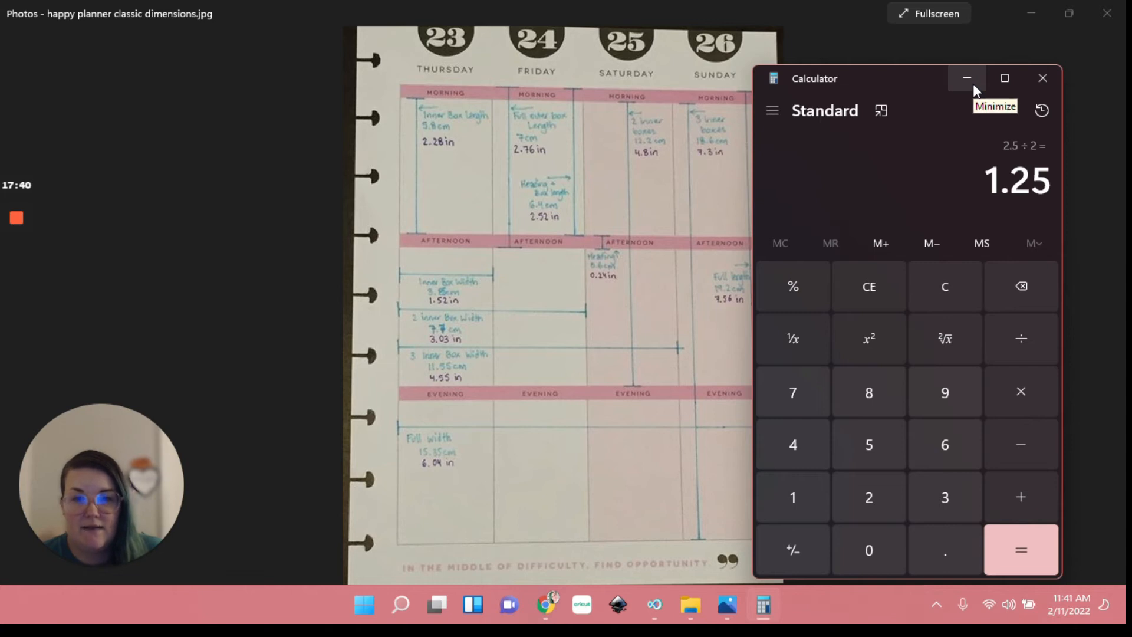
click(1026, 343)
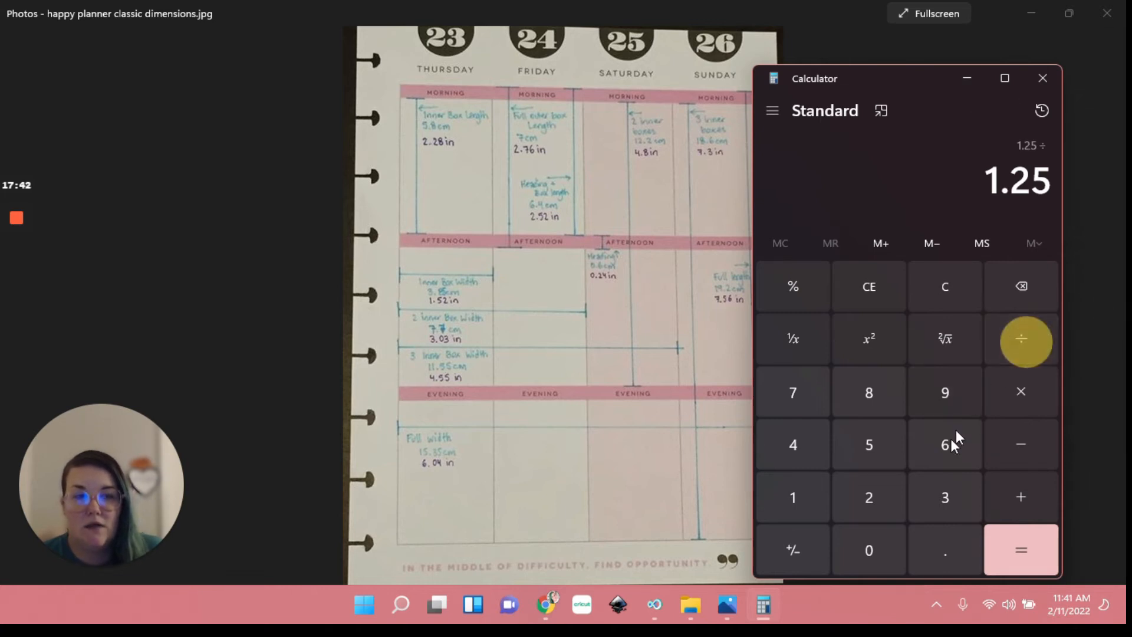
click(873, 496)
click(990, 543)
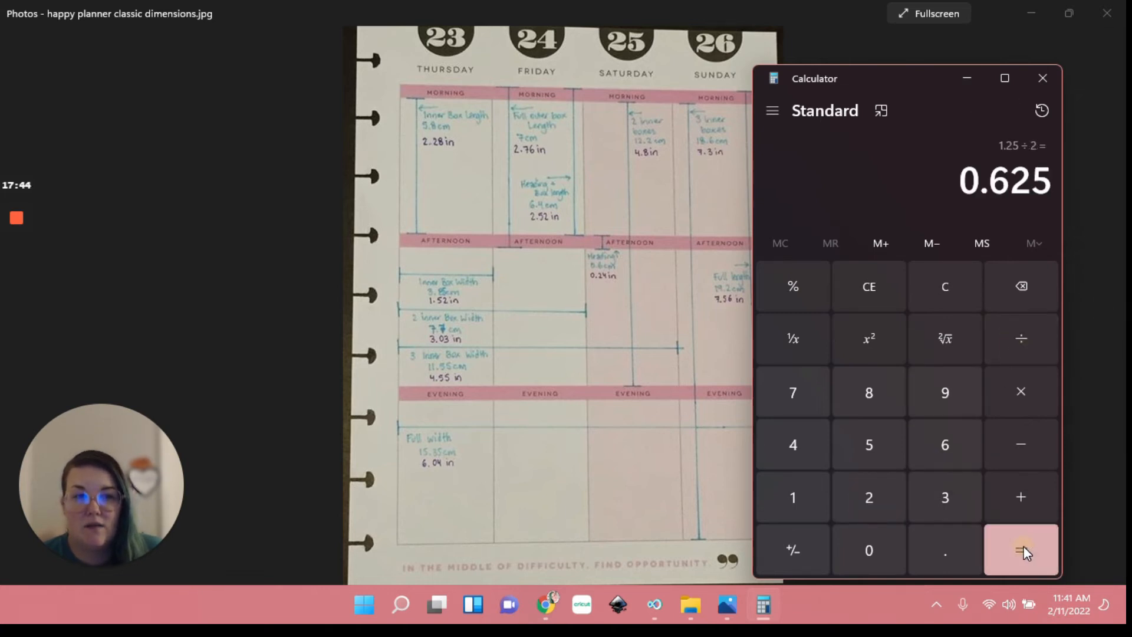
Divide 1.25 by 2 in a fresh calculation, close Calculator and minimize the dimensions photo
click(873, 298)
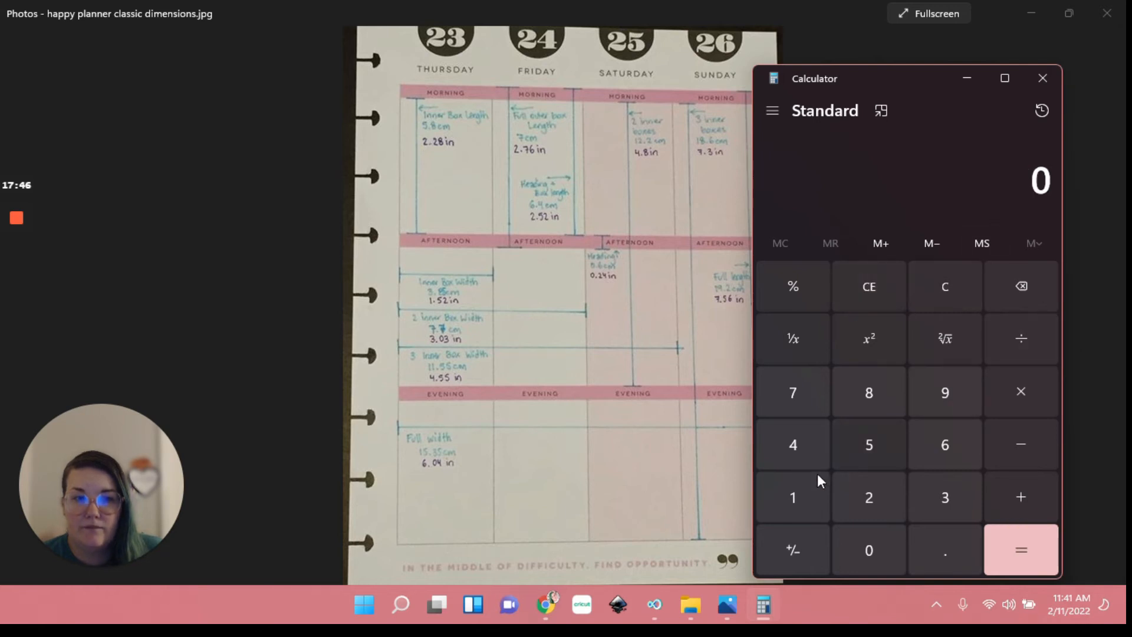
click(793, 513)
click(945, 549)
click(869, 496)
click(869, 445)
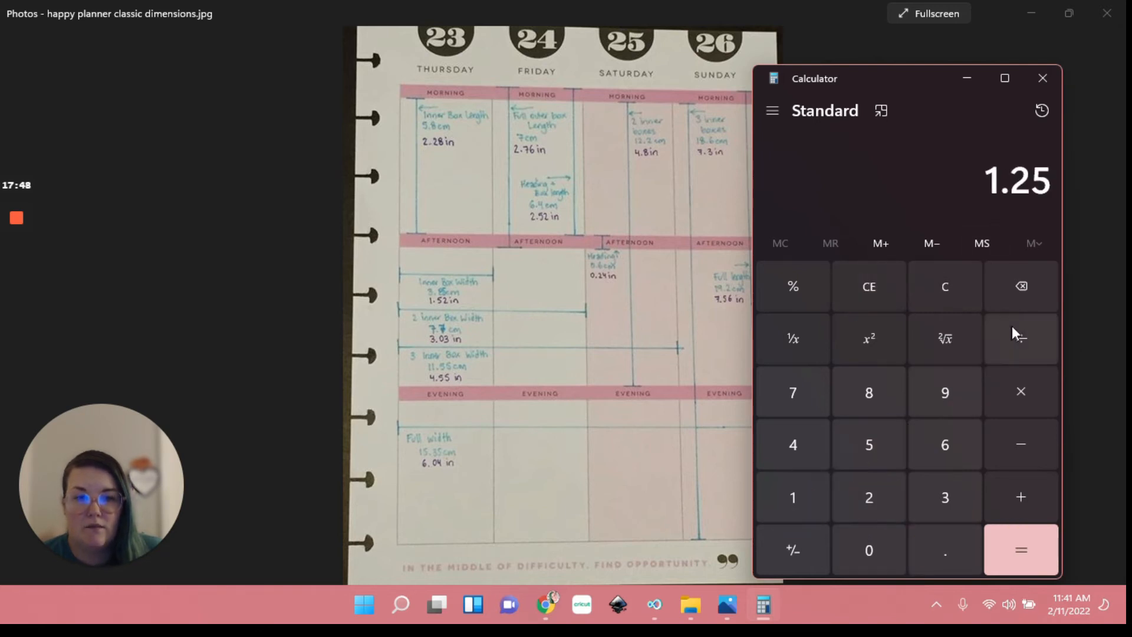
click(1030, 344)
click(869, 497)
click(1010, 549)
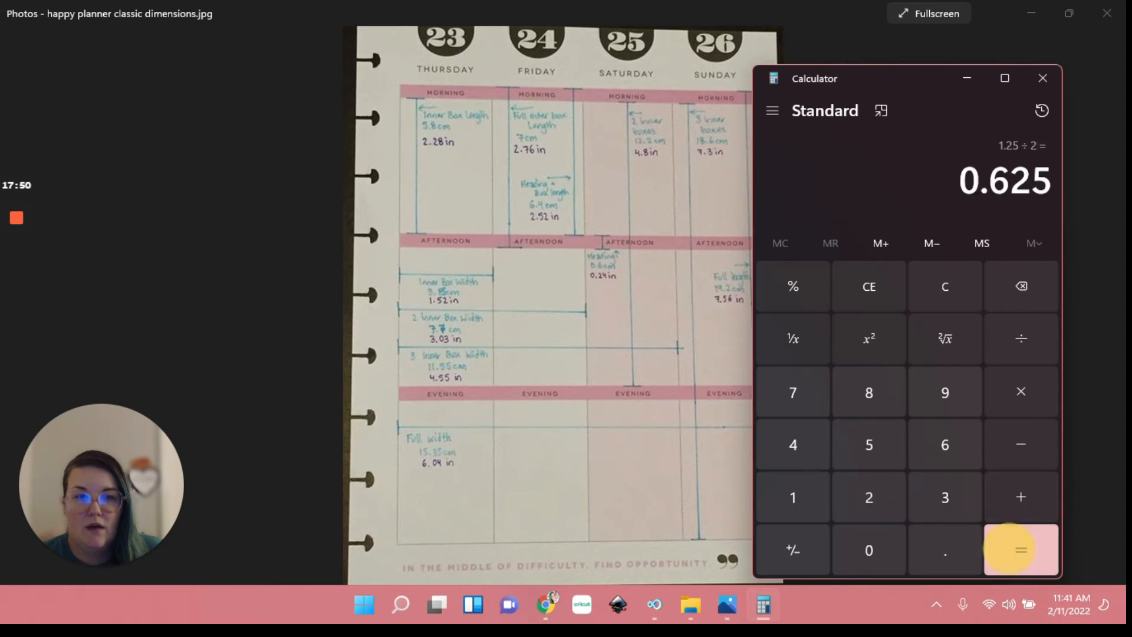
click(1042, 79)
click(1032, 13)
Add a bordered square shape in Canva and reshape it into a tall box about 1.5 in wide near the page's upper-left corner
click(161, 277)
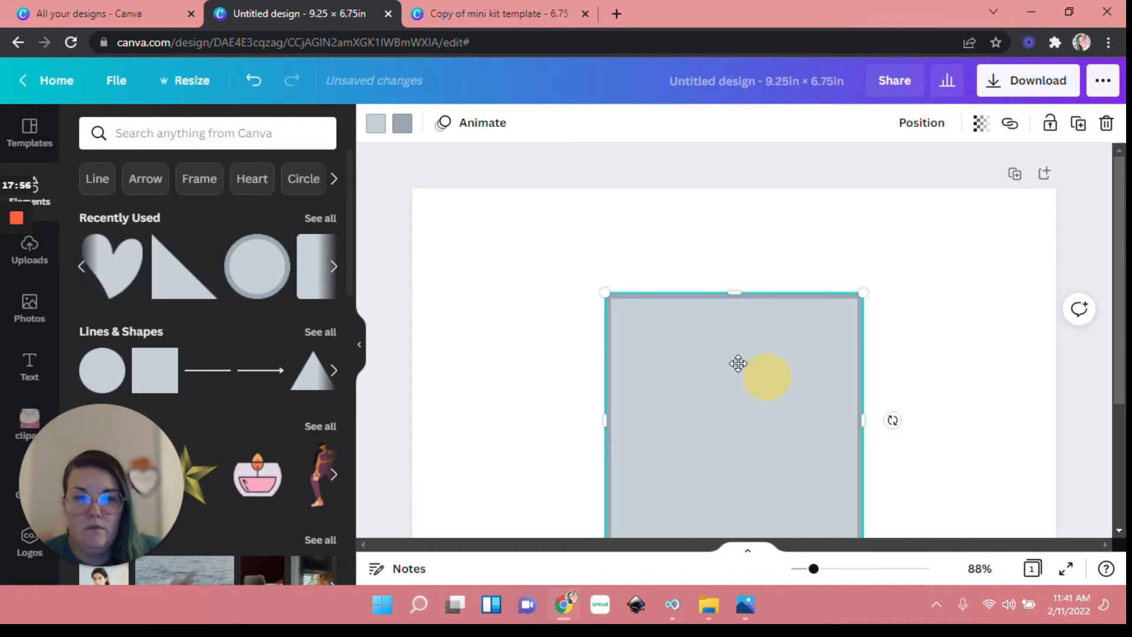
drag(737, 363, 618, 306)
drag(698, 336, 546, 343)
drag(491, 463, 494, 382)
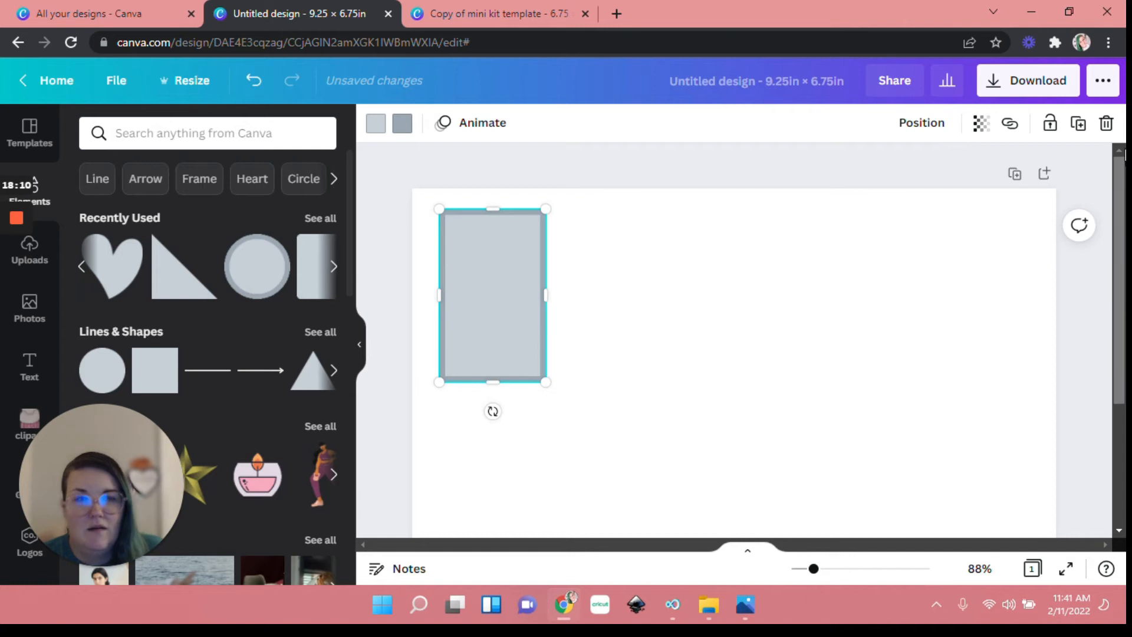
Duplicate the tall bordered box, place the copy beside it, and shorten it from above to about 1.3 in high
click(1078, 123)
drag(505, 348, 602, 333)
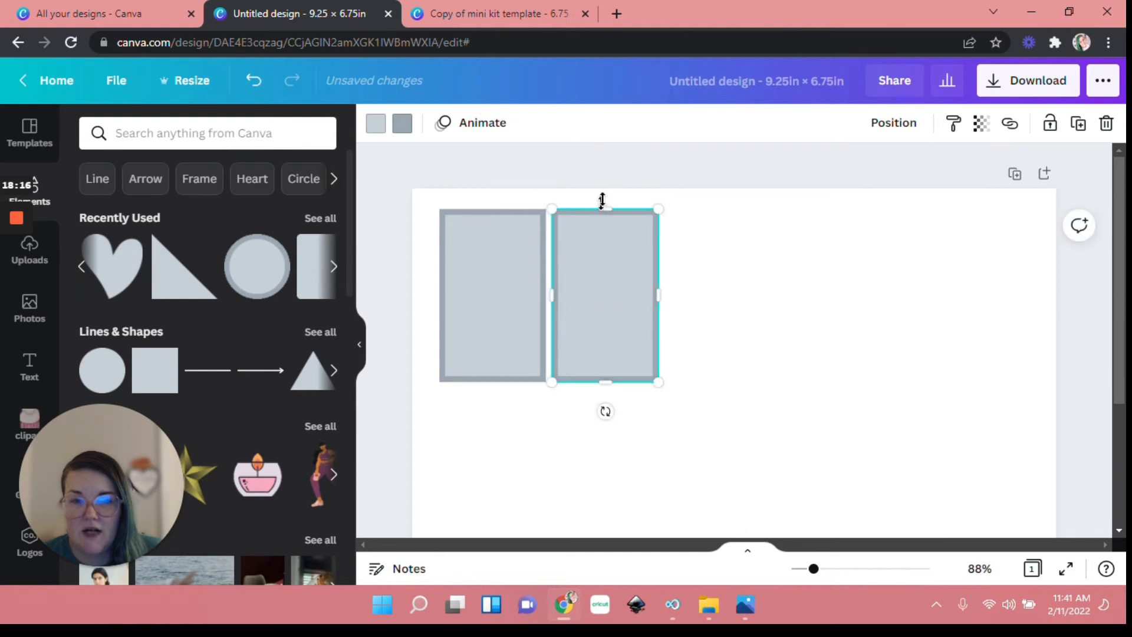
drag(609, 211, 606, 293)
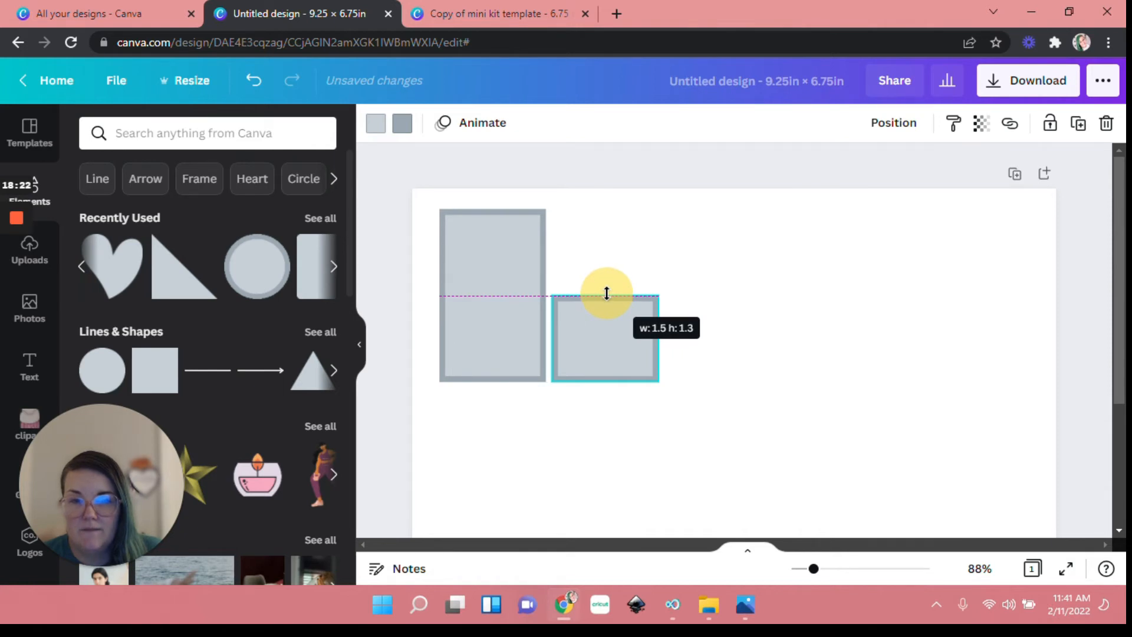
drag(606, 293, 606, 293)
click(779, 353)
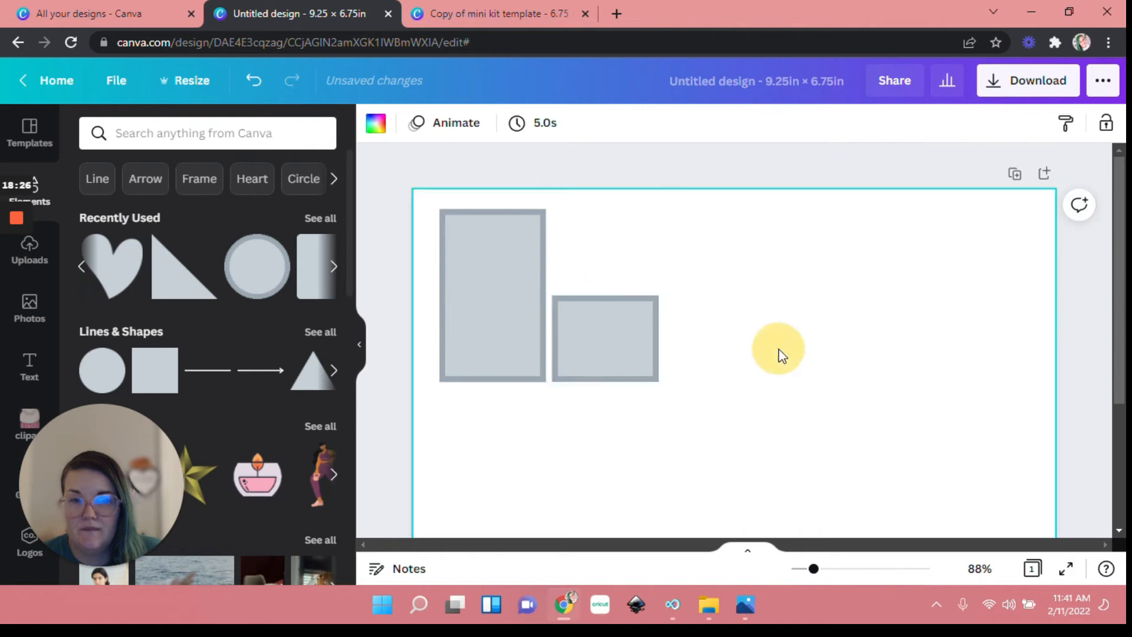
Duplicate the half-height box, place the copy beside it, and shorten it from above to a quarter box with bottom edges aligned
click(586, 357)
click(1078, 125)
drag(641, 366, 737, 350)
drag(720, 295, 715, 340)
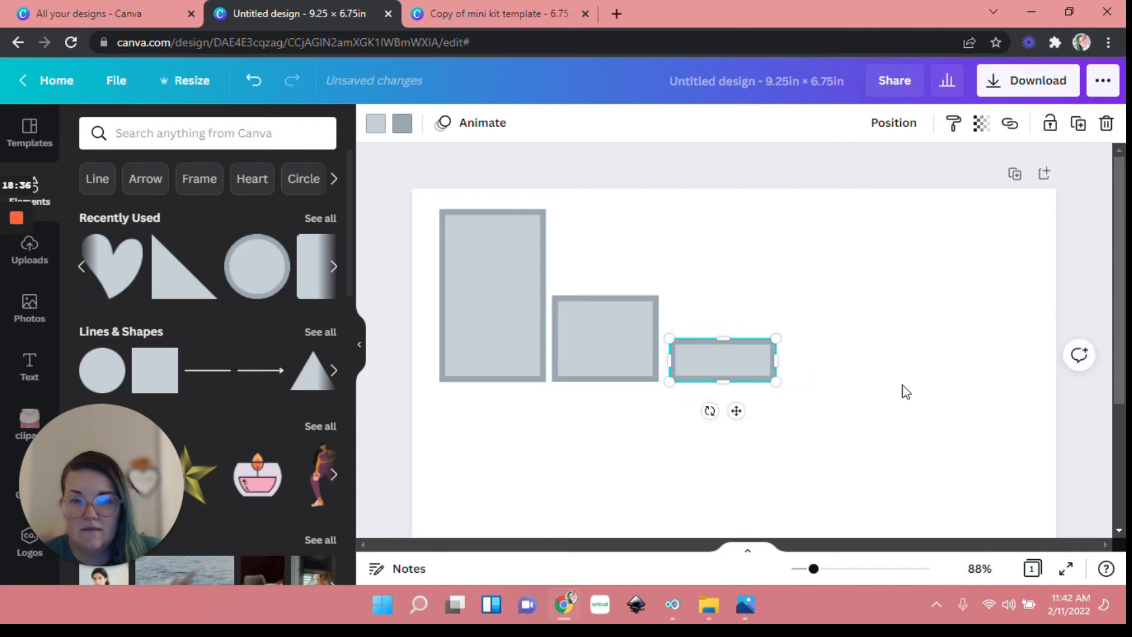
click(902, 388)
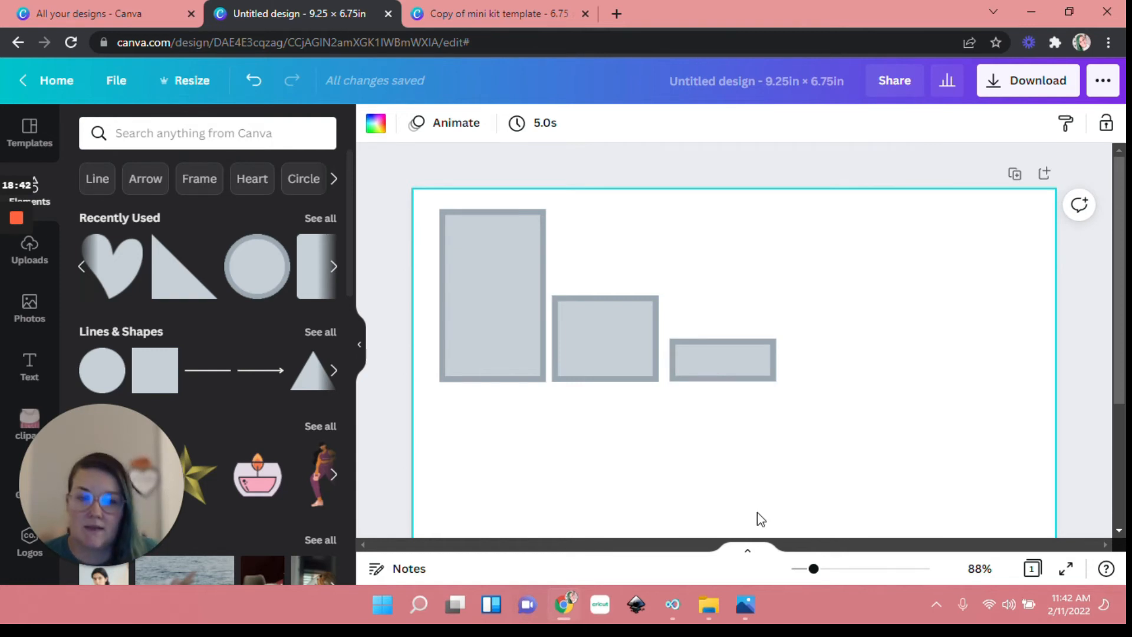
Check the heights of the half and quarter boxes and move the quarter box closer to the half box
click(813, 572)
drag(814, 579, 773, 547)
click(483, 229)
click(642, 323)
drag(620, 285, 619, 282)
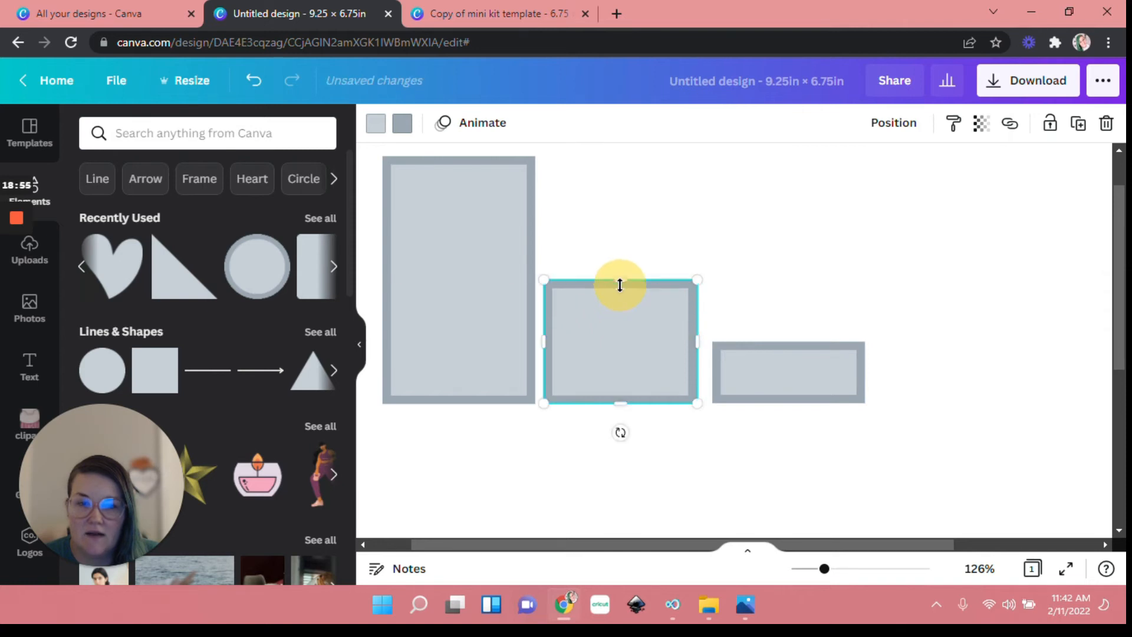
click(790, 366)
drag(786, 347, 786, 351)
click(935, 370)
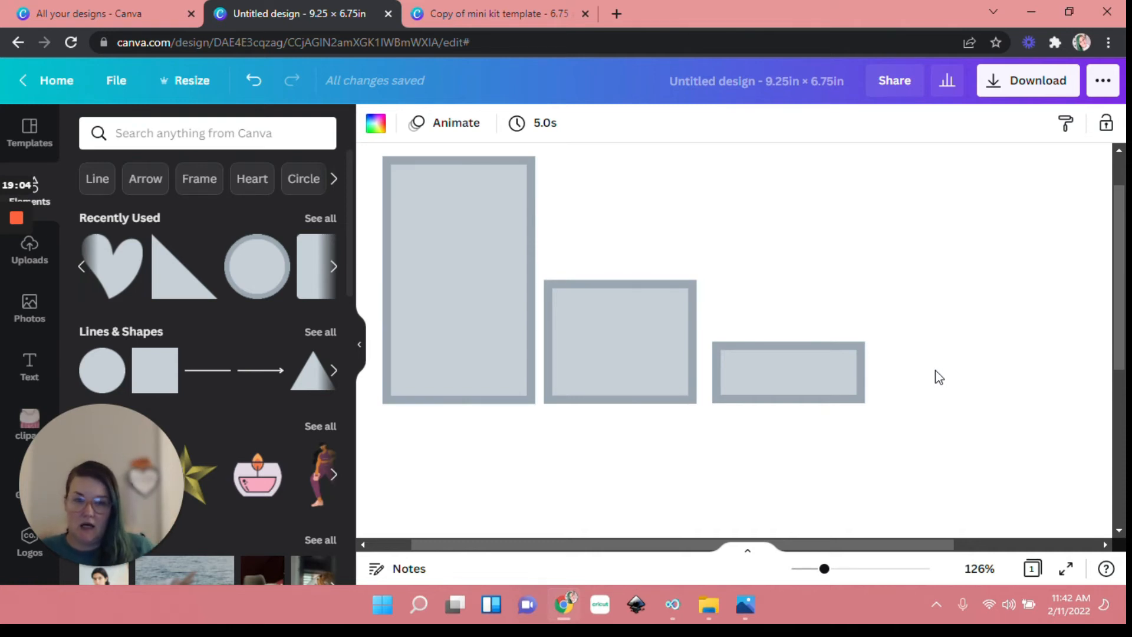
drag(834, 384, 829, 386)
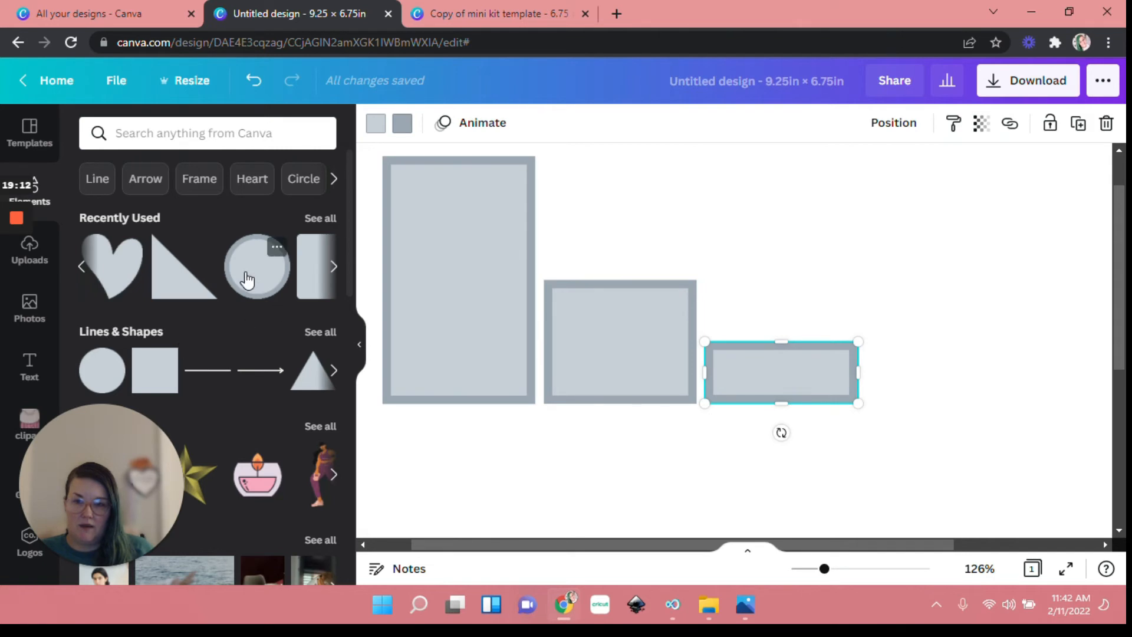
Add a bordered circle, shrink it to slightly less than the quarter box's height, and place it beside that box
drag(982, 283, 843, 420)
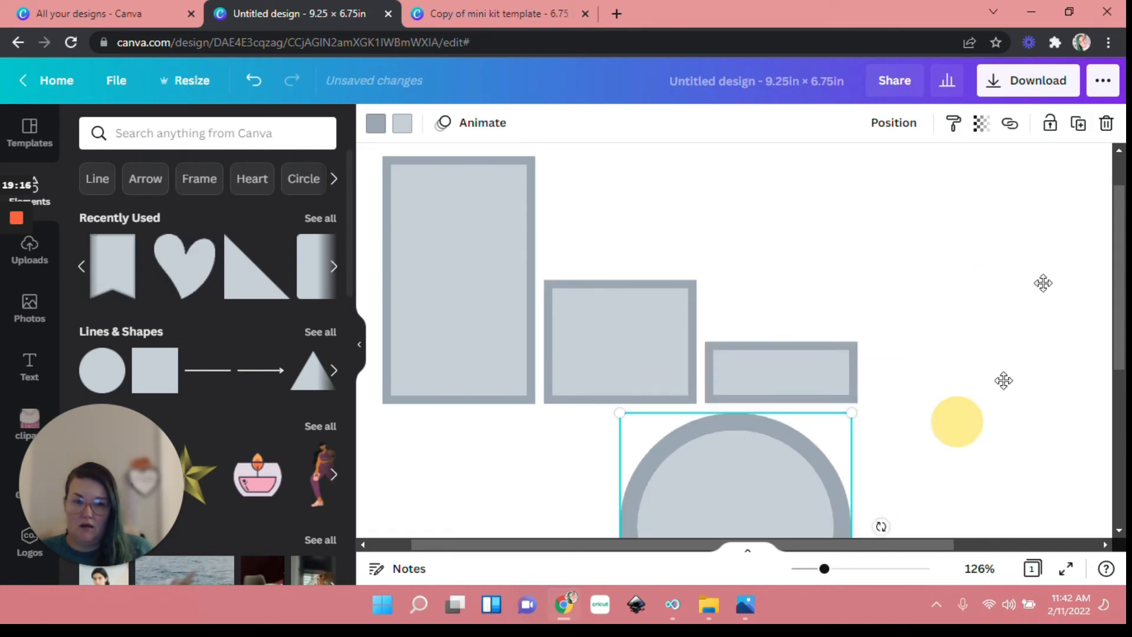
drag(804, 501, 1042, 283)
drag(1092, 422, 917, 388)
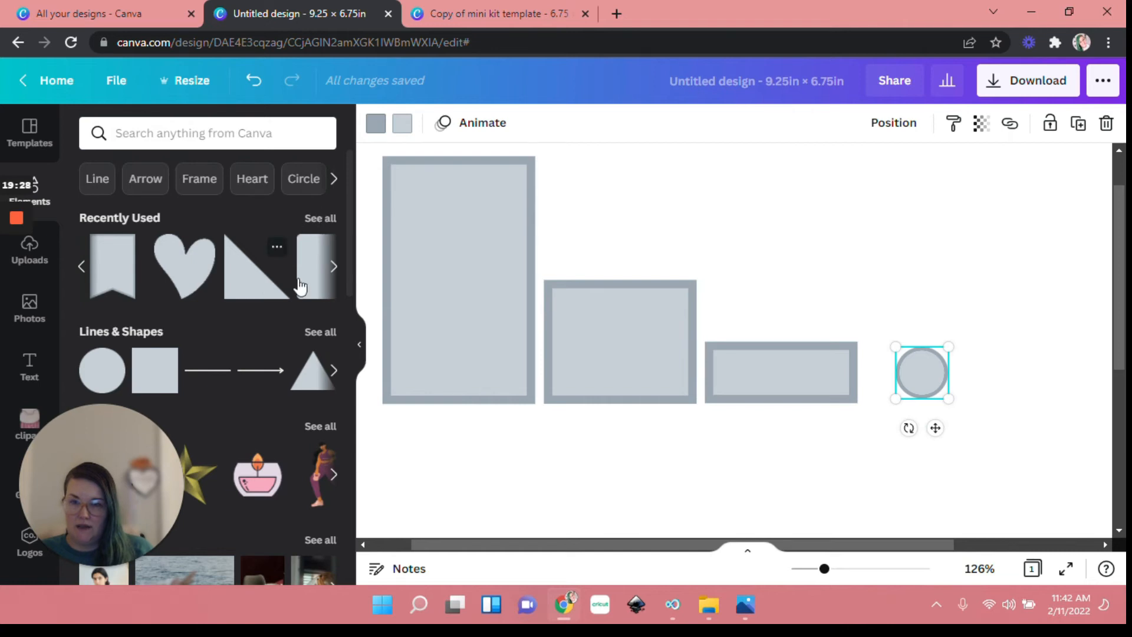
click(807, 568)
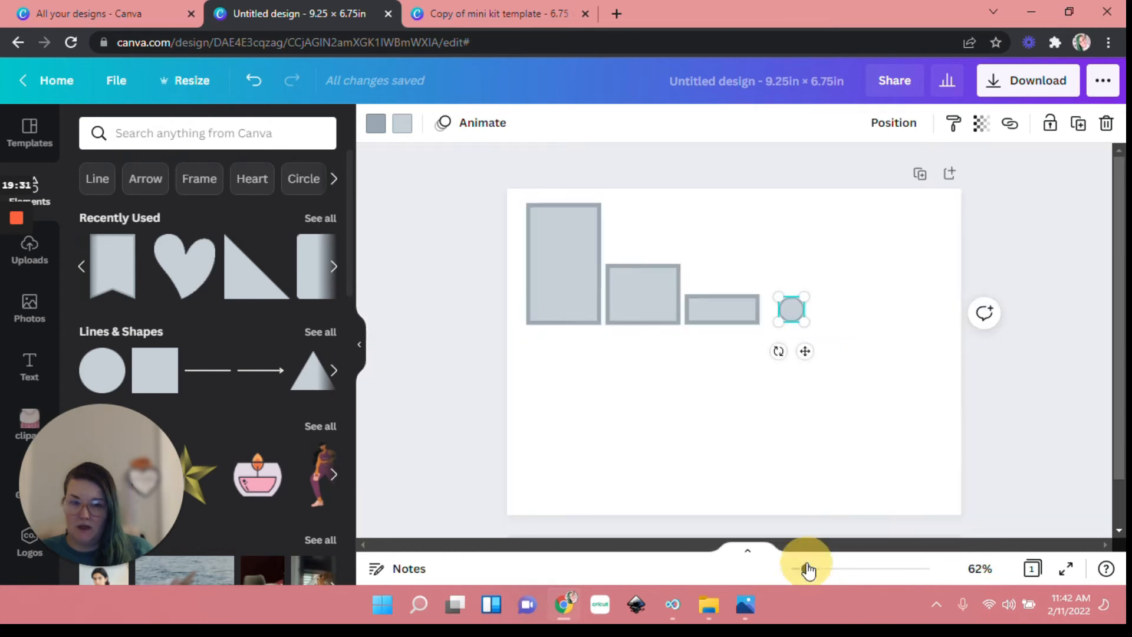
Try out the downward-pointing banner from the recently used elements and delete it from the page
click(332, 265)
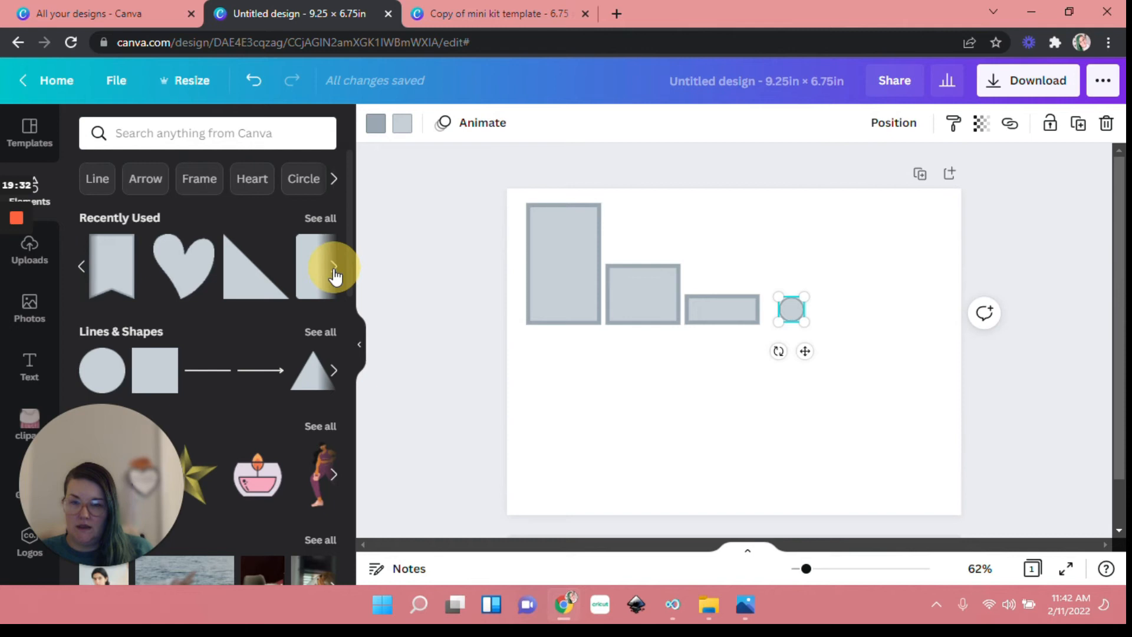
click(324, 221)
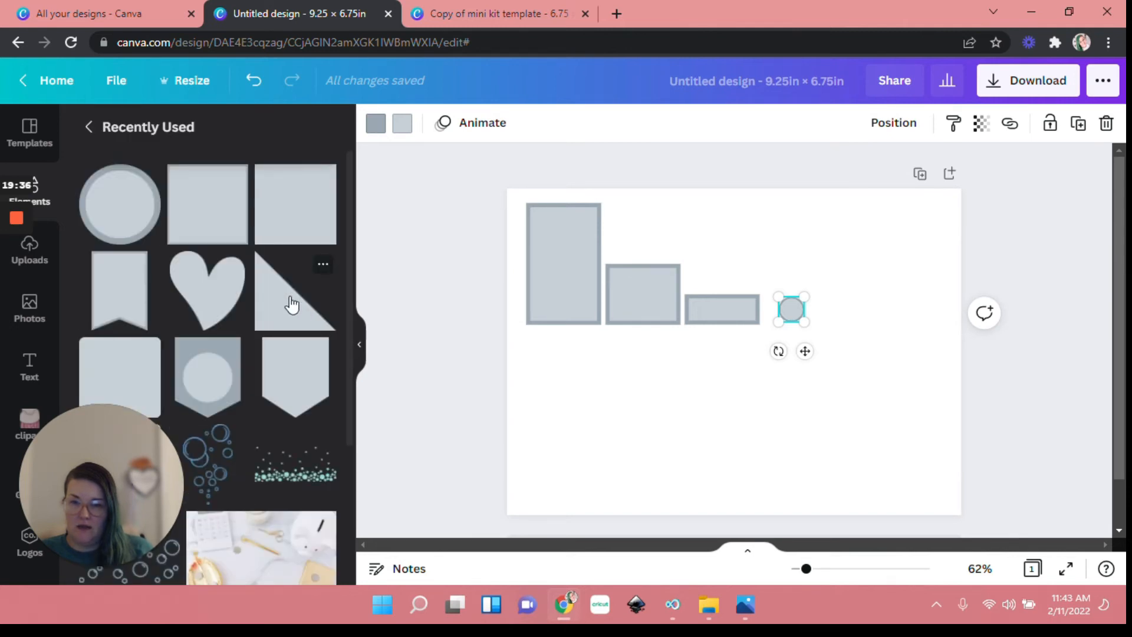
click(304, 380)
drag(752, 346, 708, 382)
click(1106, 122)
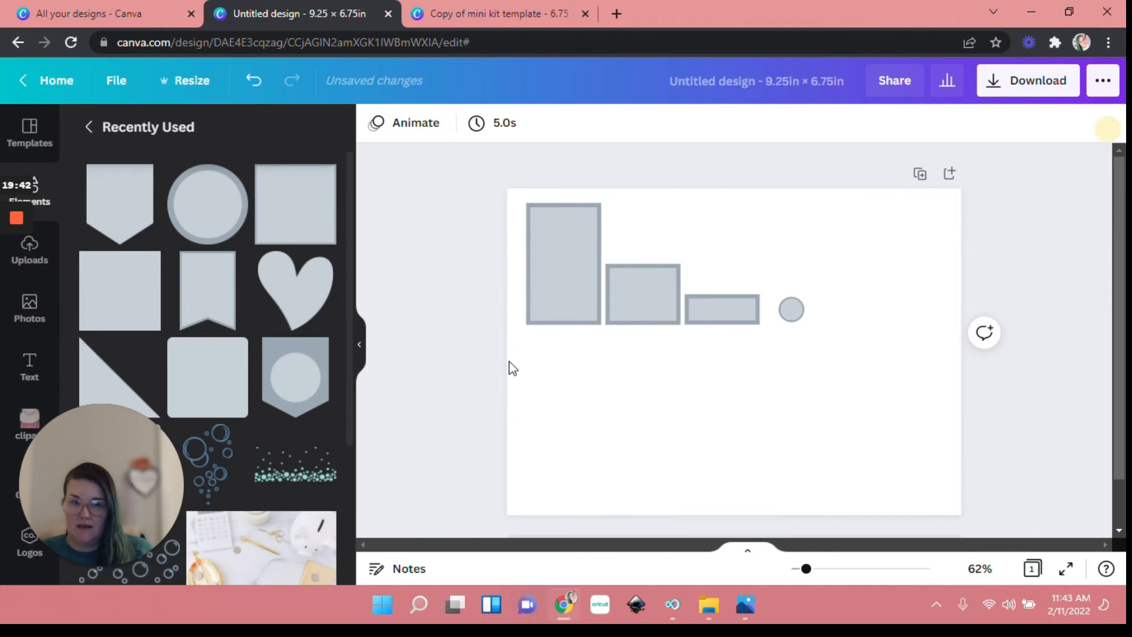
Try out the bordered swallowtail banner with its fill and border both coloured blue, and delete it
scroll(252, 295, down, 2)
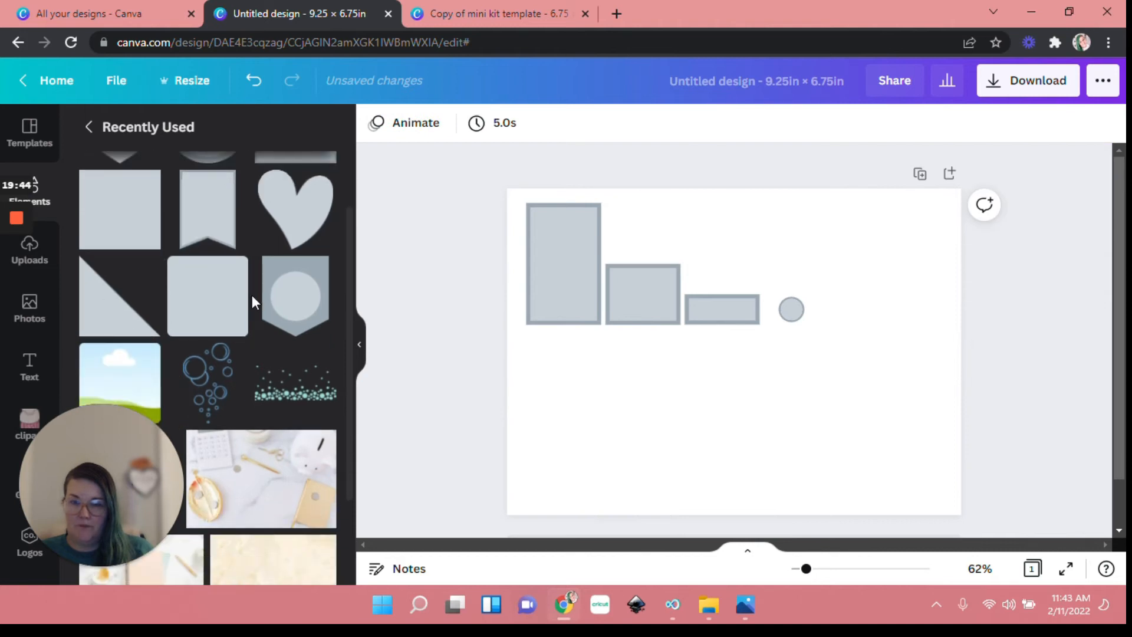
scroll(253, 295, up, 2)
drag(206, 286, 642, 322)
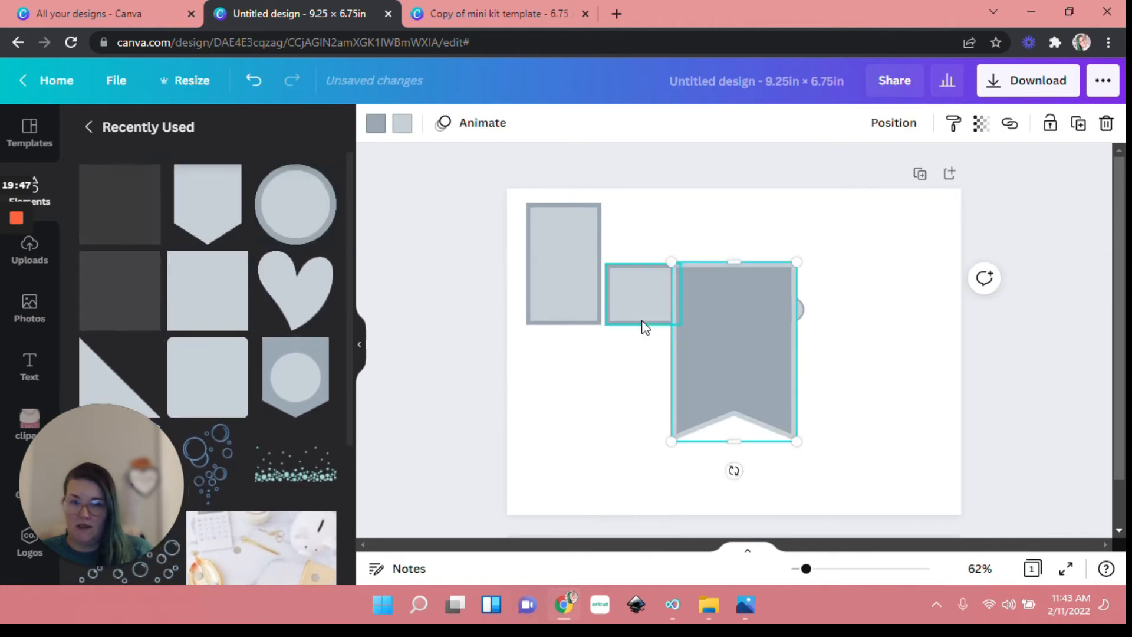
click(380, 125)
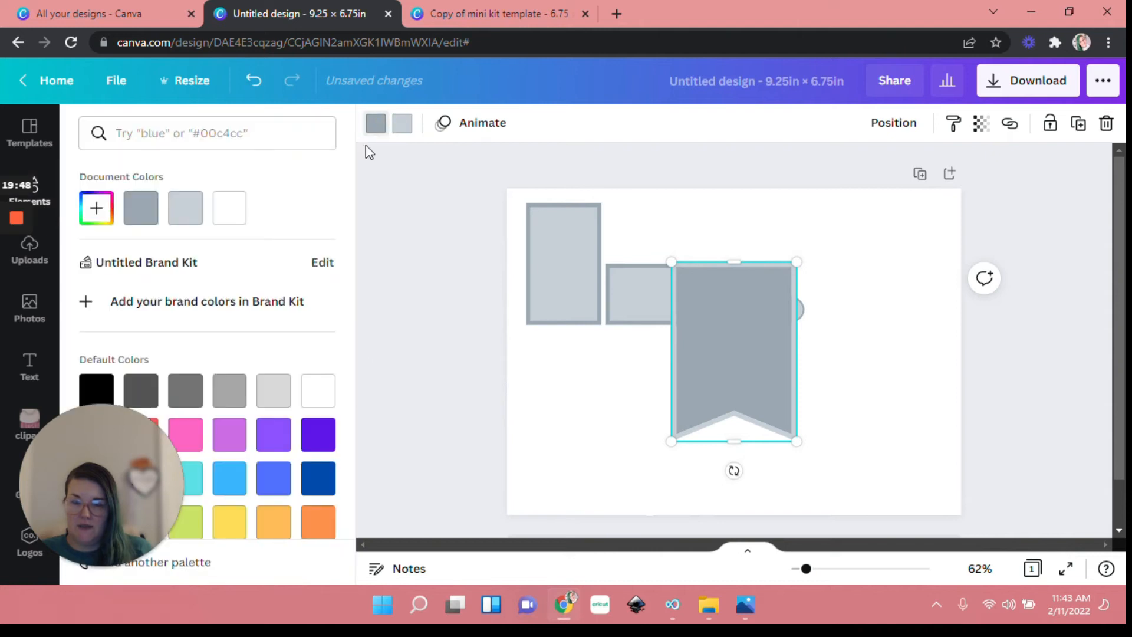
click(285, 487)
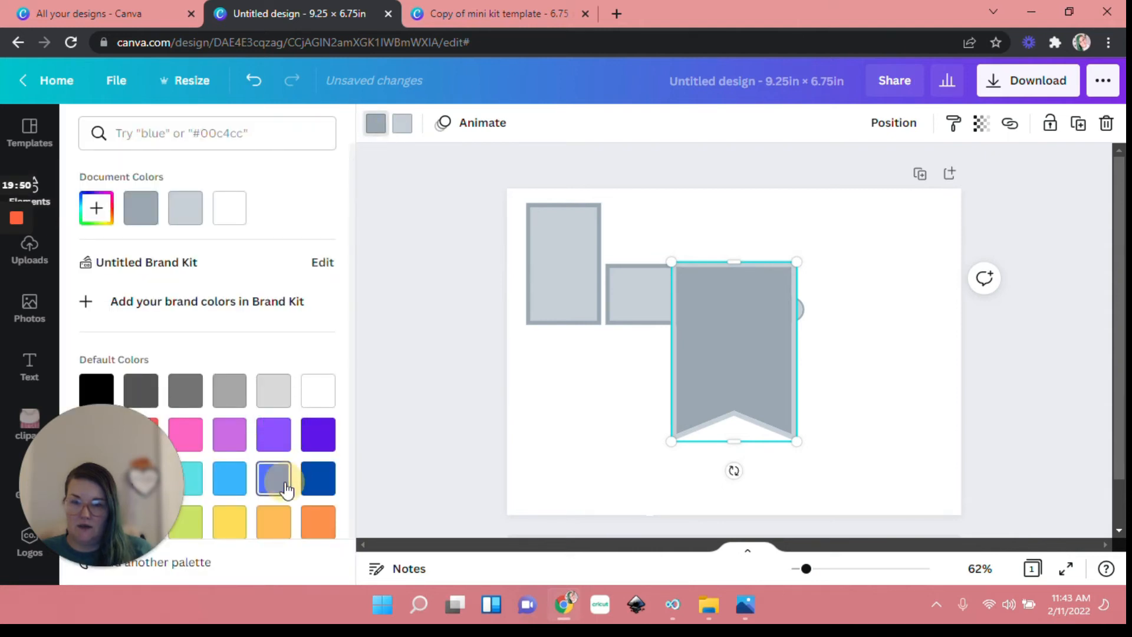
click(402, 123)
click(275, 477)
click(647, 384)
click(706, 344)
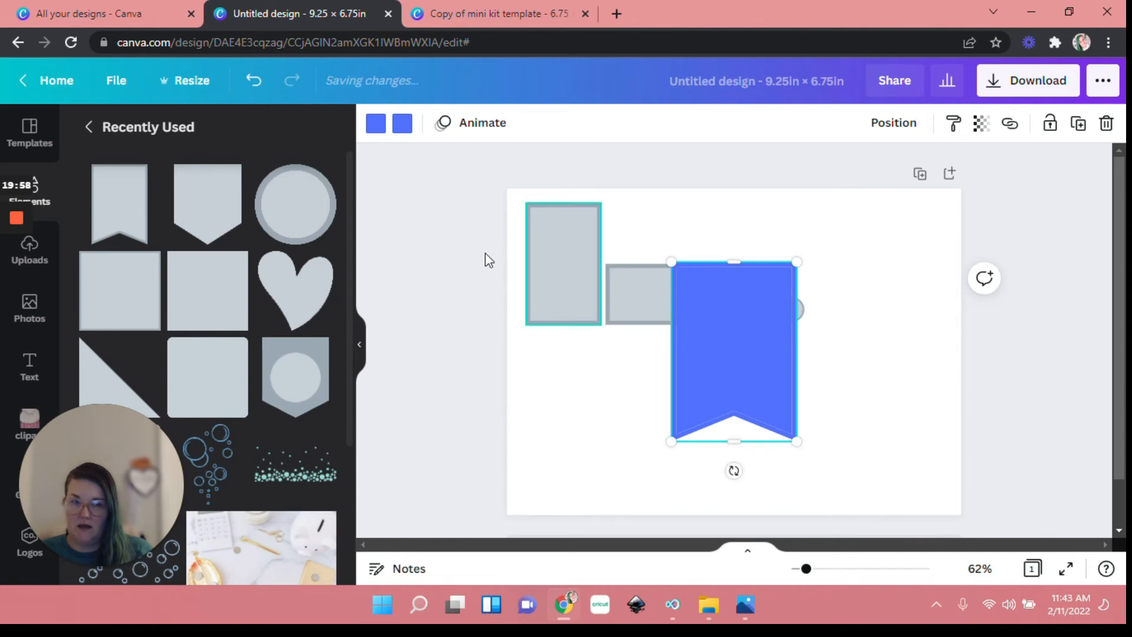
click(1106, 124)
Add the pointed banner with a round centre, colouring its circle white and its body light purple
scroll(158, 330, down, 1)
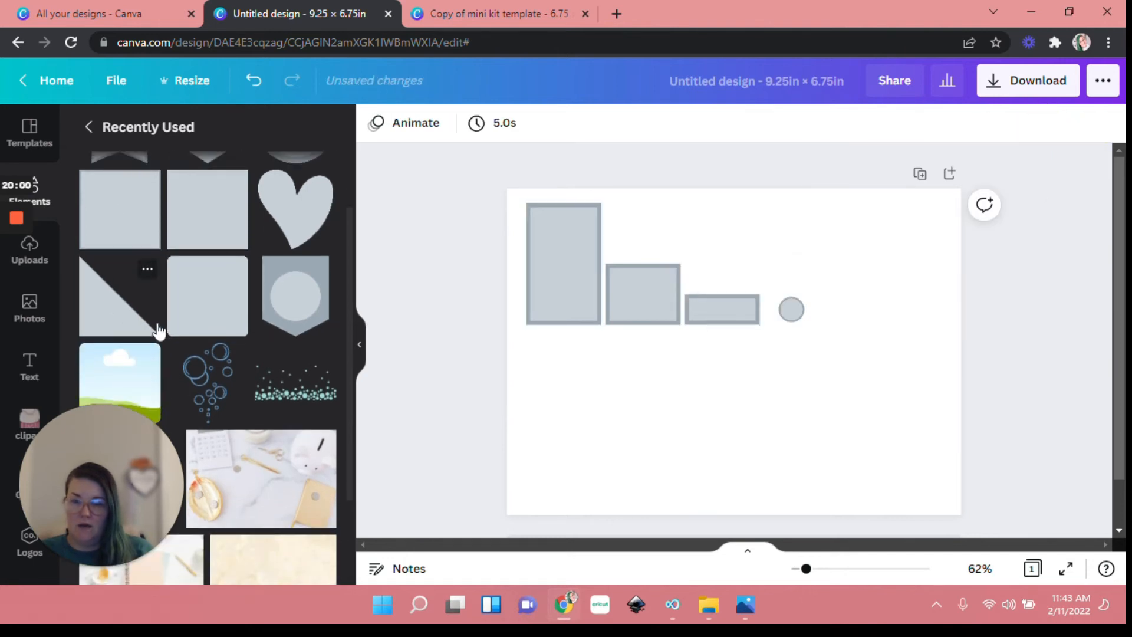
key(ctrl+z)
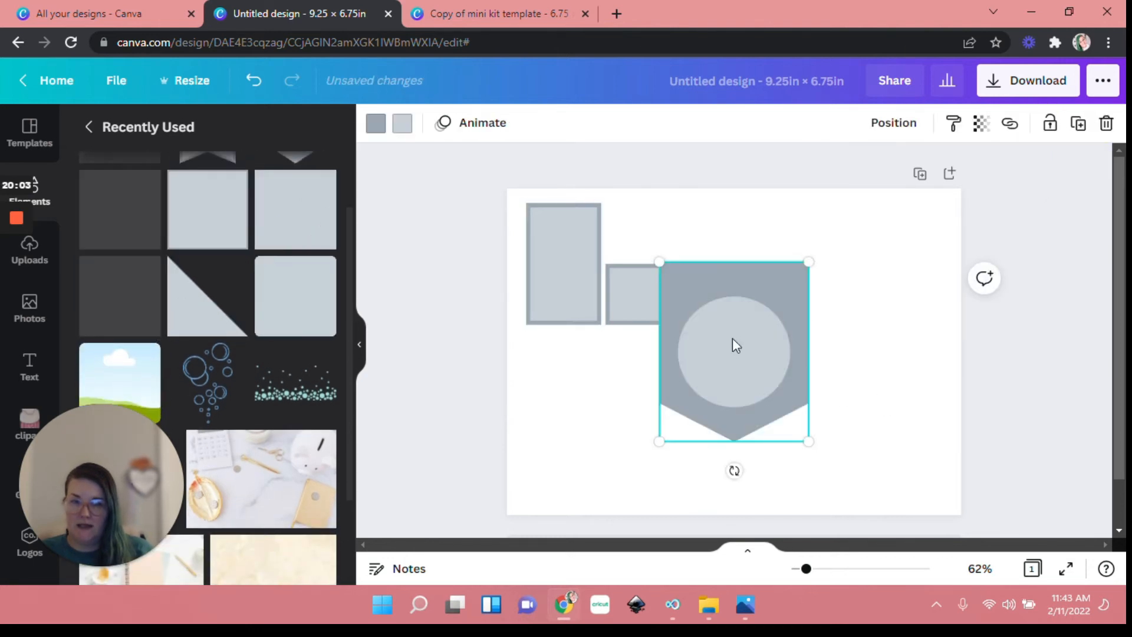
drag(712, 366, 826, 359)
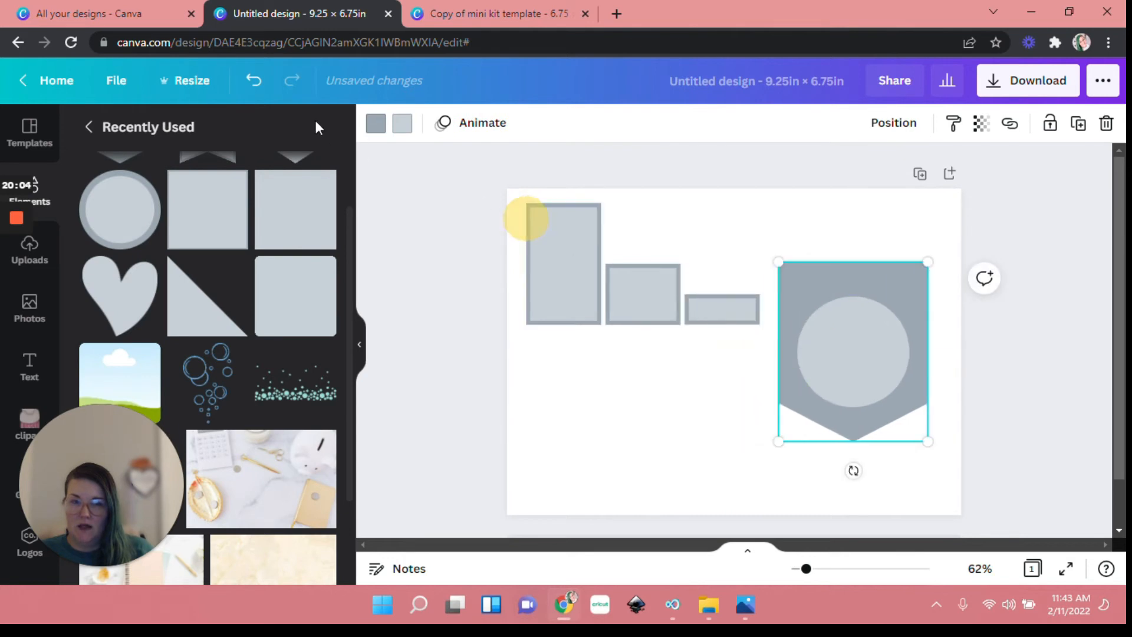
click(402, 123)
click(231, 222)
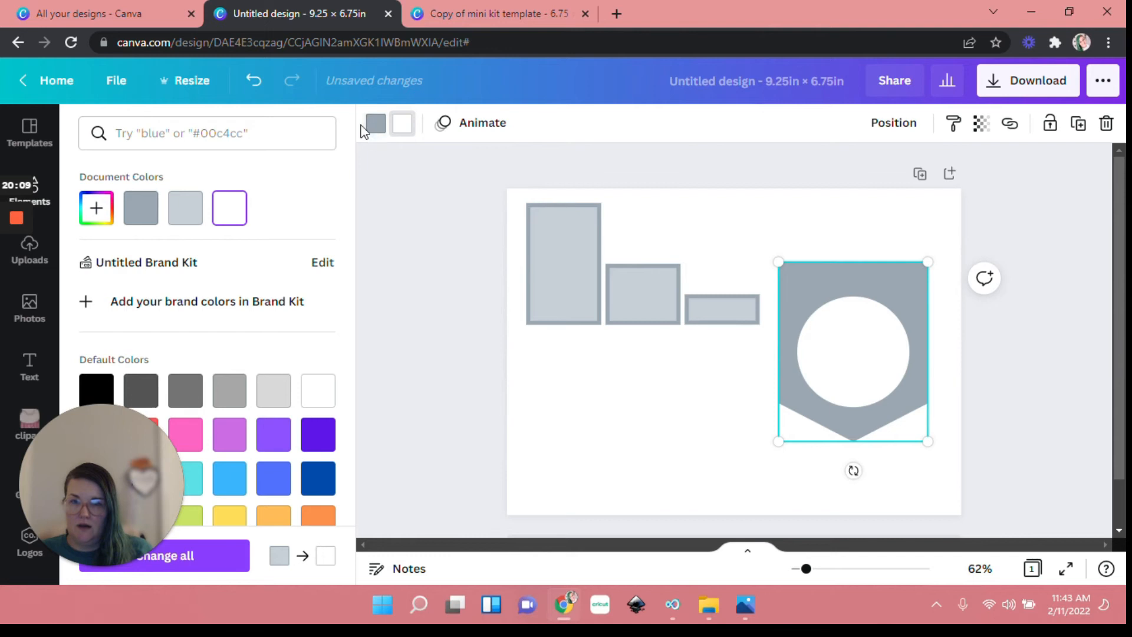
click(375, 124)
click(222, 446)
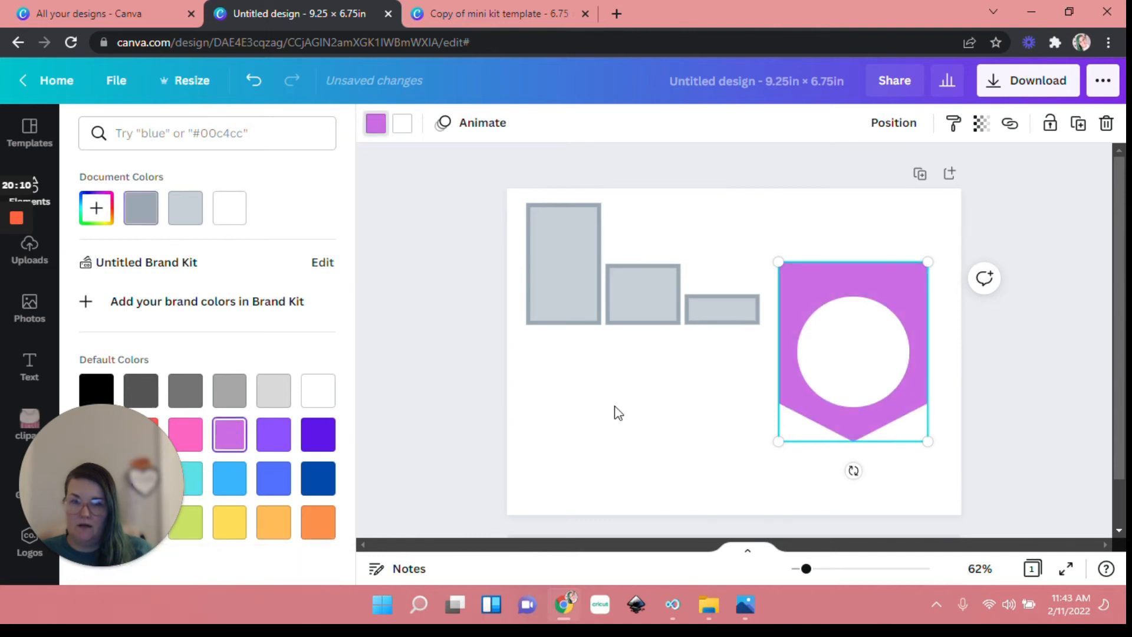
Shrink the purple banner to about the quarter box's height and place it beside the small circle
drag(928, 262, 828, 314)
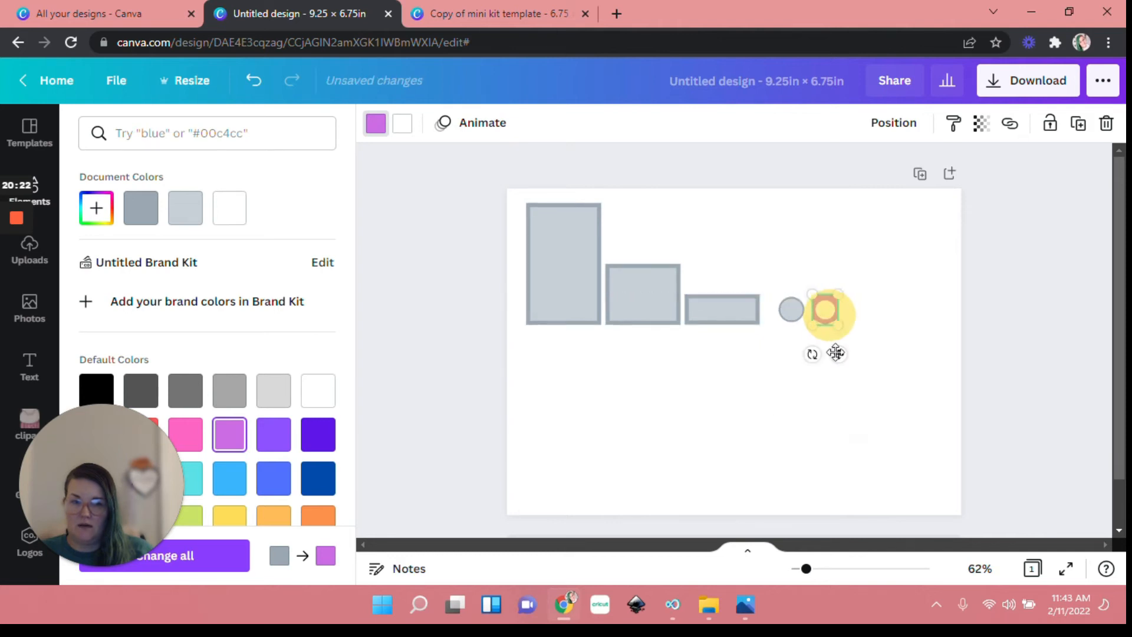
click(577, 431)
Add a plain purple square, shrink it, and place it below the tall box with their left edges aligned
scroll(198, 338, up, 2)
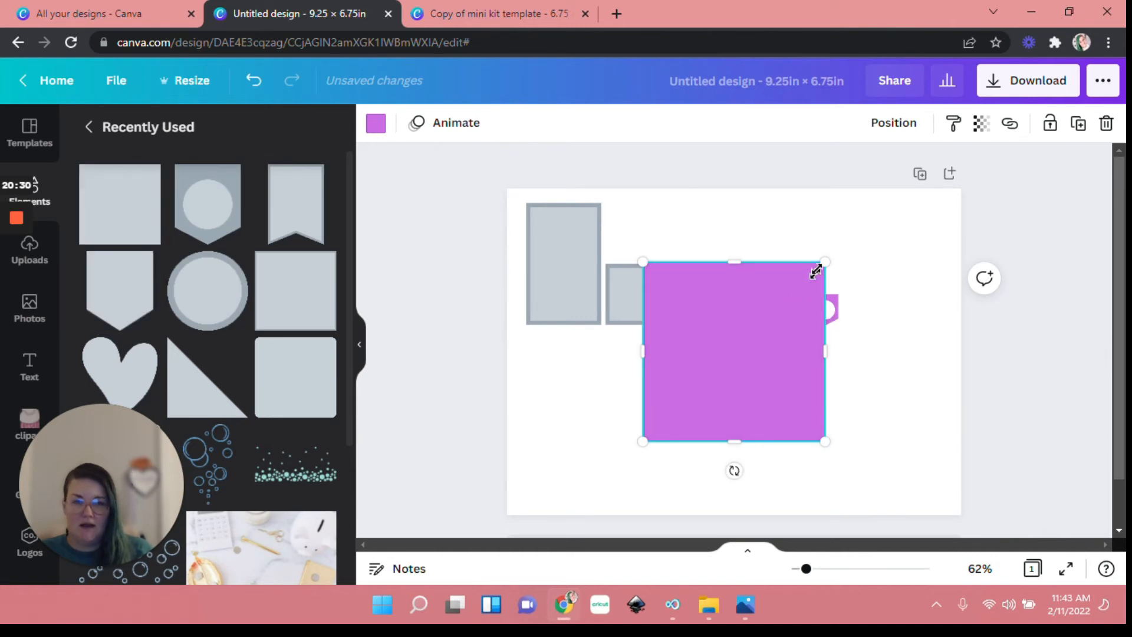
drag(823, 261, 734, 330)
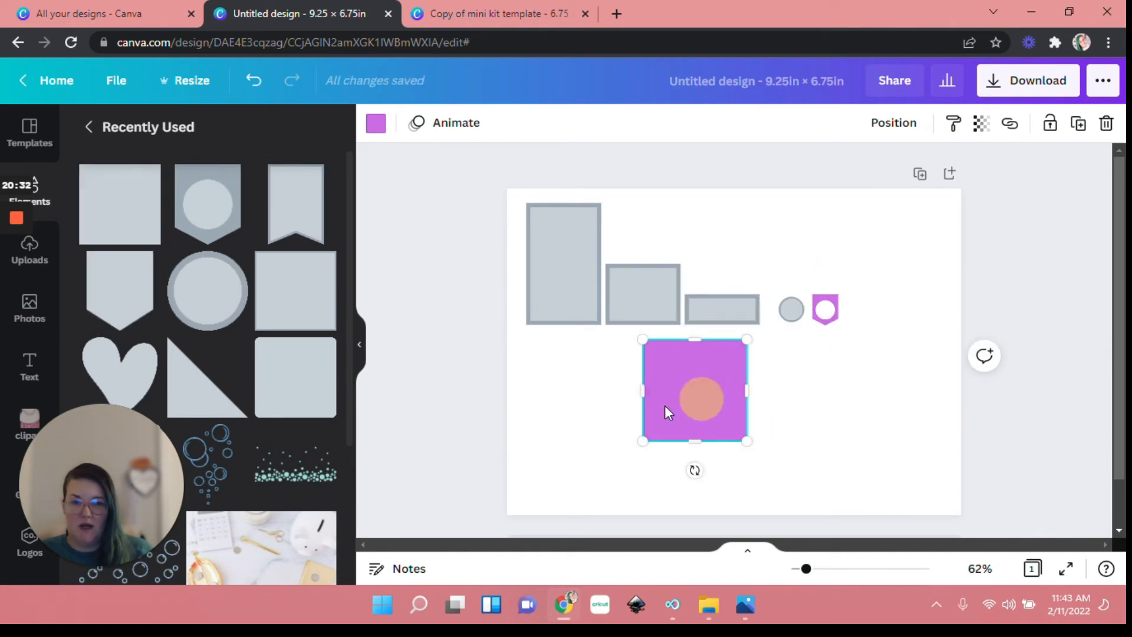
drag(665, 407, 581, 419)
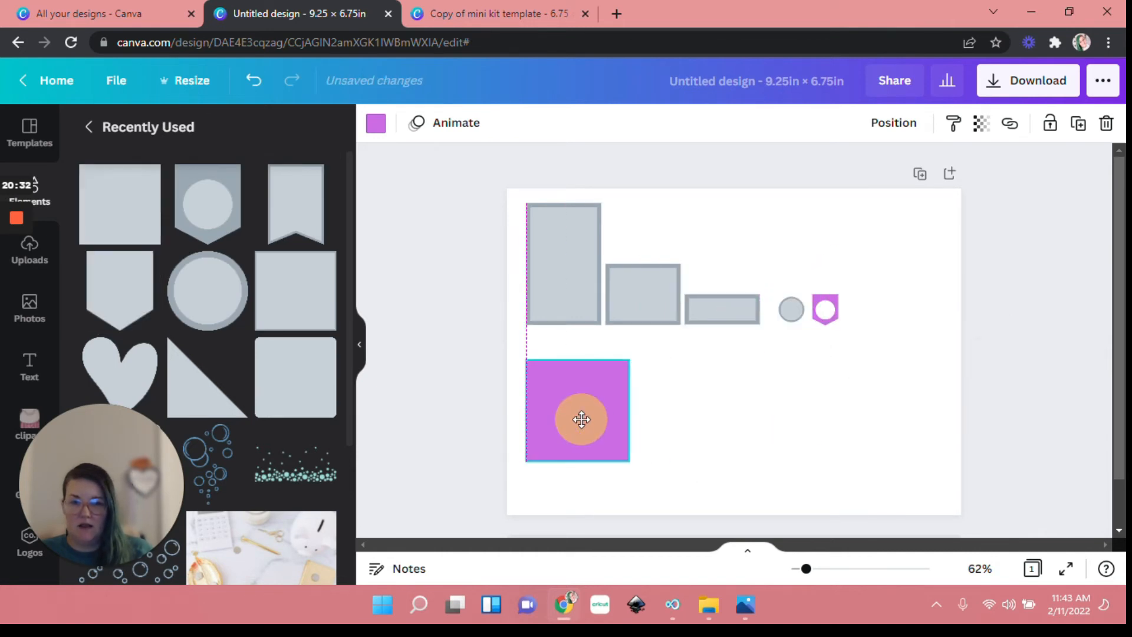
Add a right triangle, shrink it to about half the square's height, and place it against the square's lower right side with a slight overlap
click(199, 399)
drag(825, 262, 726, 358)
drag(681, 412, 667, 436)
drag(712, 380, 695, 415)
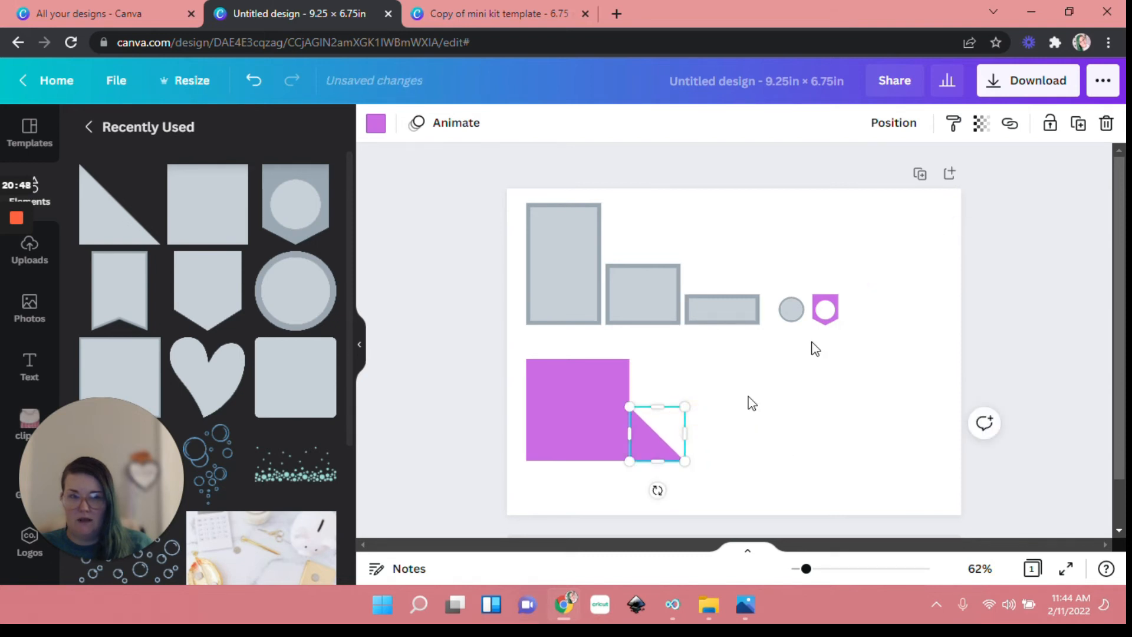
drag(632, 435, 654, 446)
click(738, 450)
click(826, 435)
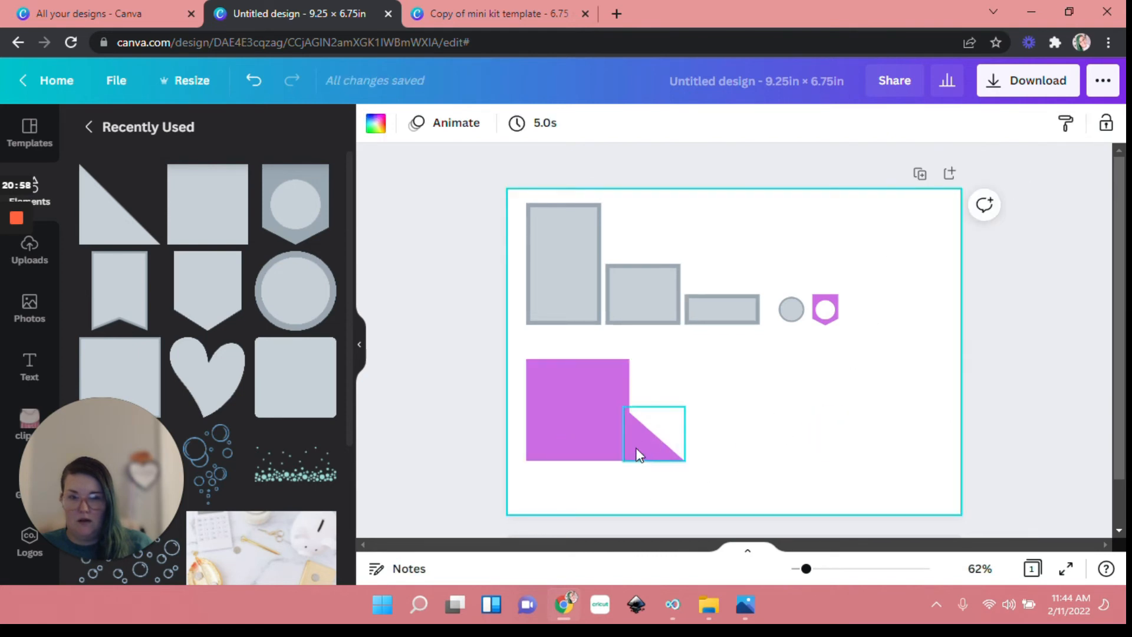
Move the triangle slightly left so that it overlaps the square more
click(828, 570)
scroll(724, 444, down, 3)
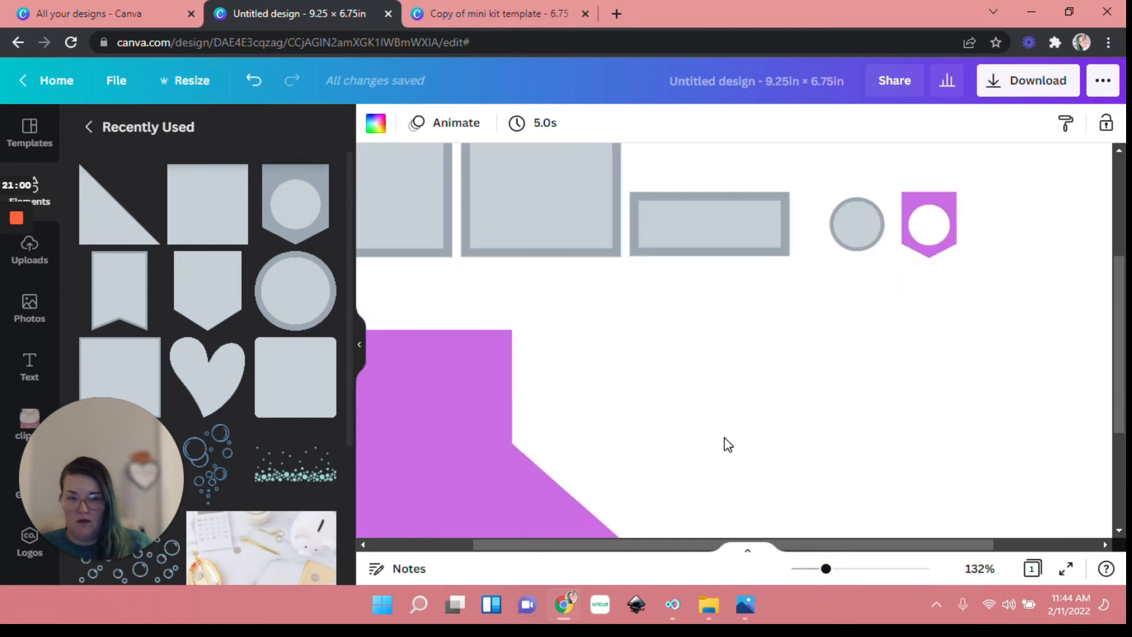
drag(801, 546, 723, 547)
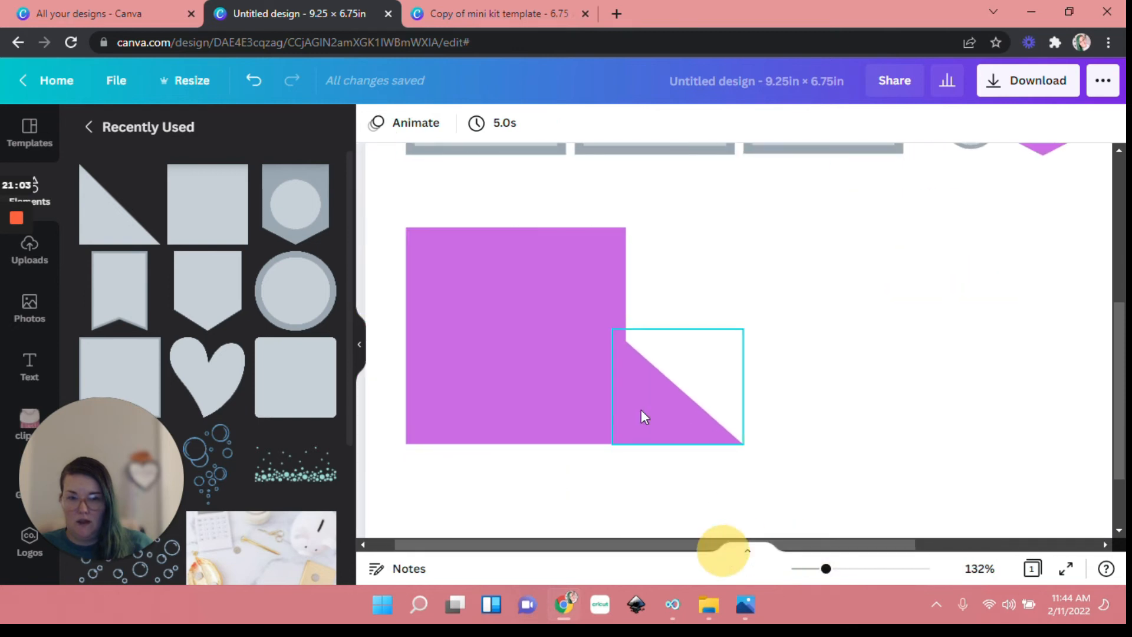
click(643, 410)
drag(649, 411, 643, 411)
click(835, 435)
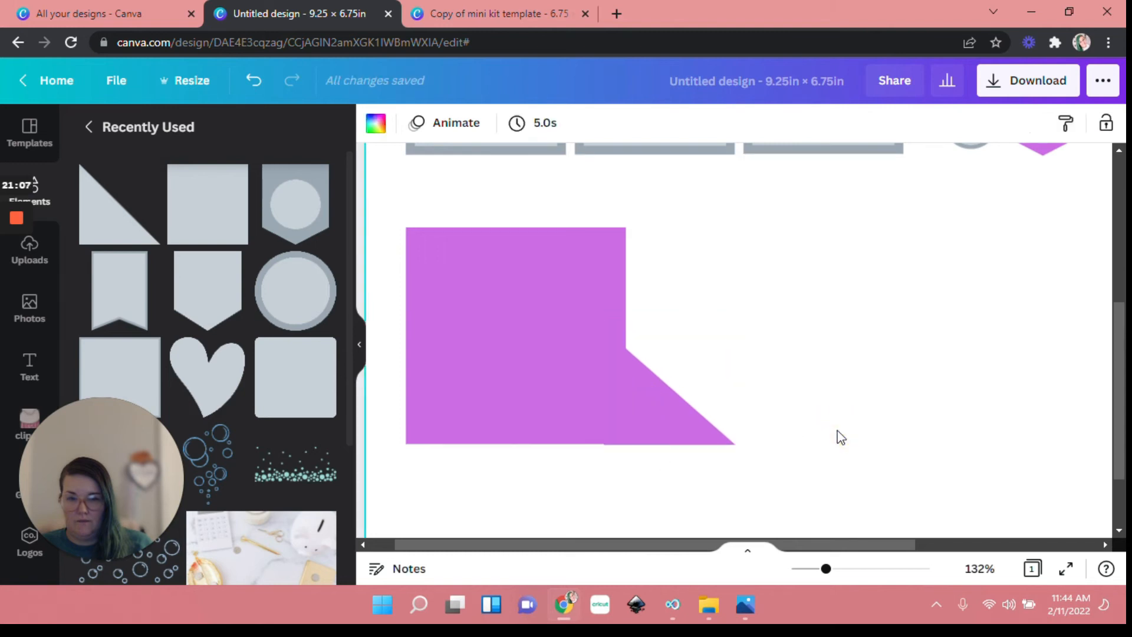
Fine-tune the triangle's bottom edge to line up with the square's, sizing it about 1.3 × 1.1 in
click(656, 430)
drag(668, 446, 669, 447)
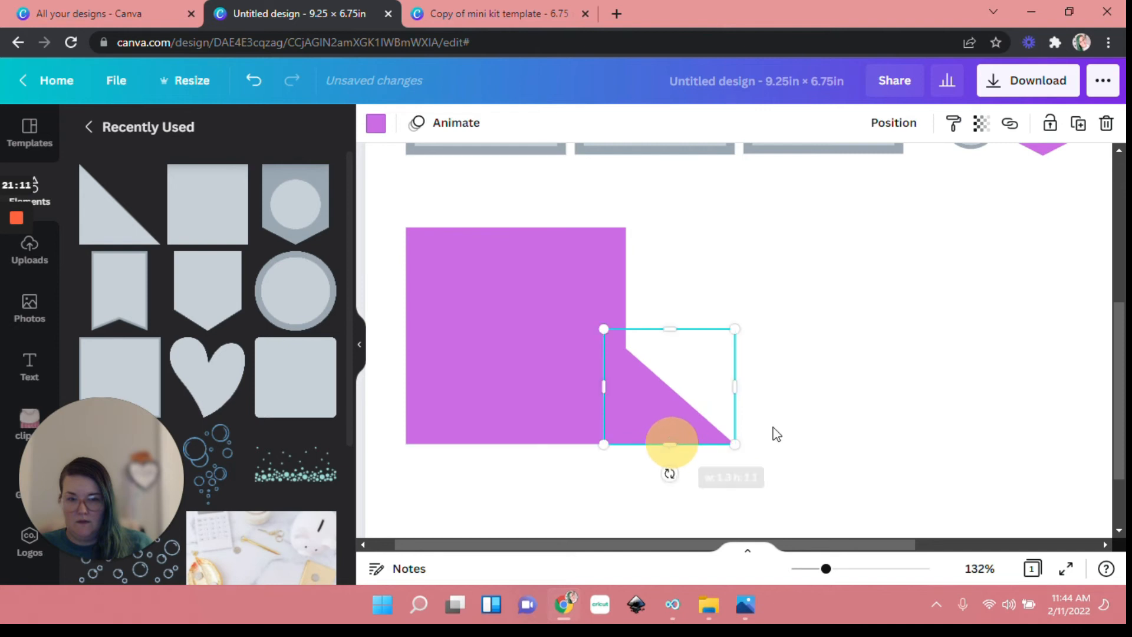
click(827, 425)
drag(656, 397, 661, 446)
click(839, 418)
click(682, 421)
click(805, 429)
click(663, 445)
Check the triangle's bottom alignment up close and enlarge it slightly from its upper right corner
drag(826, 568, 854, 567)
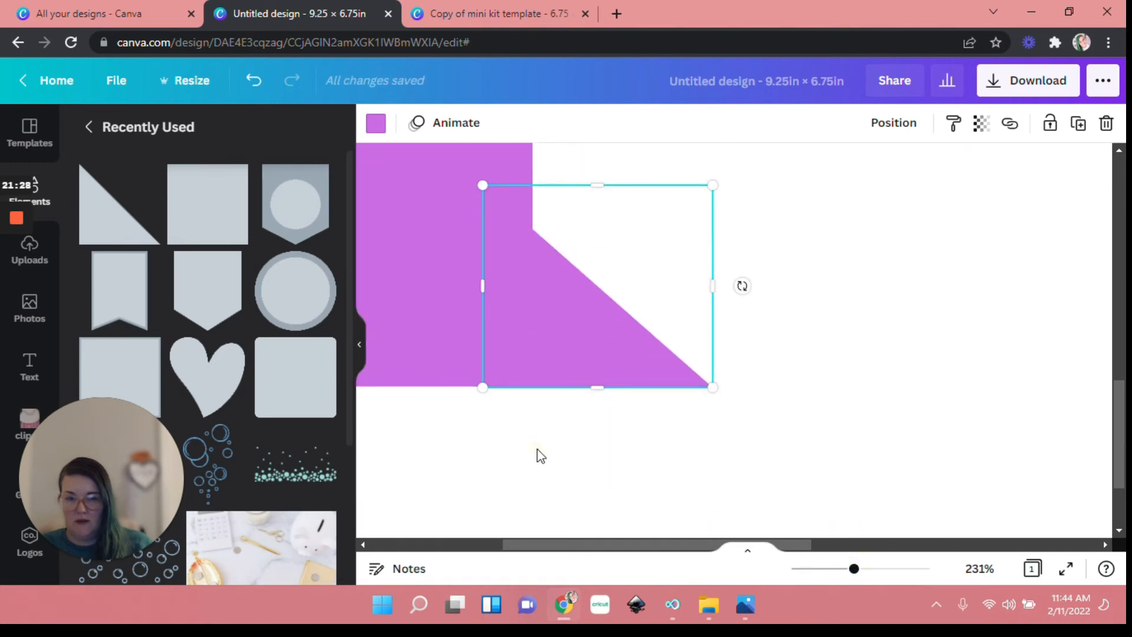
click(540, 456)
click(540, 343)
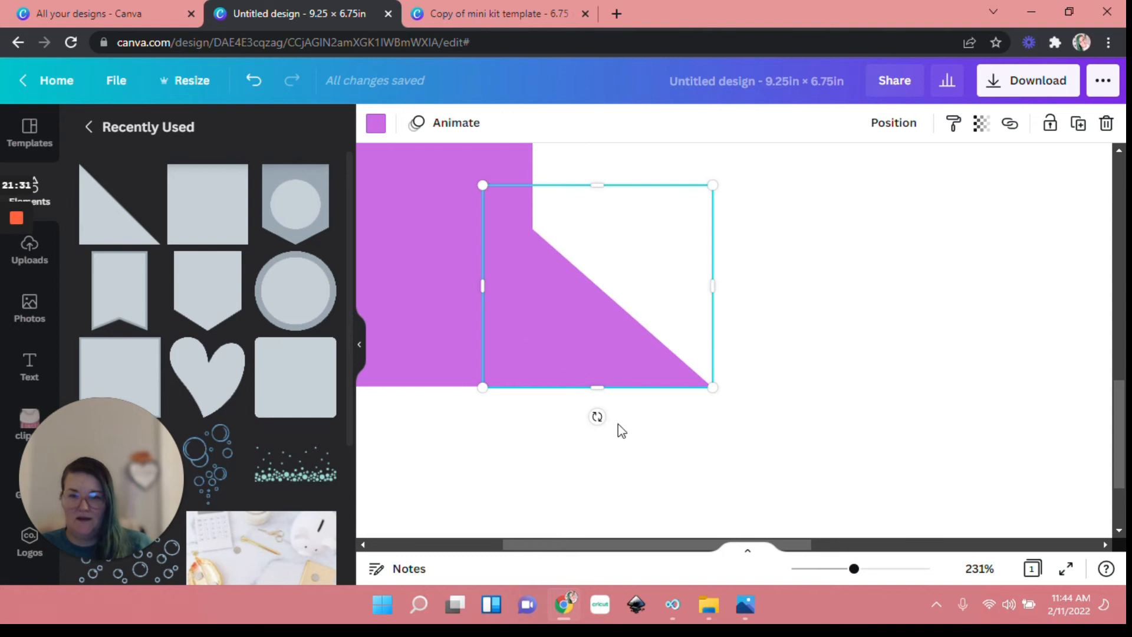
click(824, 326)
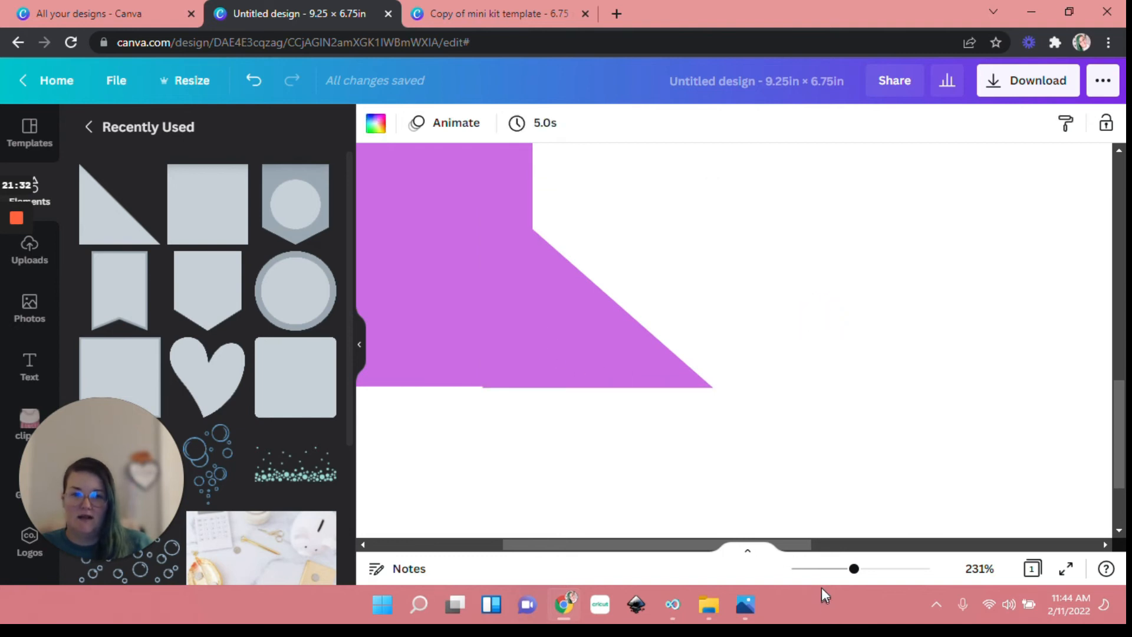
click(821, 569)
scroll(855, 483, up, 3)
click(644, 467)
drag(728, 426, 743, 399)
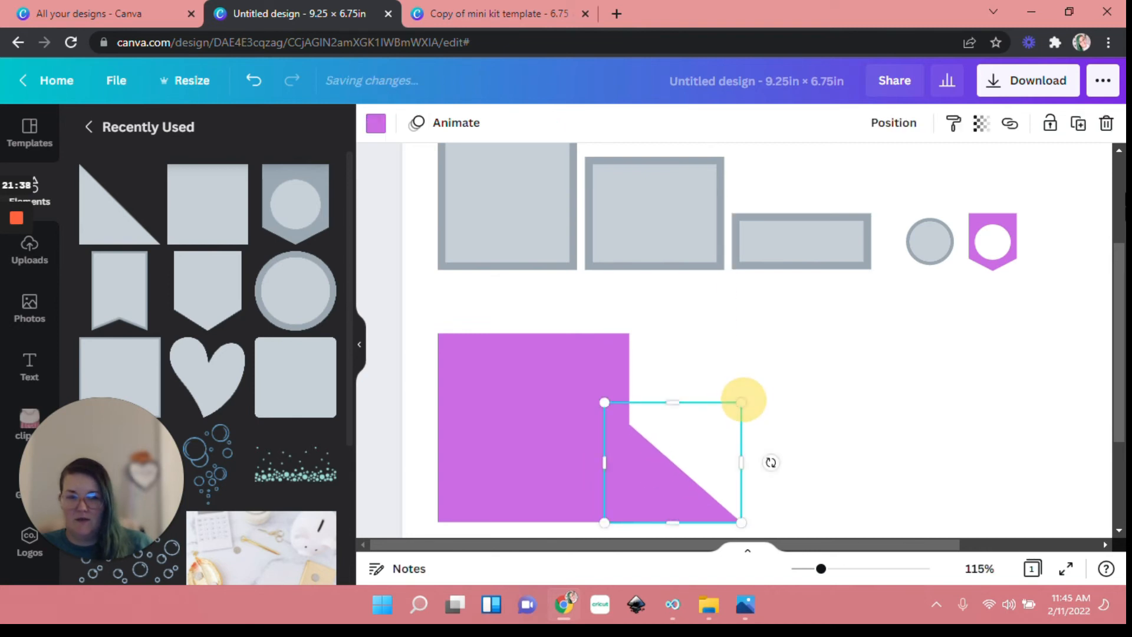
Duplicate the triangle, rotate the copy, and place it at the square's upper right to form a swallowtail flag
click(1078, 123)
drag(789, 482, 697, 546)
drag(672, 463, 656, 382)
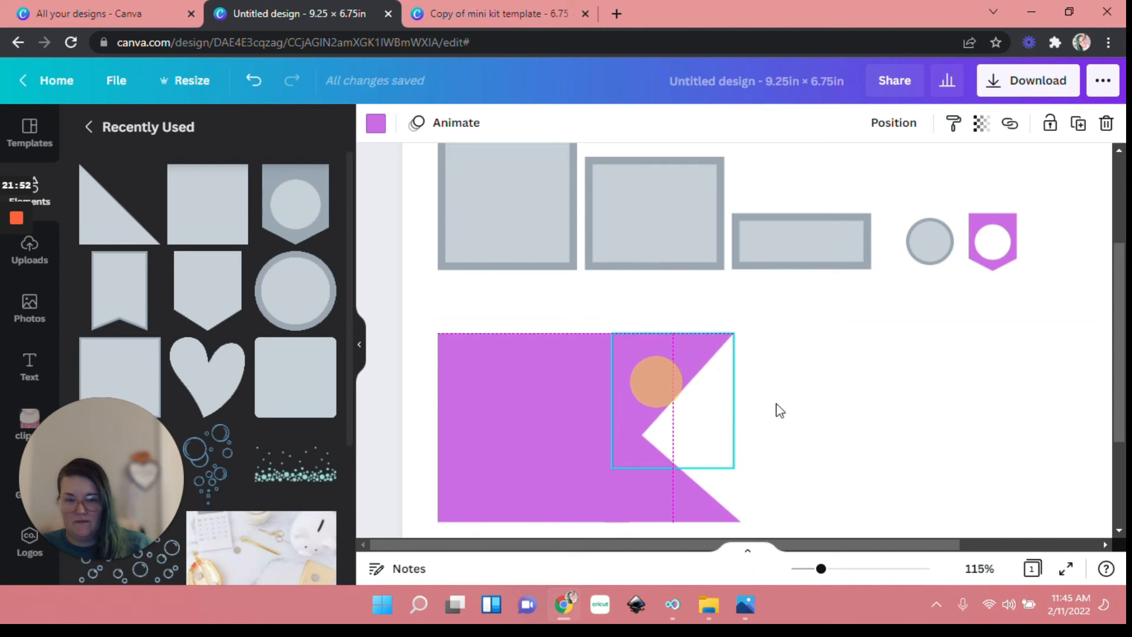
click(871, 425)
Select the purple square with both triangles and group them into one flag
scroll(871, 424, down, 2)
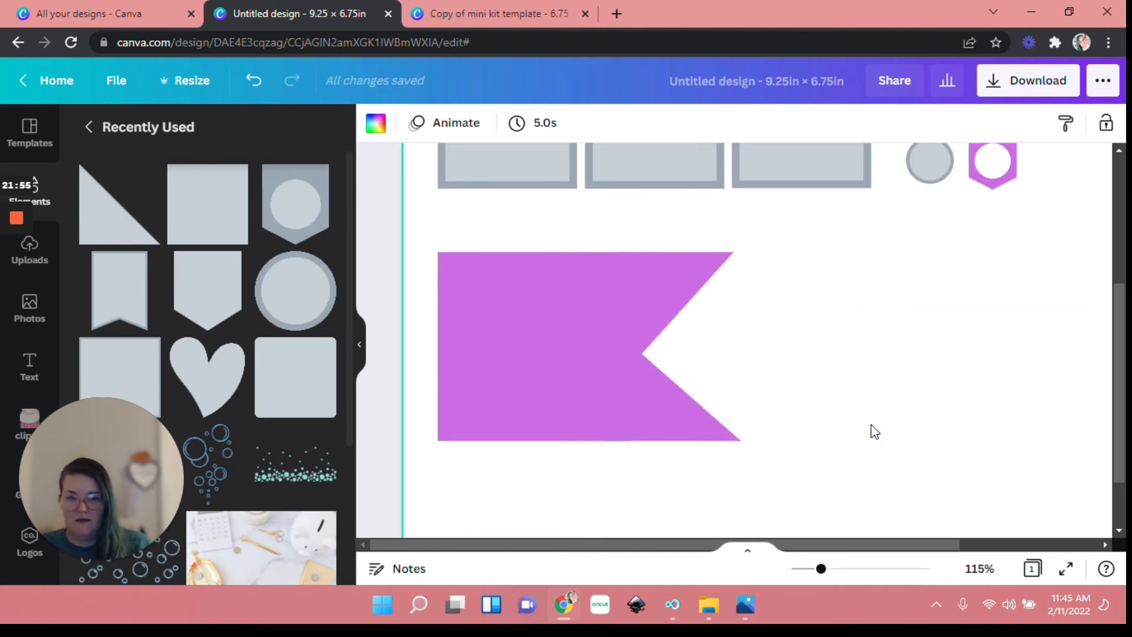
scroll(871, 424, up, 1)
scroll(872, 424, down, 1)
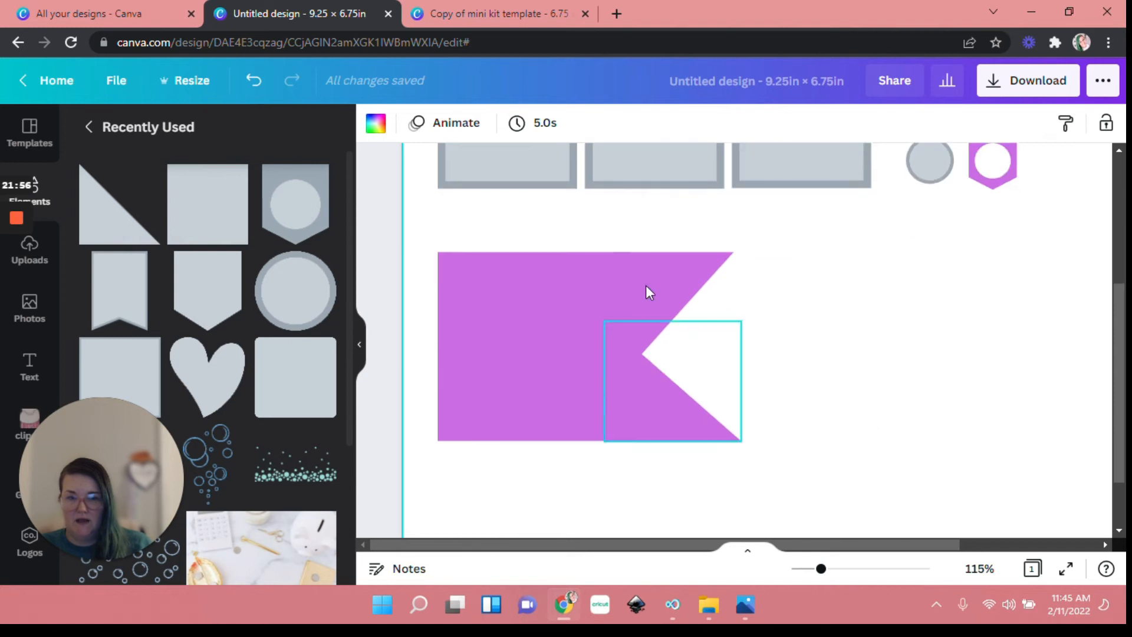
drag(479, 236, 843, 445)
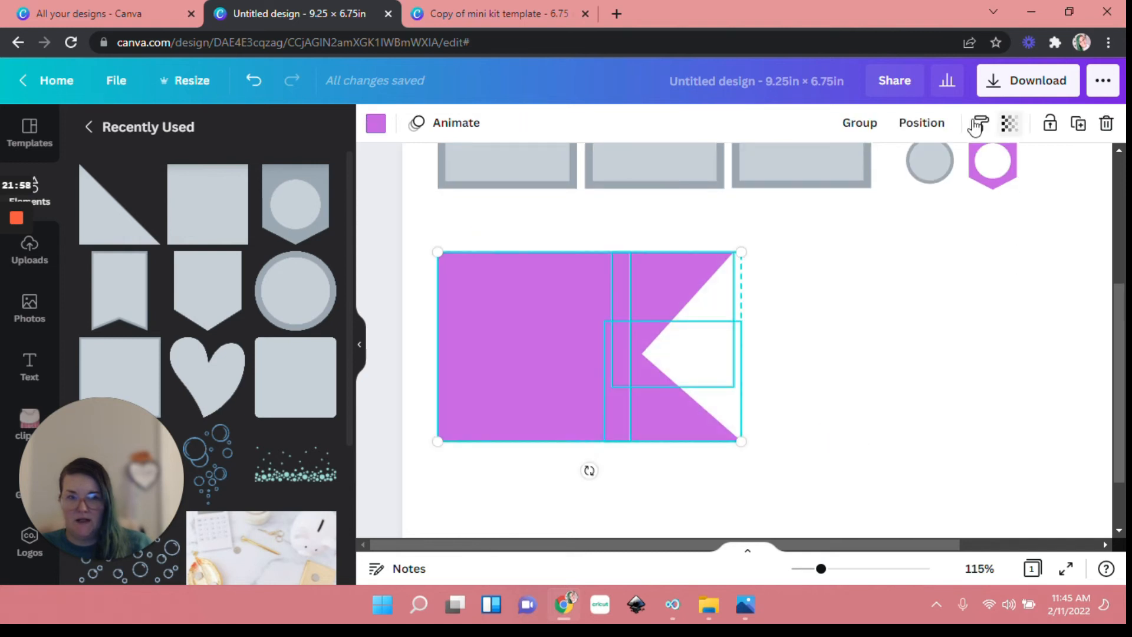
click(858, 122)
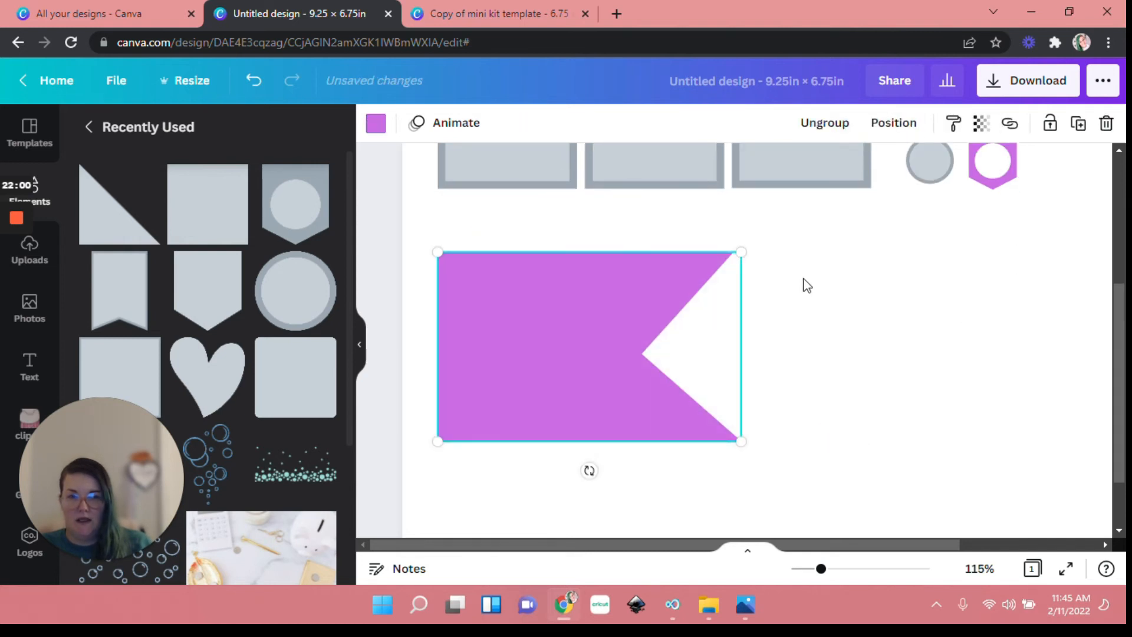
Examine the grouped flag by selecting its square and each triangle individually
click(819, 285)
click(510, 380)
click(820, 375)
double_click(589, 323)
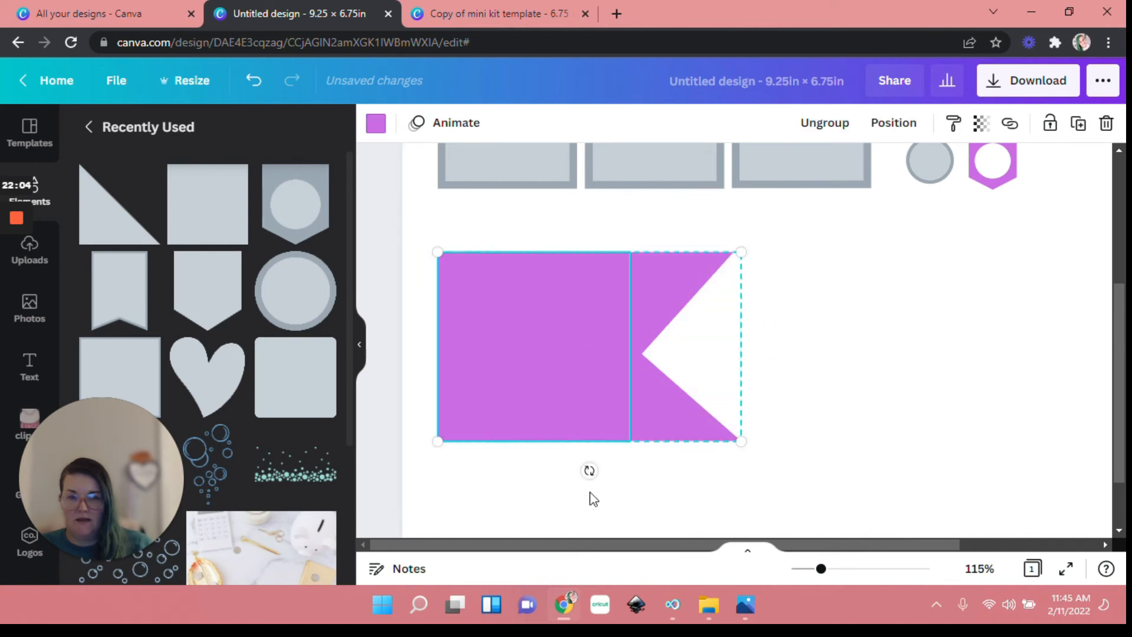
click(531, 323)
click(690, 380)
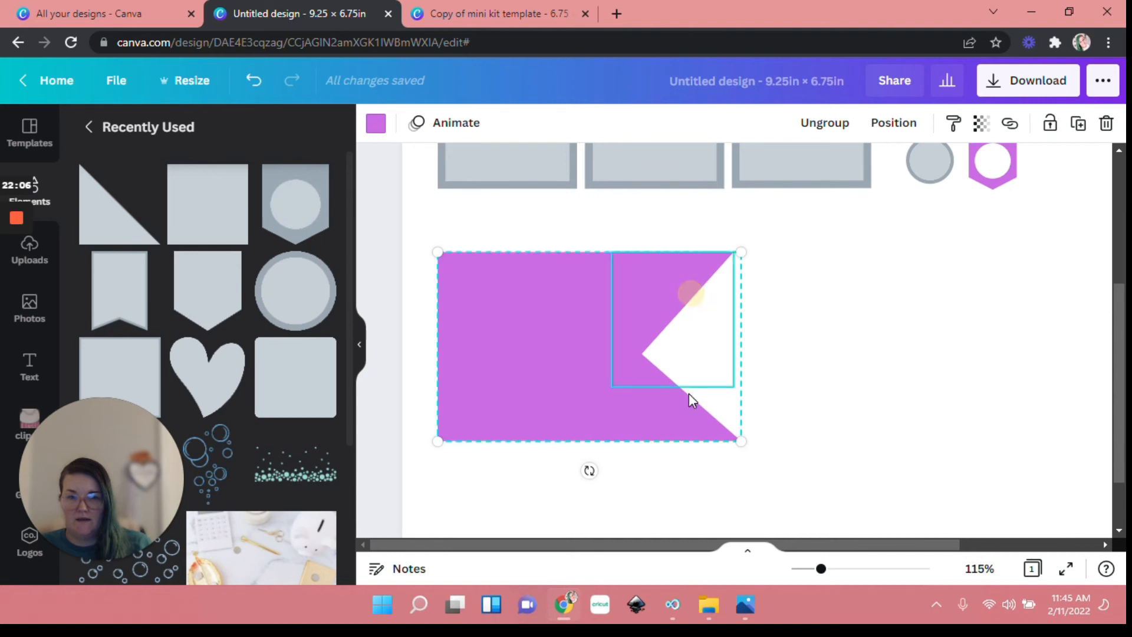
click(684, 406)
click(543, 371)
click(675, 301)
click(701, 419)
click(859, 290)
click(809, 267)
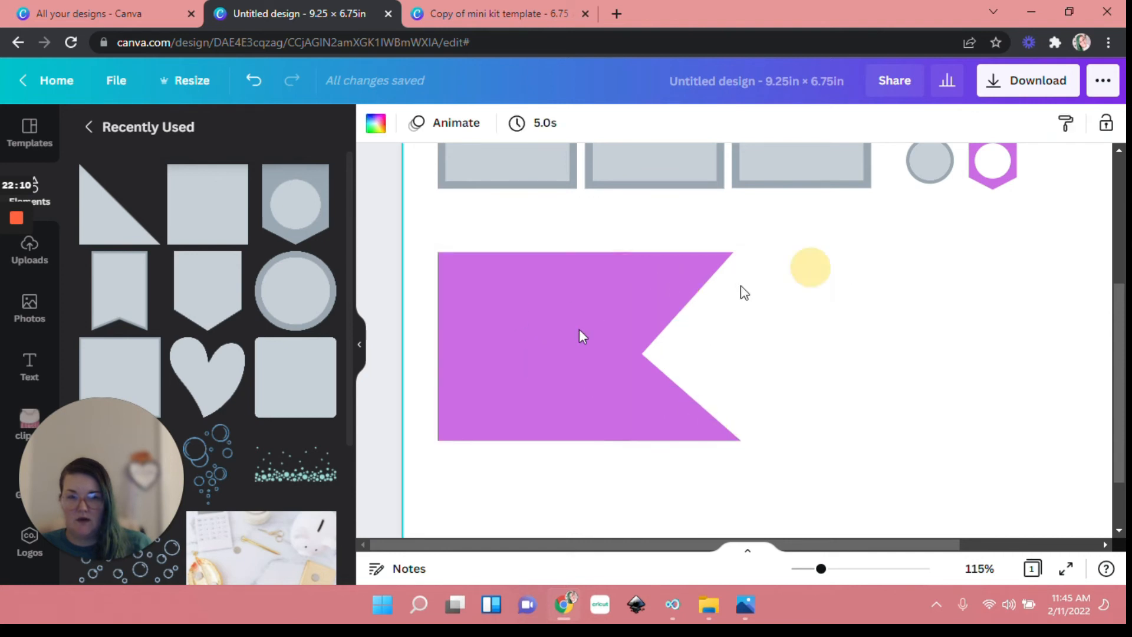
Recolor the whole grouped swallowtail flag from purple to medium gray
click(448, 380)
click(375, 122)
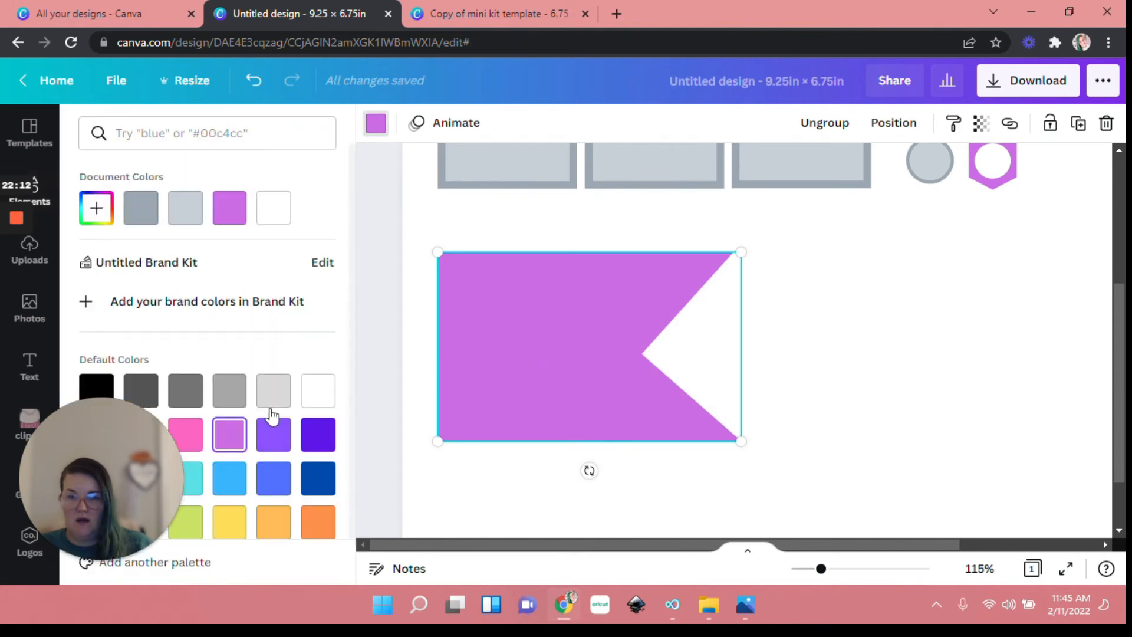
click(228, 389)
click(947, 407)
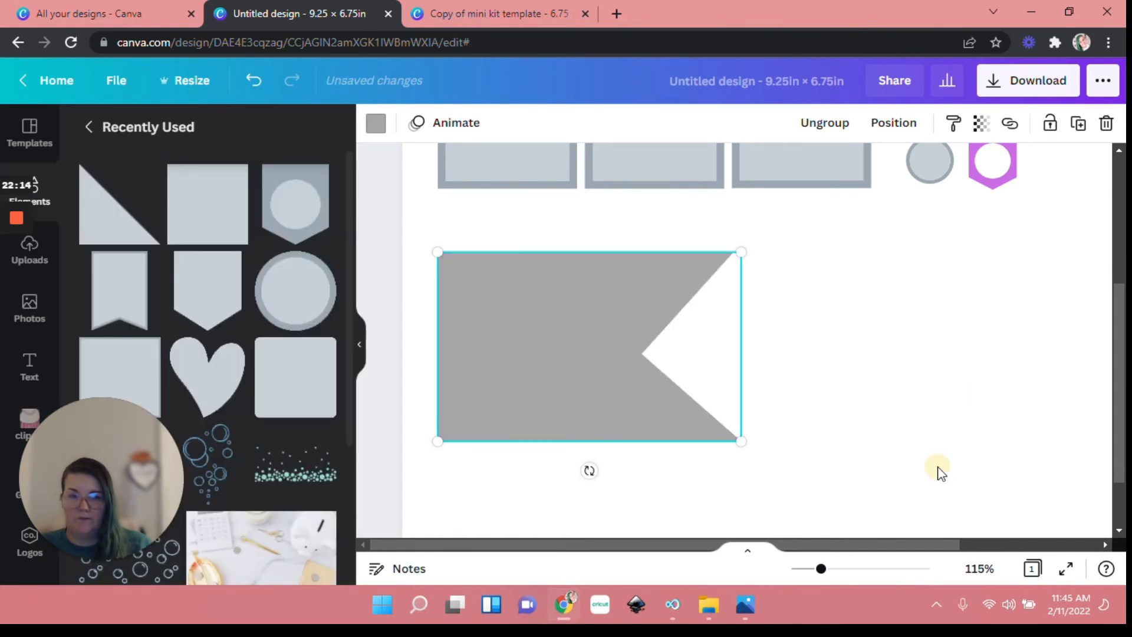
click(939, 470)
click(666, 303)
click(666, 303)
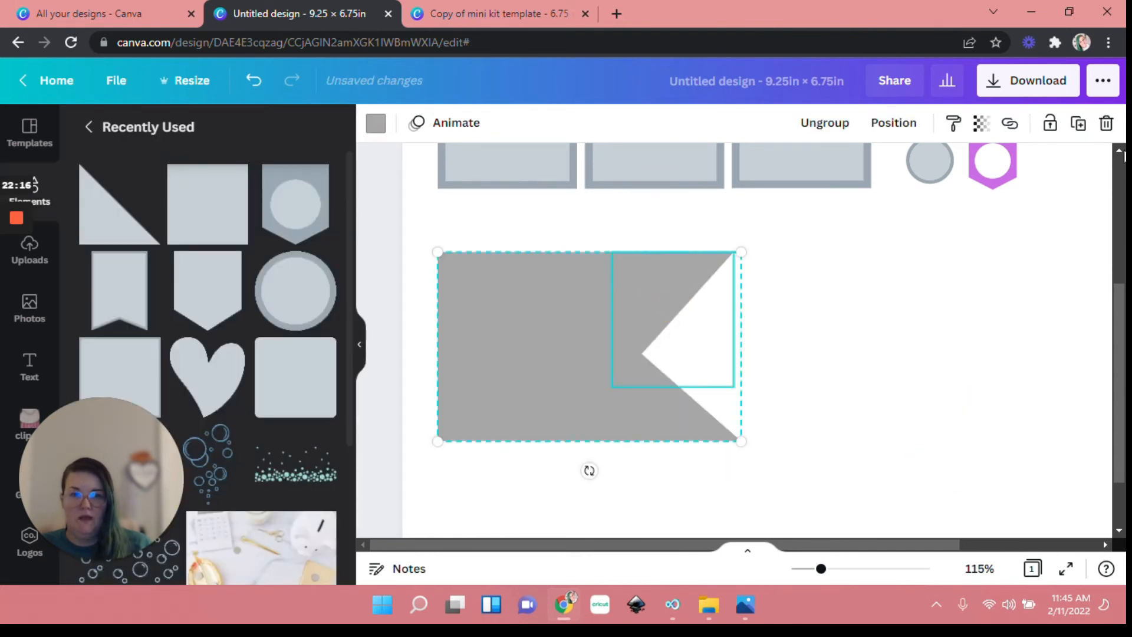
click(932, 248)
Duplicate the gray flag beside the original and delete the entire duplicate group
drag(810, 245, 565, 438)
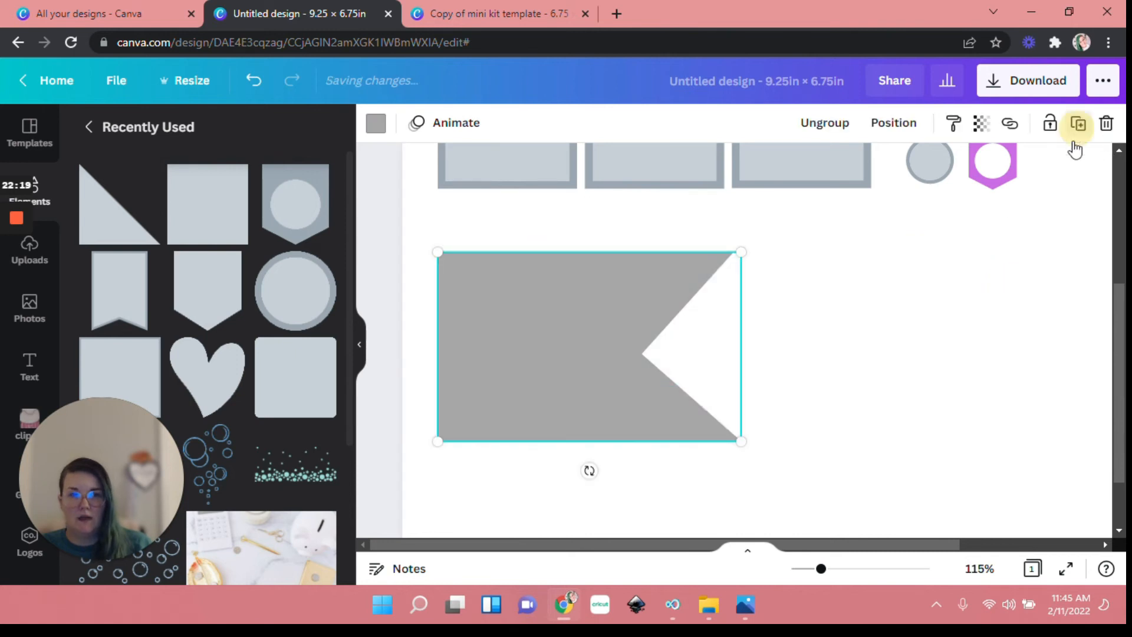
click(1077, 124)
drag(624, 380, 937, 323)
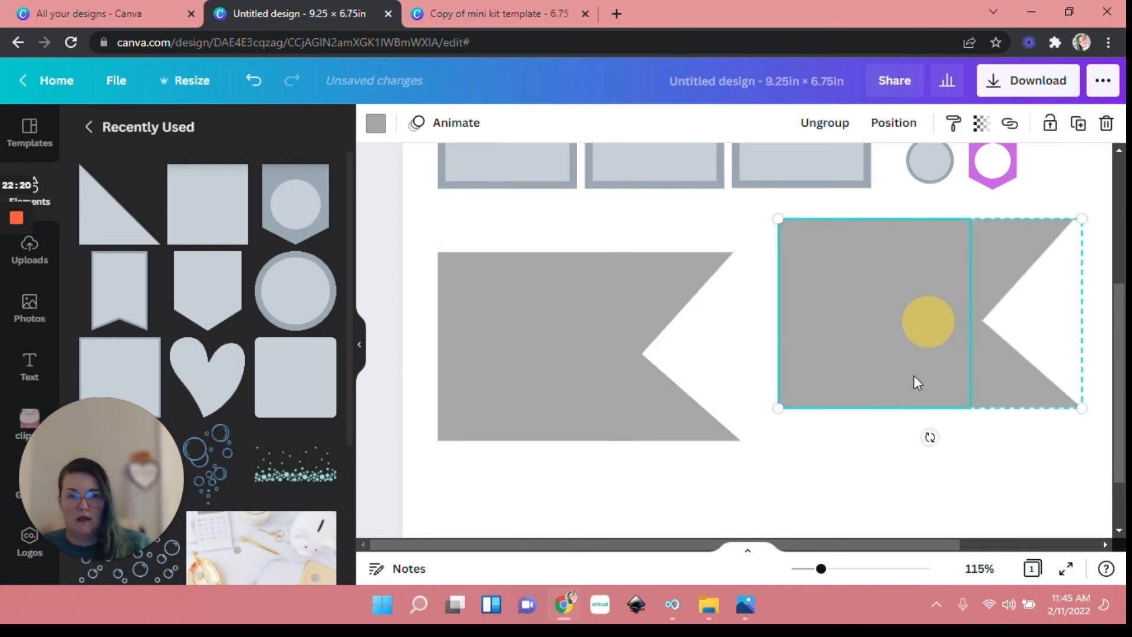
click(949, 439)
click(864, 349)
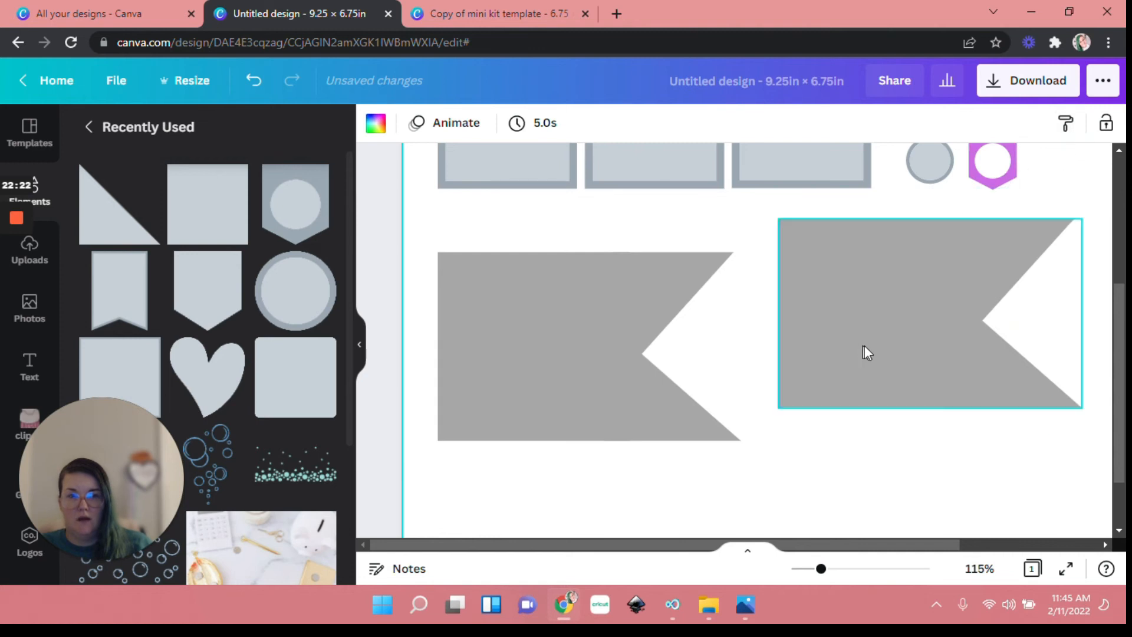
click(864, 349)
click(1106, 123)
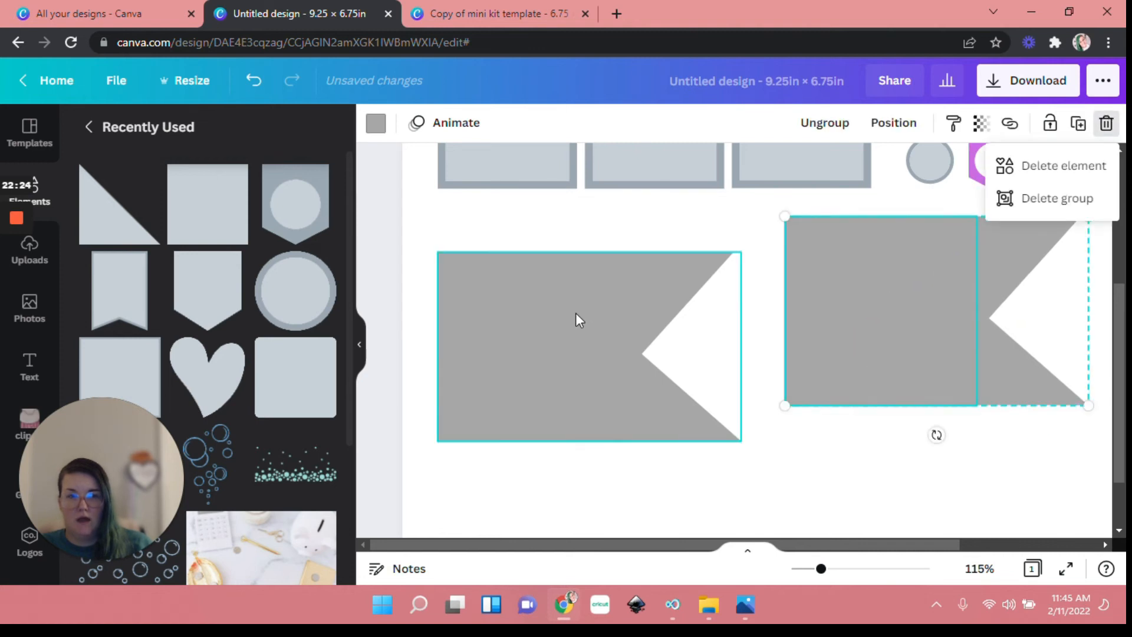
click(1025, 199)
double_click(652, 321)
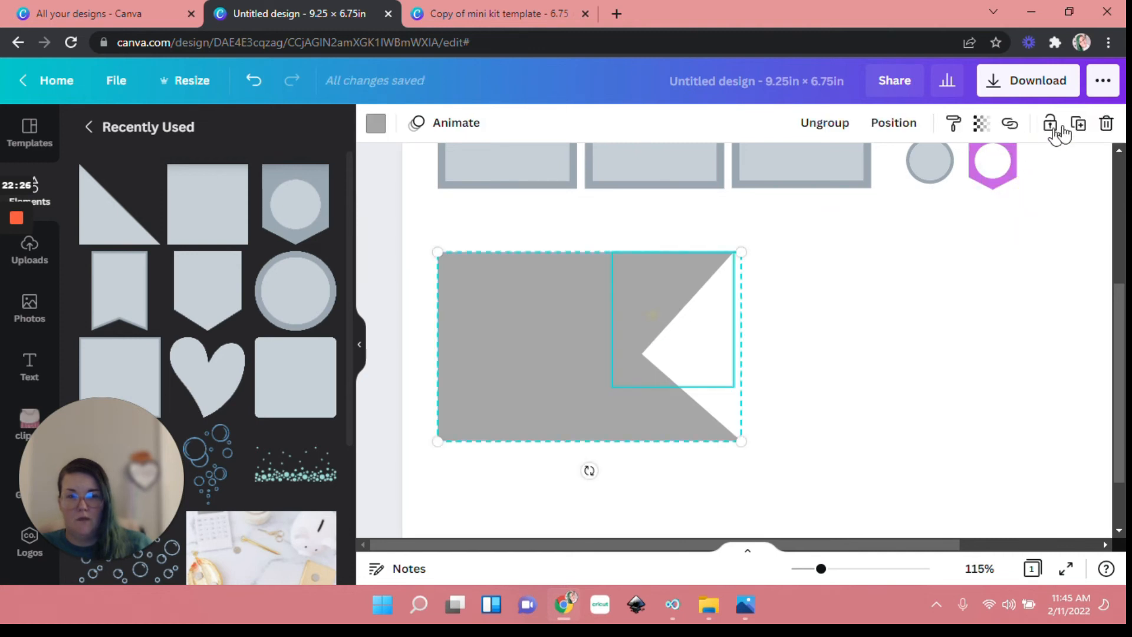
click(1106, 123)
Add a rounded square, resize it into a narrow upright rectangle, and place it to the right of the flag
scroll(246, 339, down, 2)
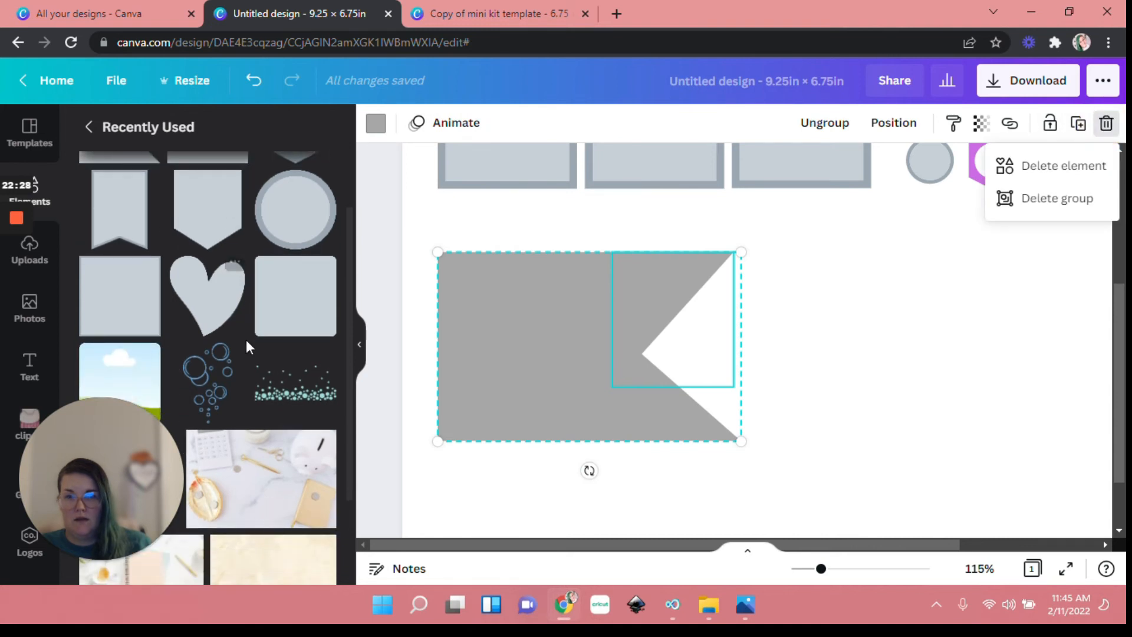
click(316, 307)
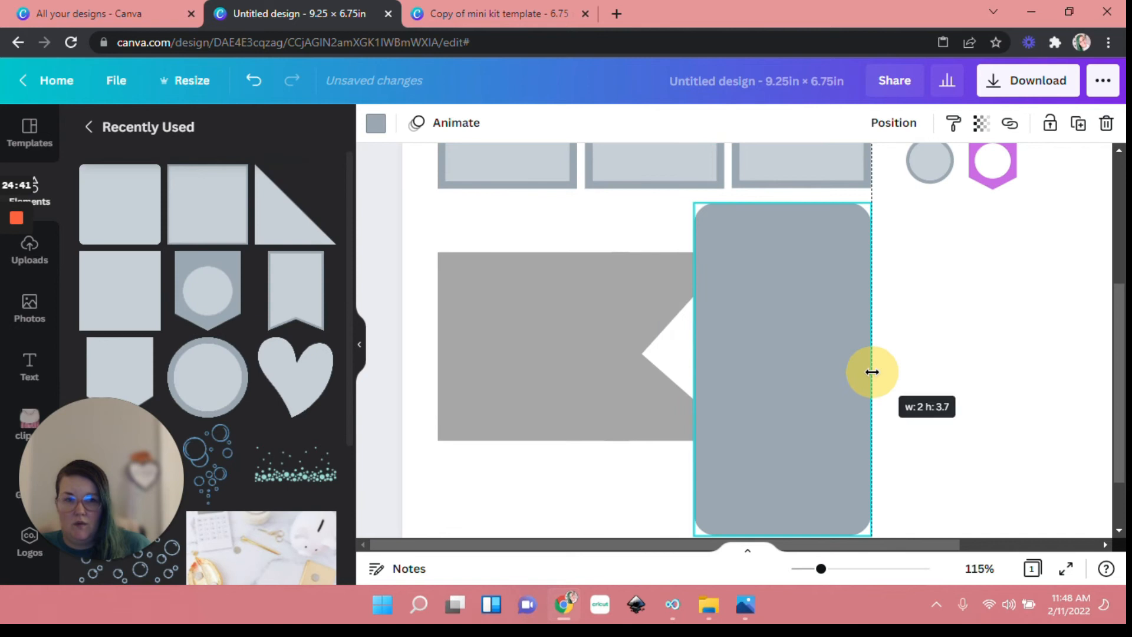
drag(871, 372, 839, 373)
scroll(813, 500, down, 2)
drag(770, 453, 858, 329)
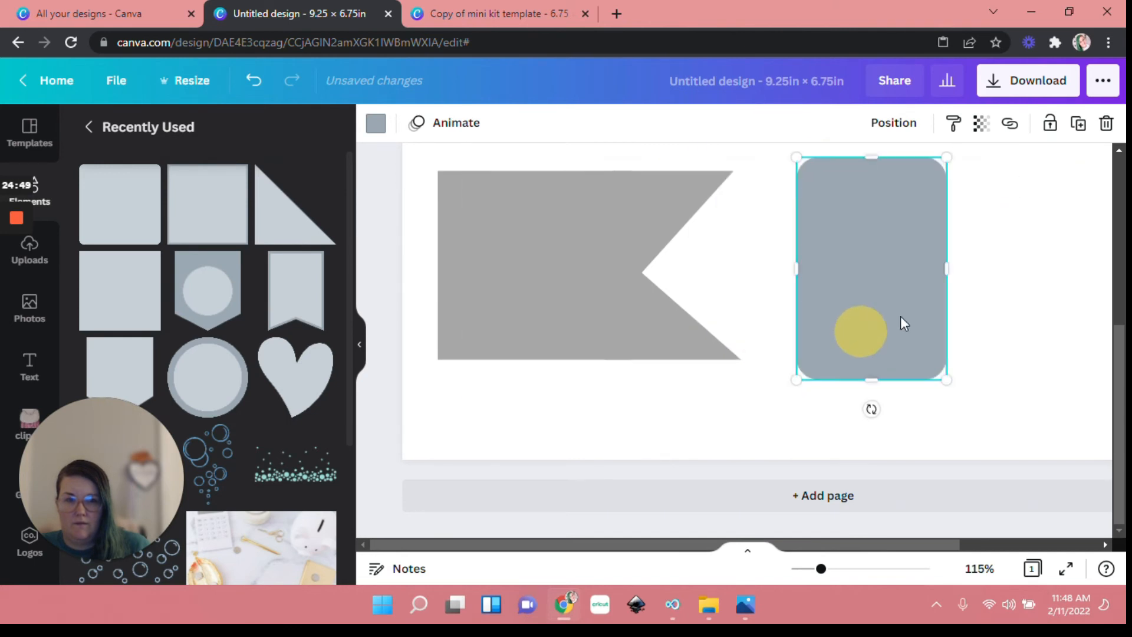
drag(950, 265, 904, 291)
click(993, 256)
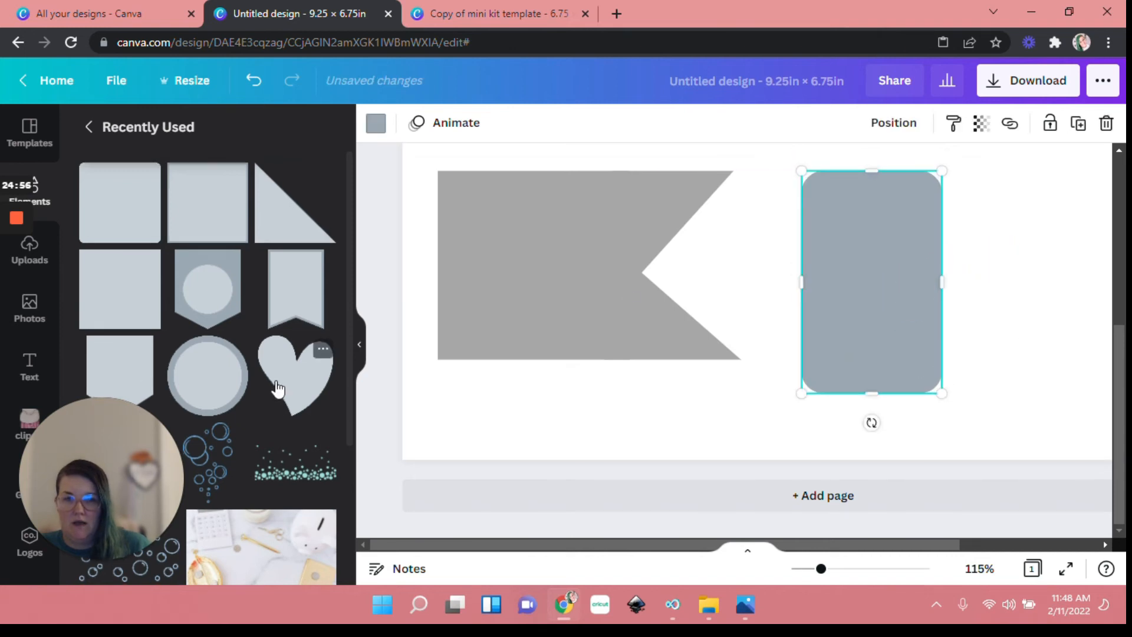
Open the full Lines & Shapes collection and browse down to the heart shapes
scroll(275, 380, down, 10)
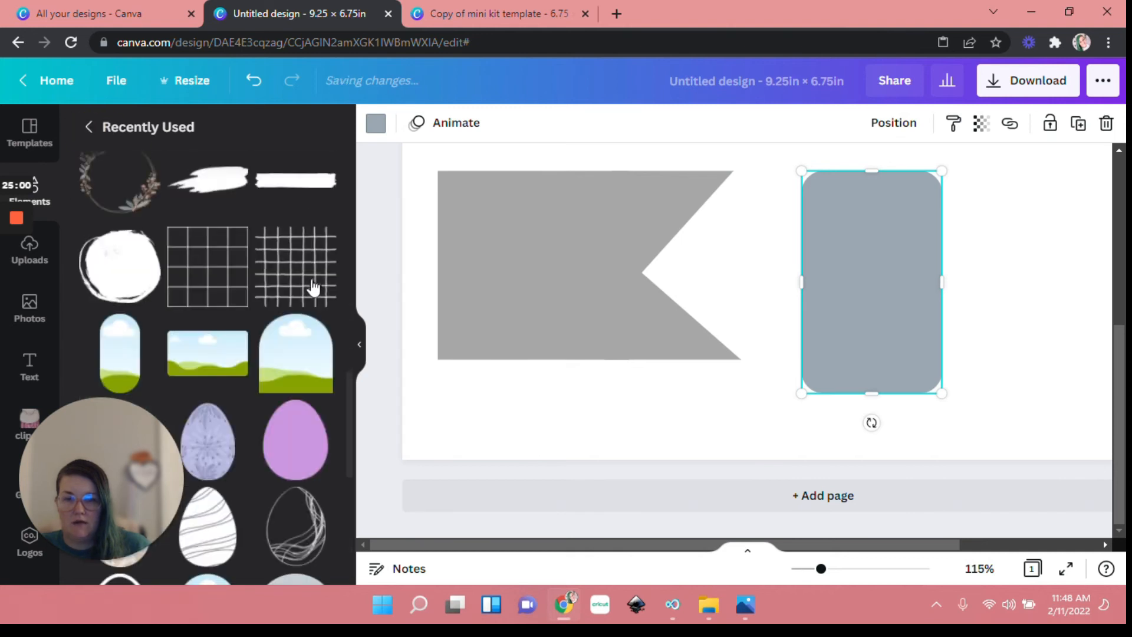
click(89, 127)
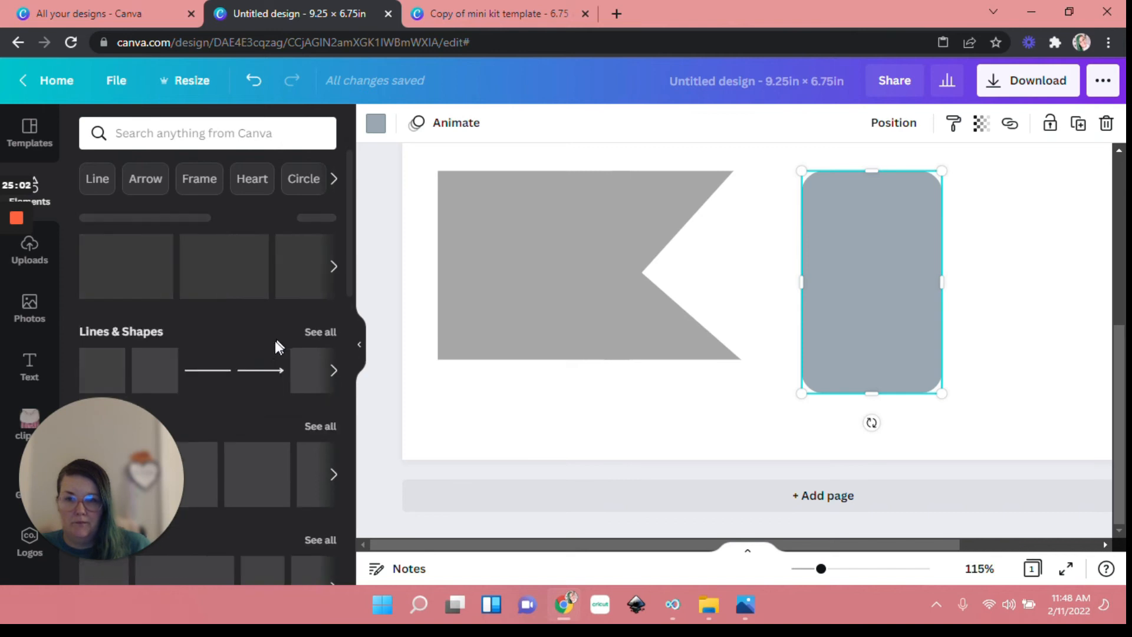
click(141, 330)
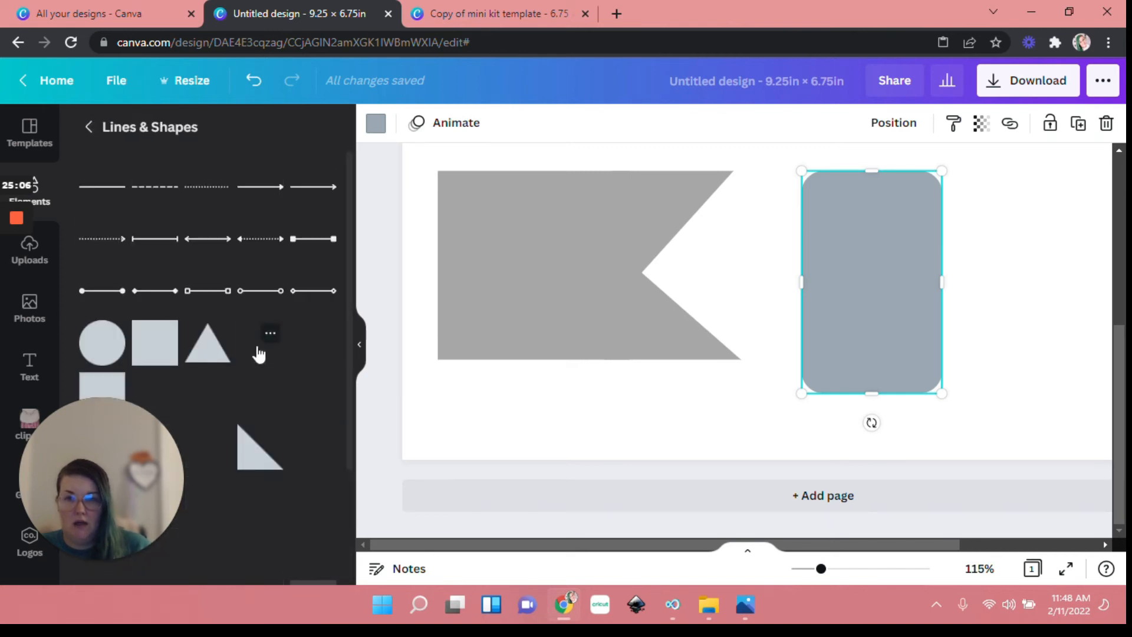
scroll(259, 342, down, 3)
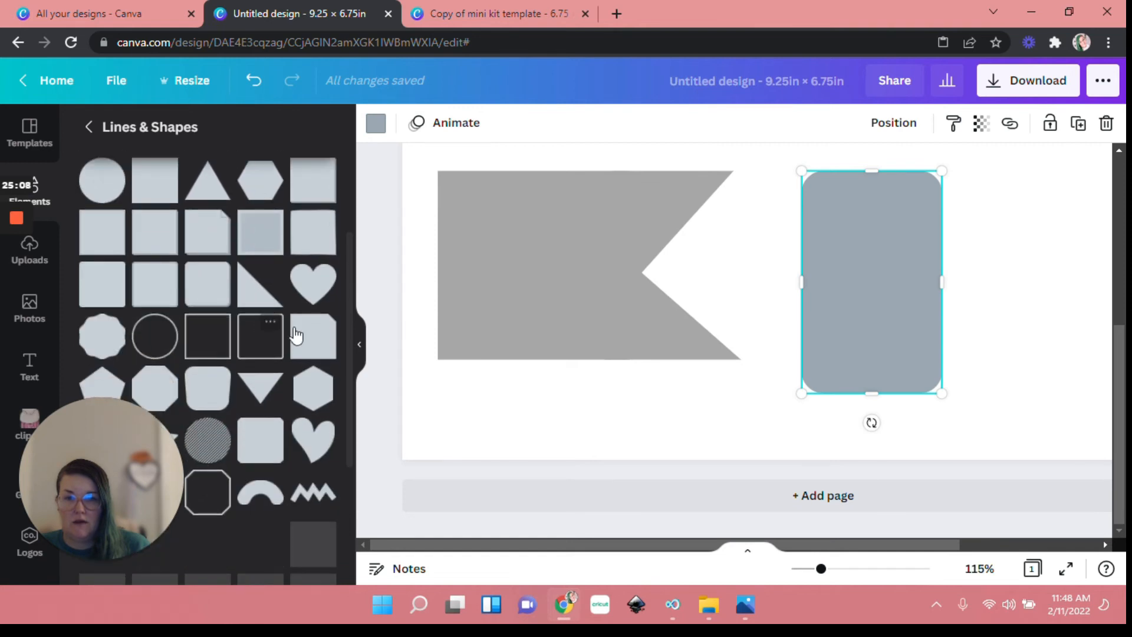
scroll(296, 335, down, 3)
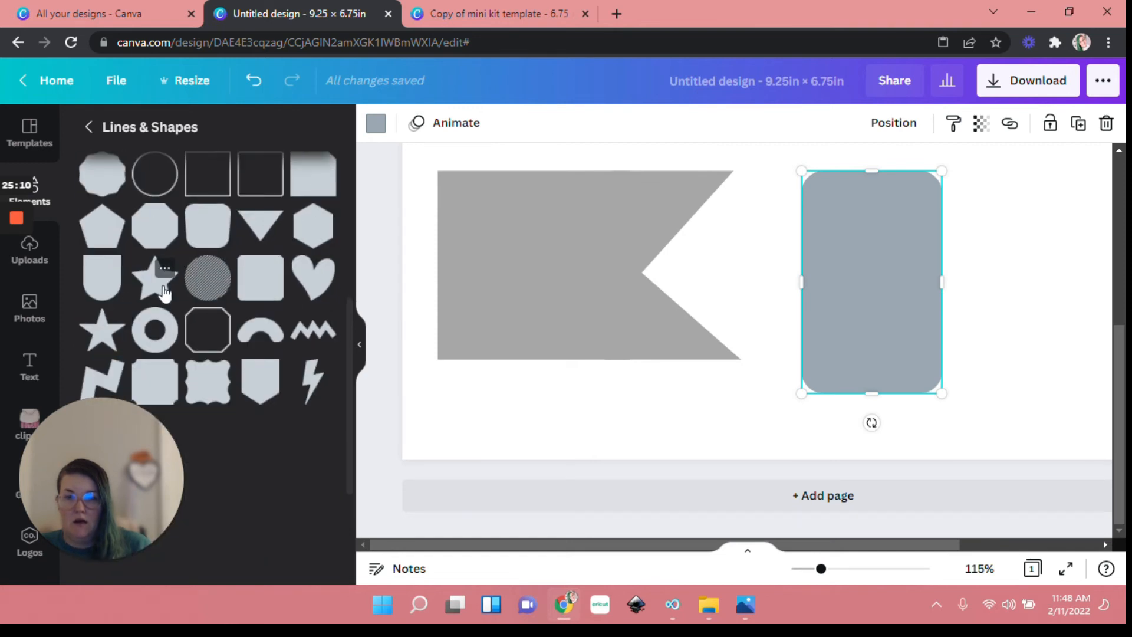
scroll(234, 293, down, 2)
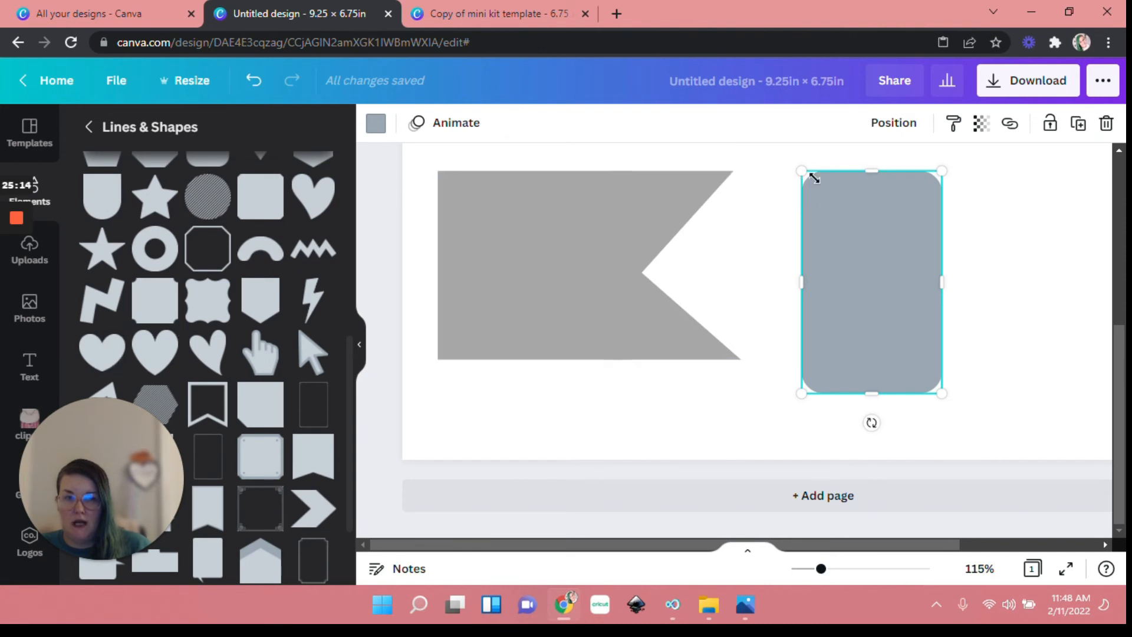
Switch to the mini kit template copy, examine its habit tracker with hearts up close, and close that design
click(483, 11)
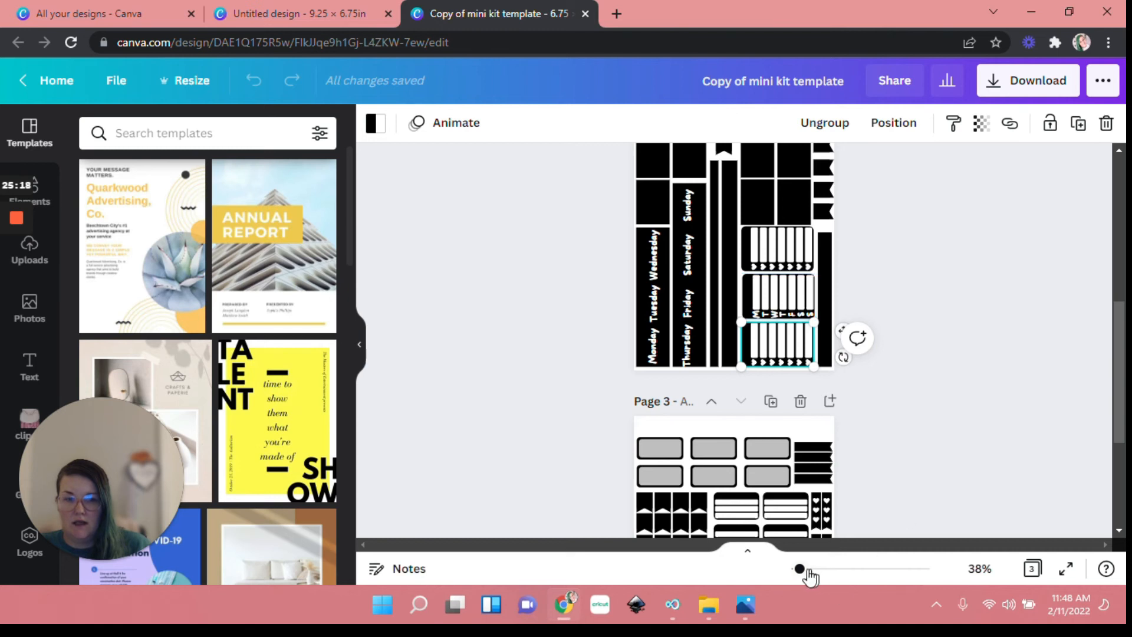
click(841, 568)
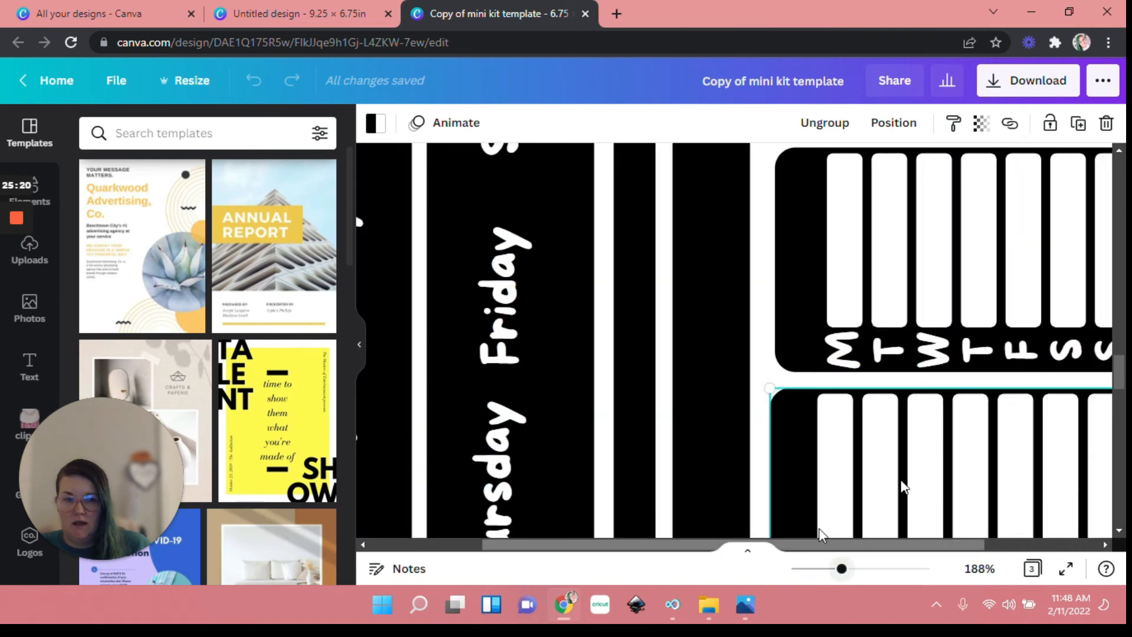
click(927, 549)
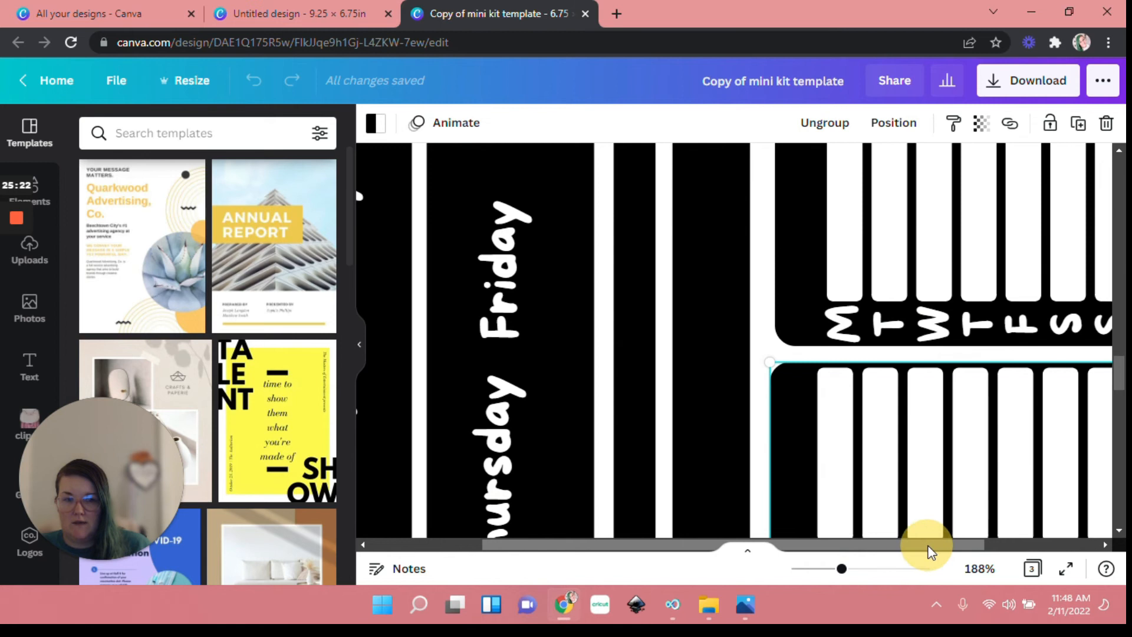
scroll(1041, 344, right, 3)
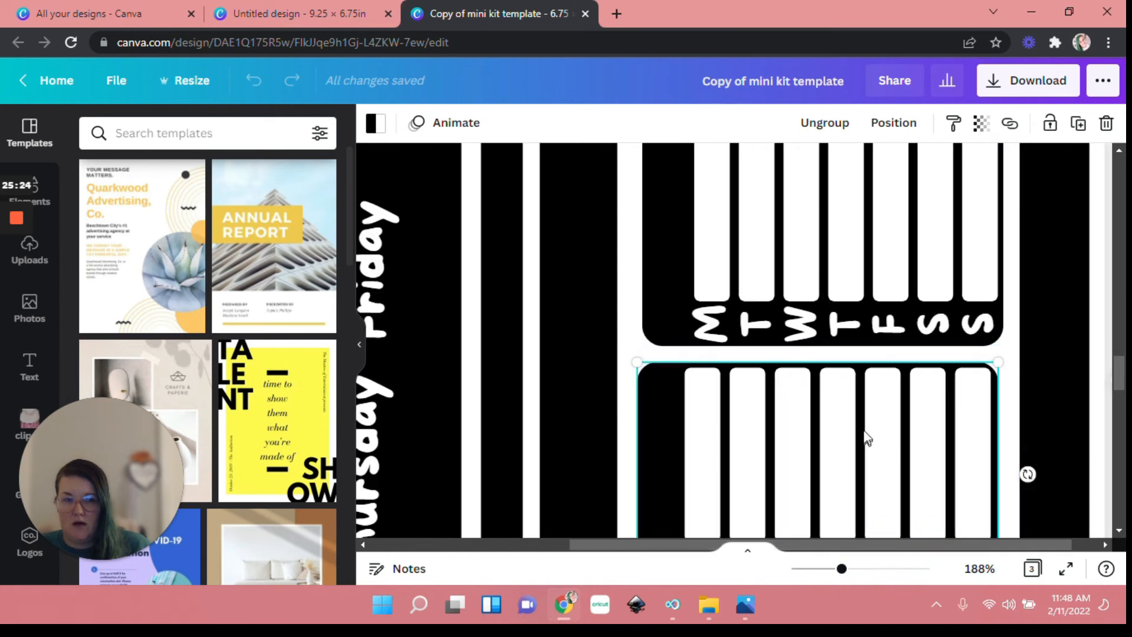
scroll(946, 403, down, 3)
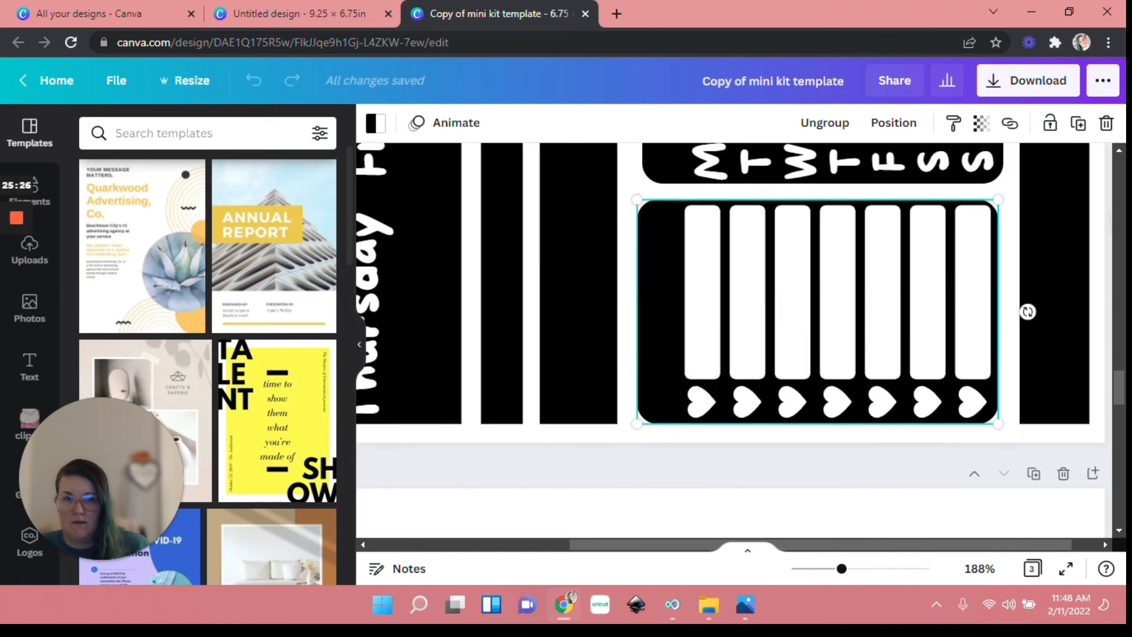
click(585, 13)
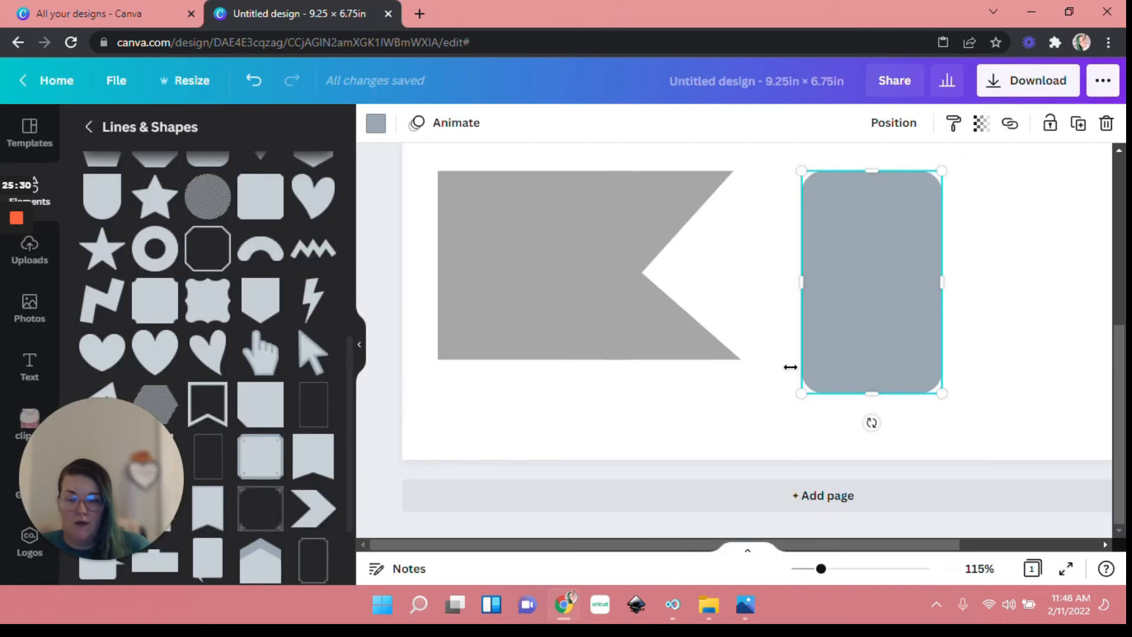
Add a heart shape, shrink it, and place it near the upper left of the rounded rectangle
click(94, 361)
drag(851, 255, 761, 374)
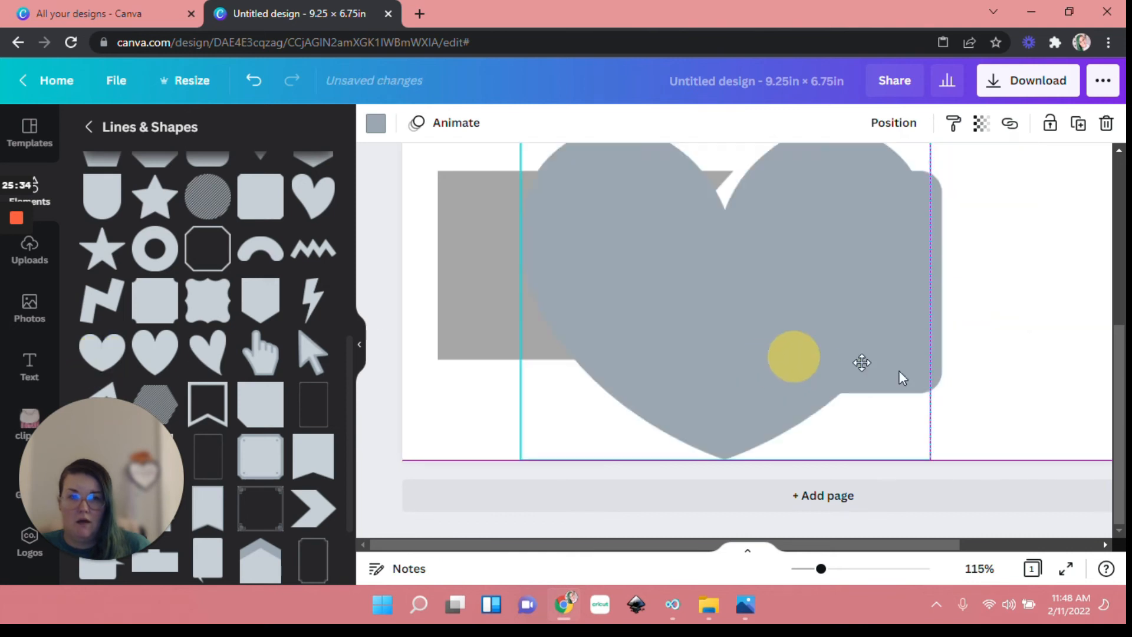
drag(924, 456, 653, 269)
drag(590, 208, 876, 264)
drag(961, 307, 816, 245)
click(817, 204)
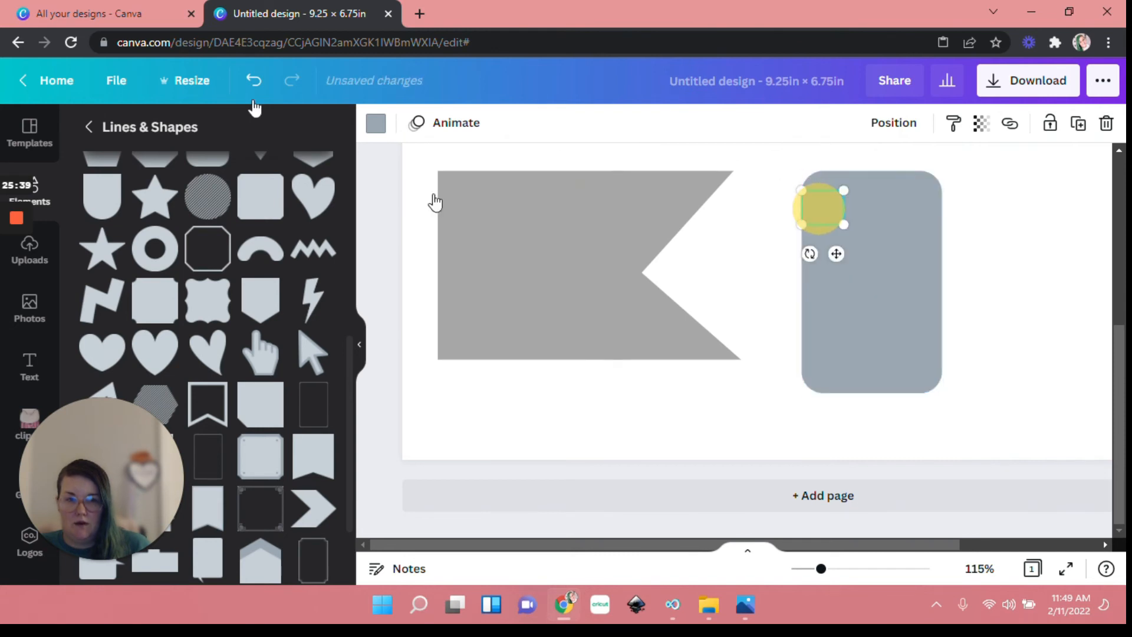
Color the heart white and make it small along the rounded rectangle's left edge
click(375, 123)
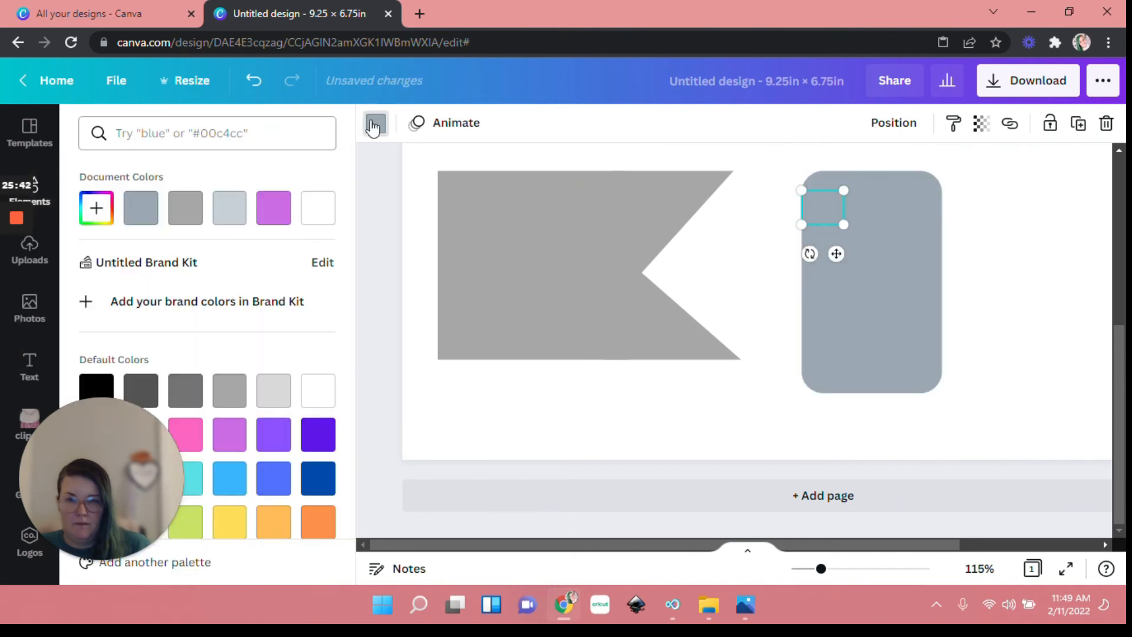
click(316, 208)
click(832, 206)
mouse_move(834, 204)
mouse_down()
mouse_move(825, 224)
mouse_move(817, 217)
mouse_move(827, 224)
mouse_up()
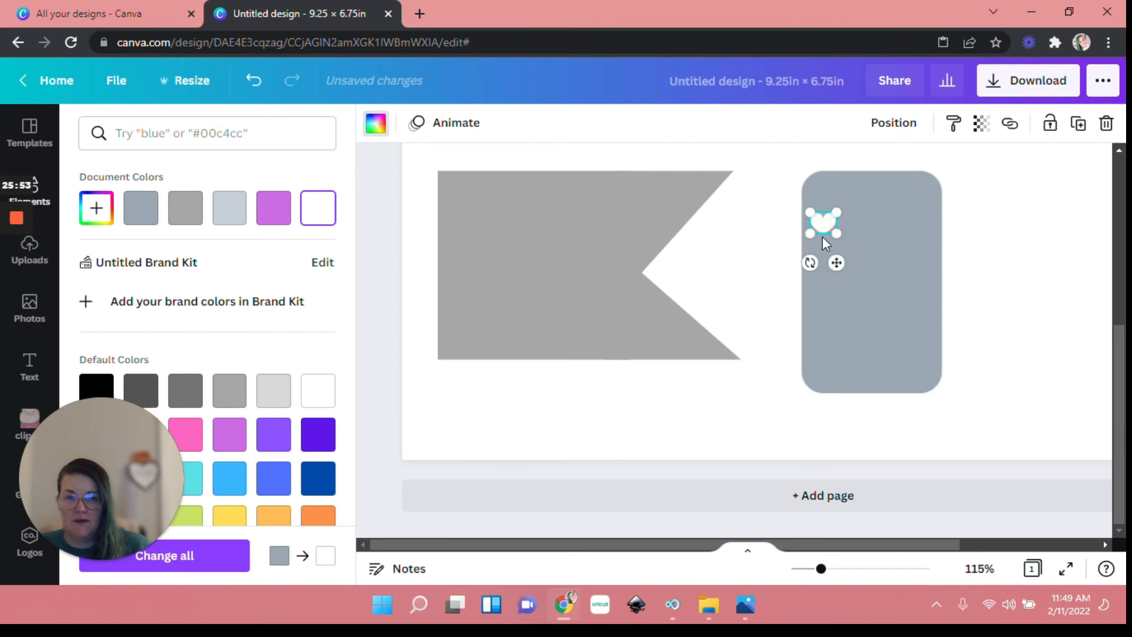
Duplicate the white heart into an evenly spaced vertical column of five along the rectangle's left edge
click(1077, 129)
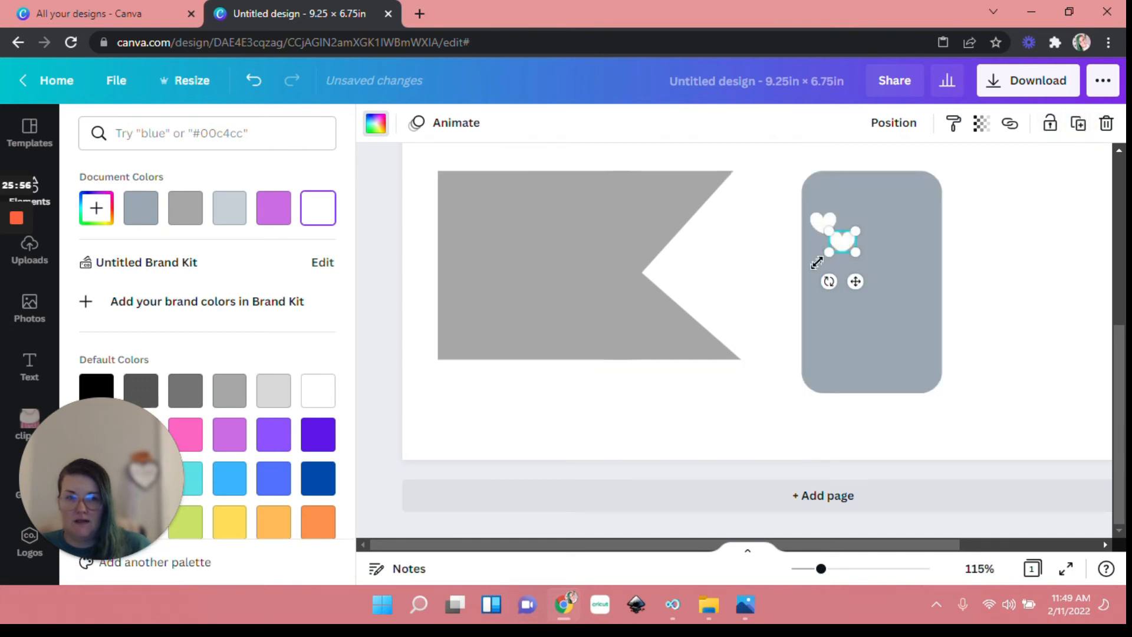
drag(844, 243, 824, 254)
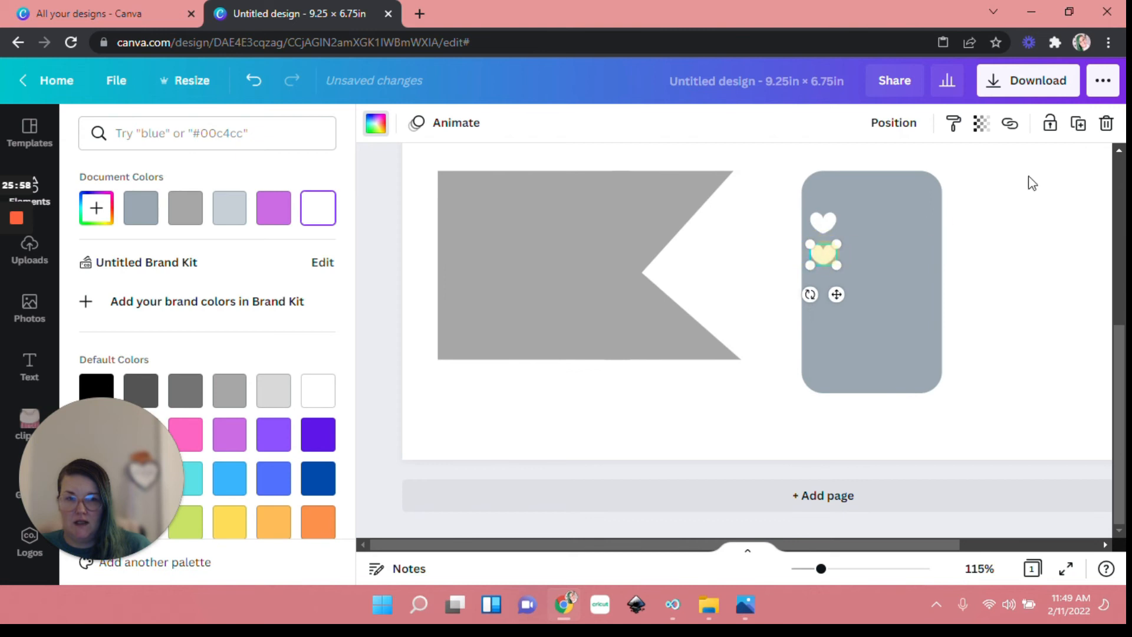
click(1077, 125)
click(1076, 129)
click(1076, 129)
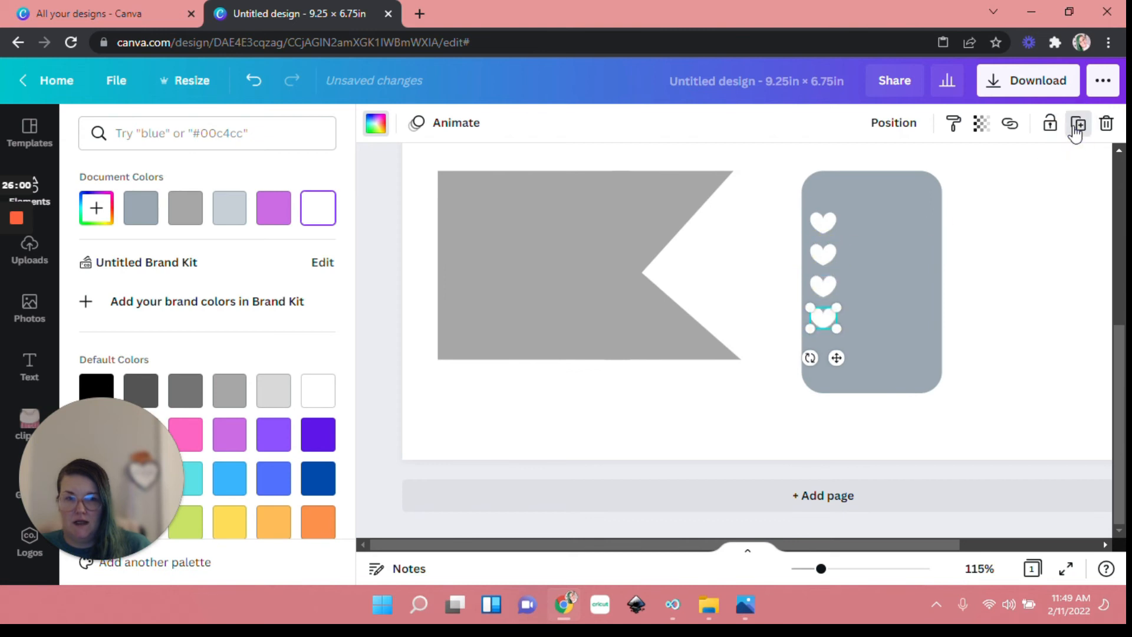
right_click(1072, 126)
click(649, 425)
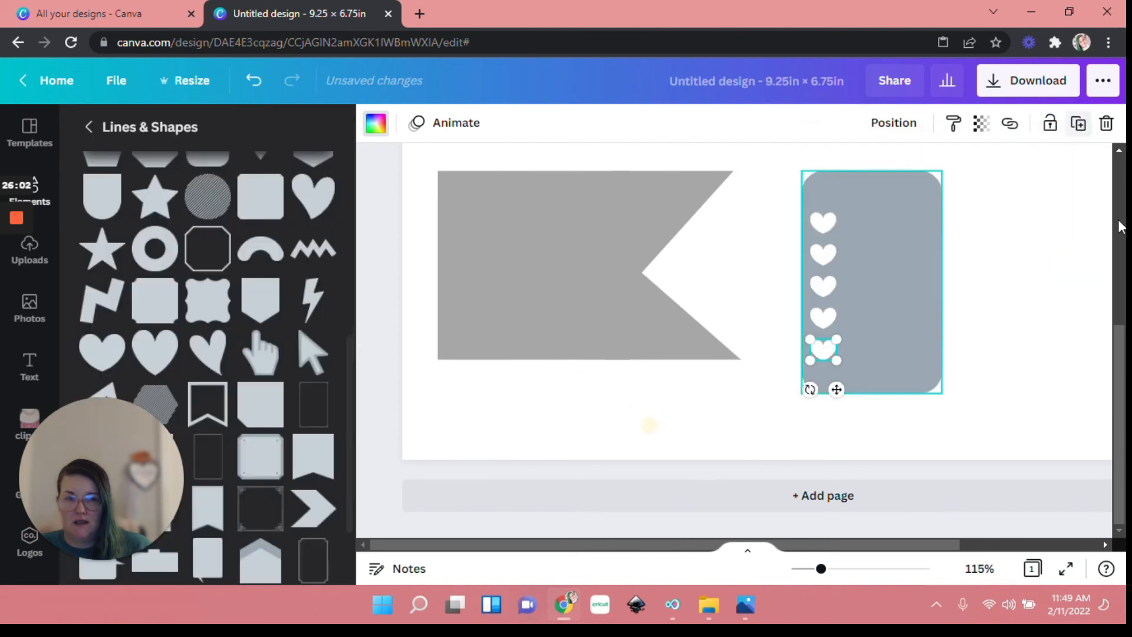
Undo the heart duplicates back to a single heart and select that heart
click(253, 81)
click(252, 81)
click(252, 82)
click(253, 81)
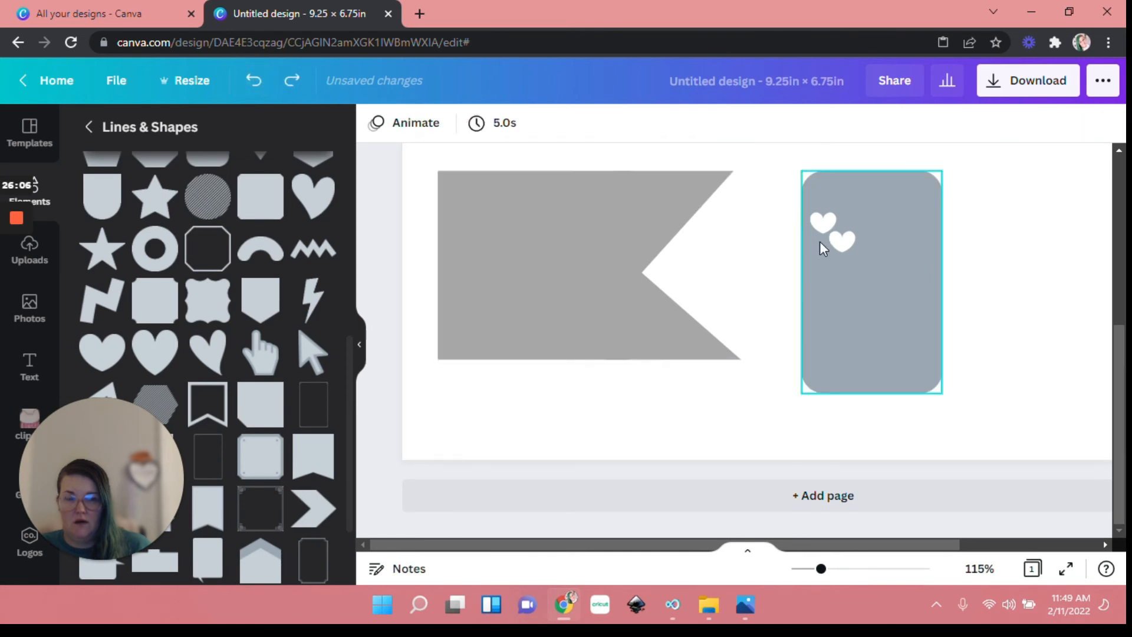
click(265, 82)
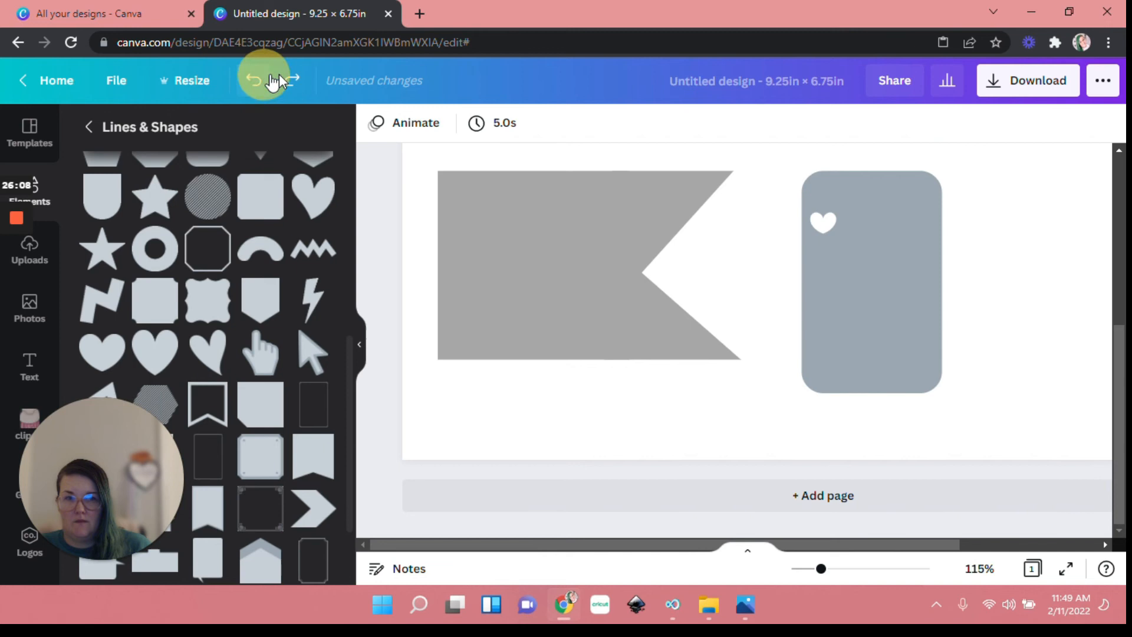
click(821, 222)
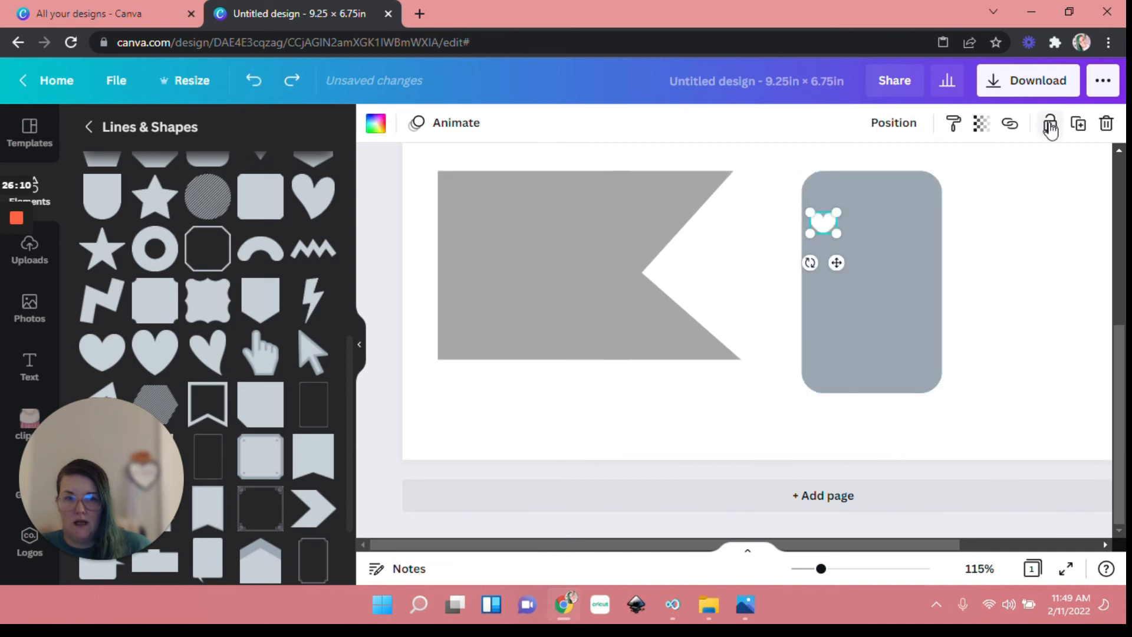
Duplicate the white heart downward until five hearts form an evenly spaced column on the rounded rectangle
click(1079, 125)
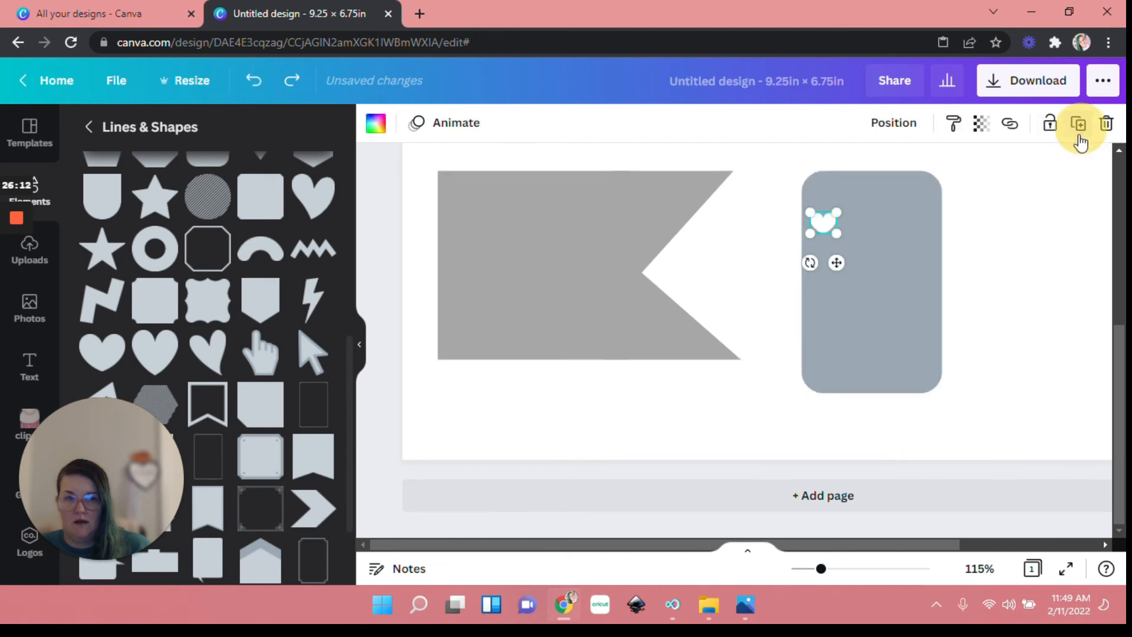
click(844, 246)
drag(841, 264, 831, 260)
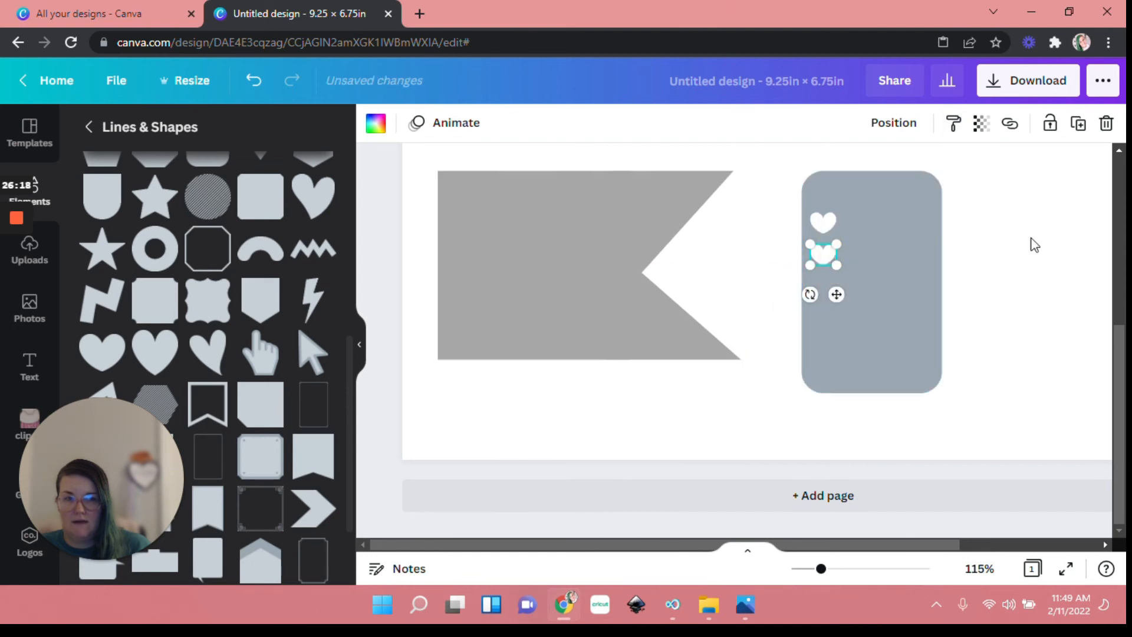
click(1083, 131)
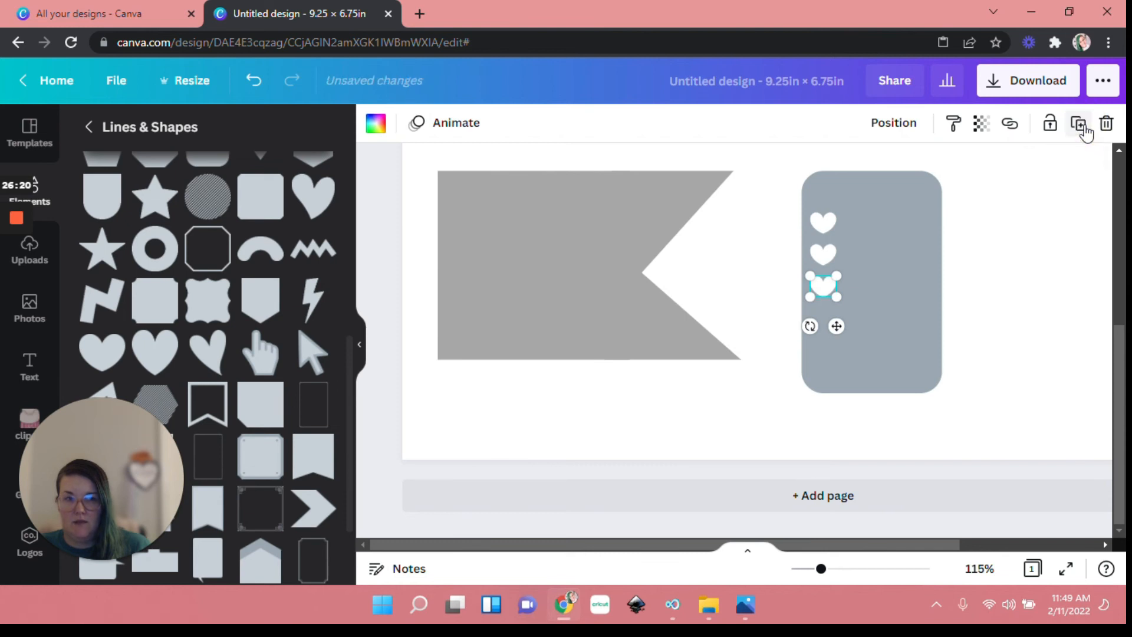
click(1083, 131)
click(1083, 131)
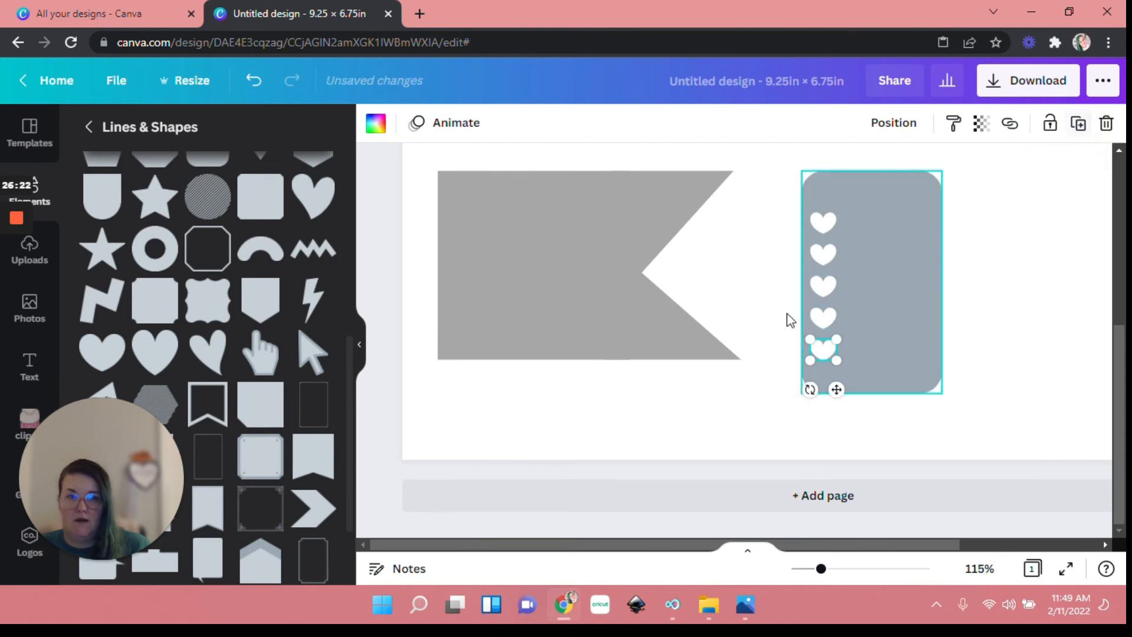
Group the five hearts with the rounded rectangle and move the group slightly up and closer to the flag
click(766, 214)
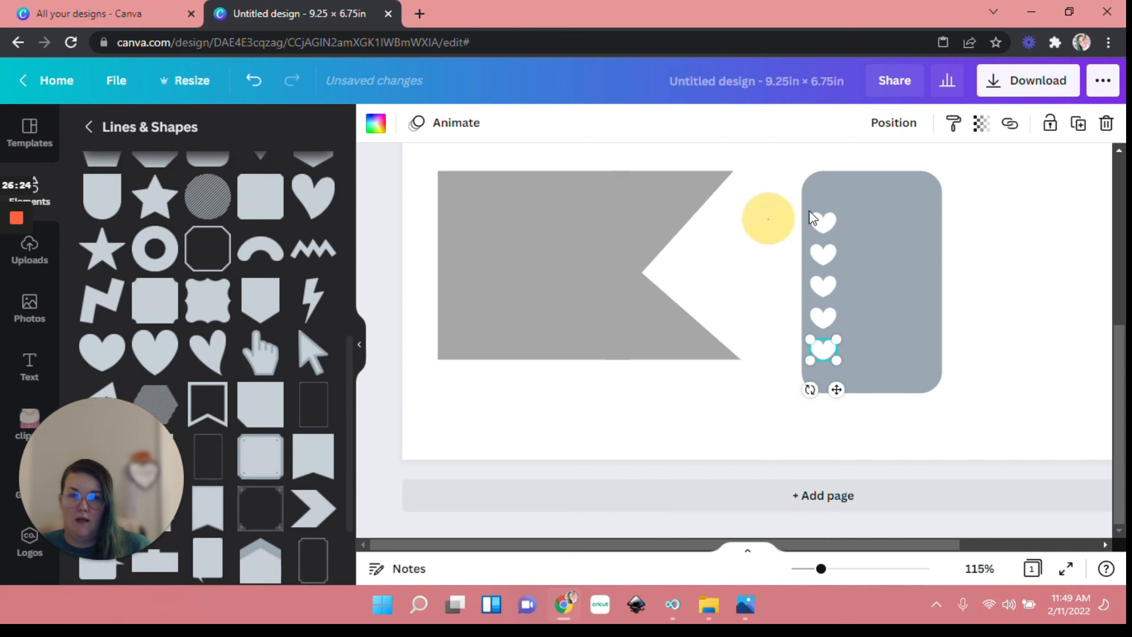
drag(794, 177, 900, 397)
click(872, 125)
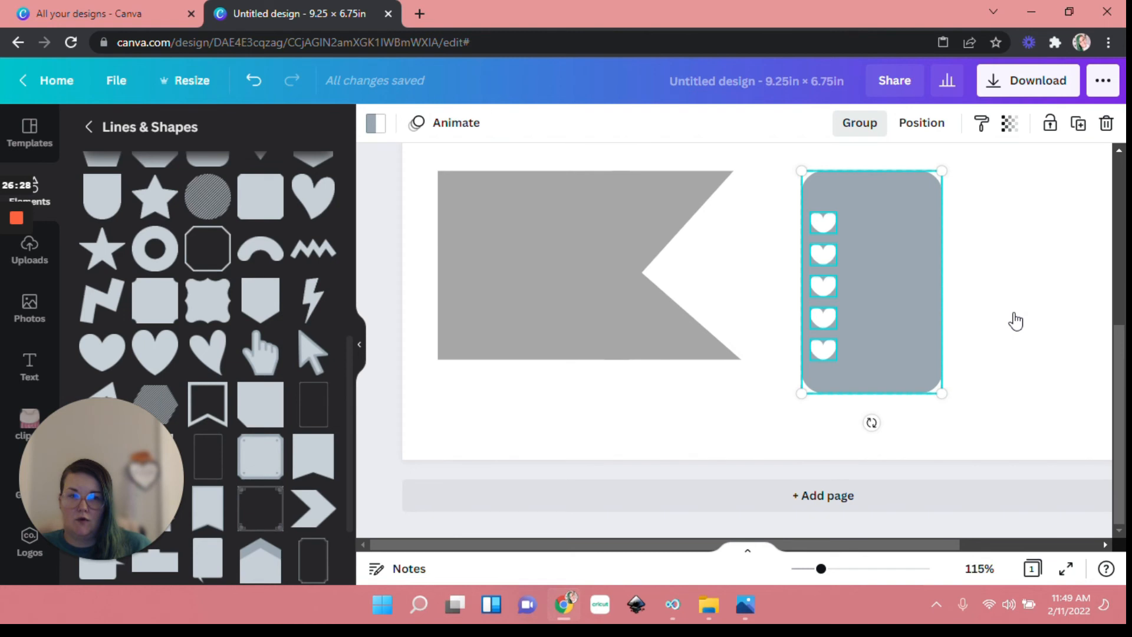
click(1045, 284)
drag(908, 194, 882, 171)
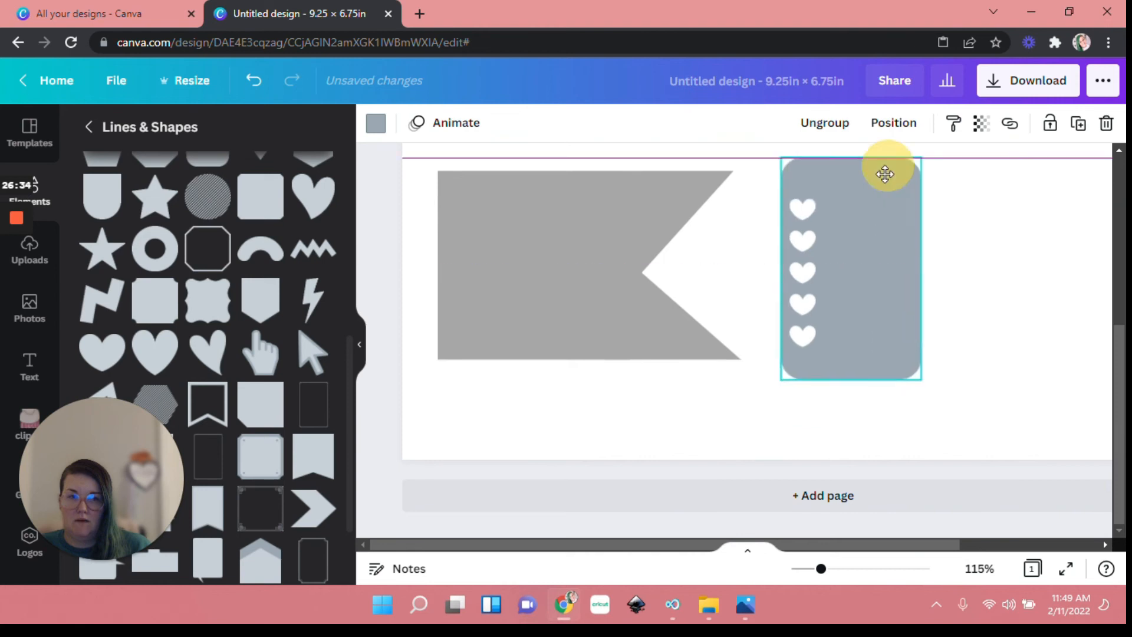
click(1030, 288)
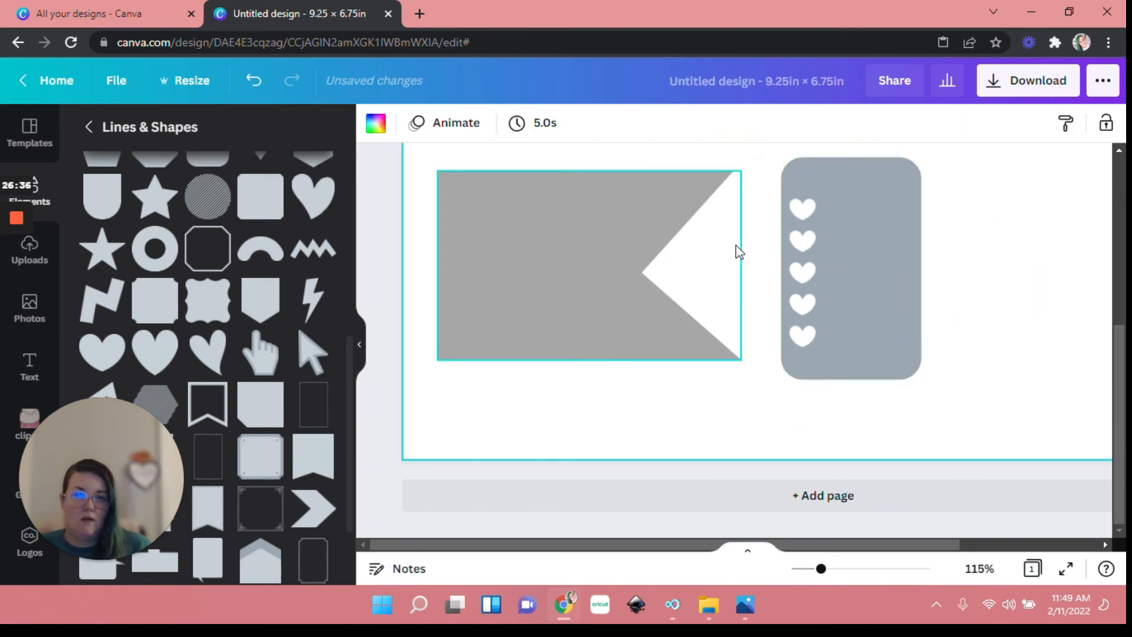
Color the rounded rectangle in the group with the same document gray as the flag
click(855, 204)
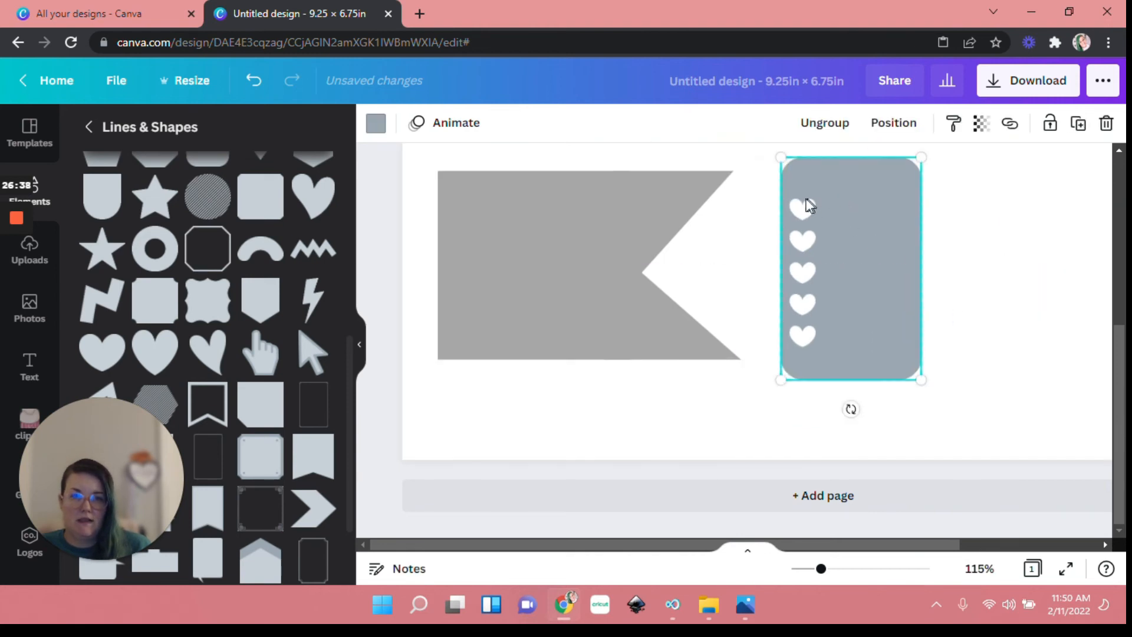
click(376, 125)
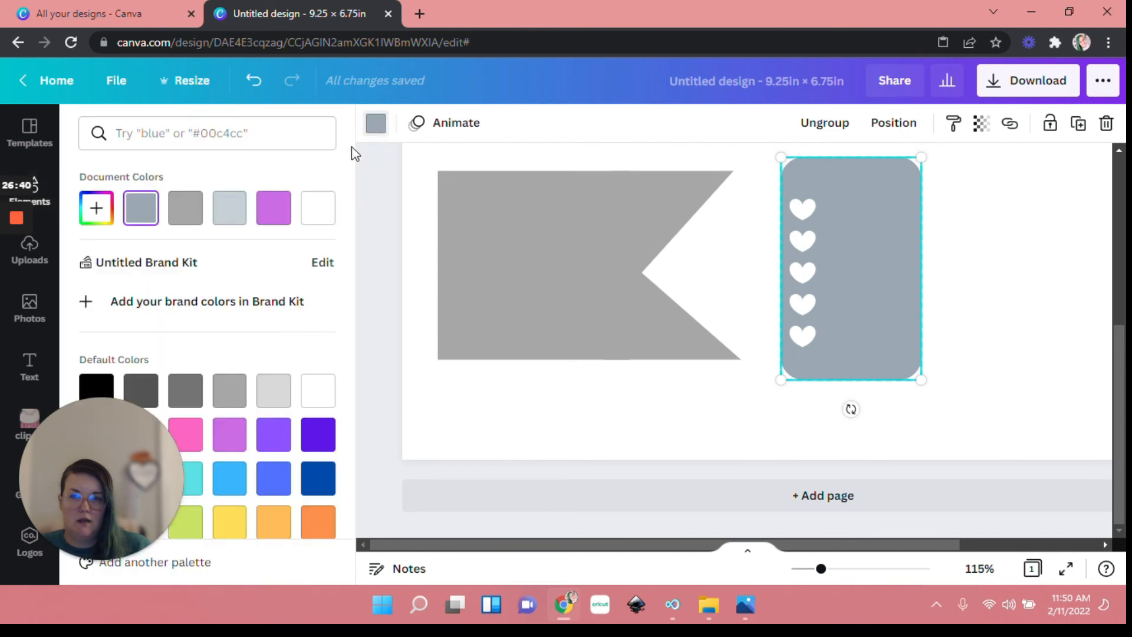
click(185, 208)
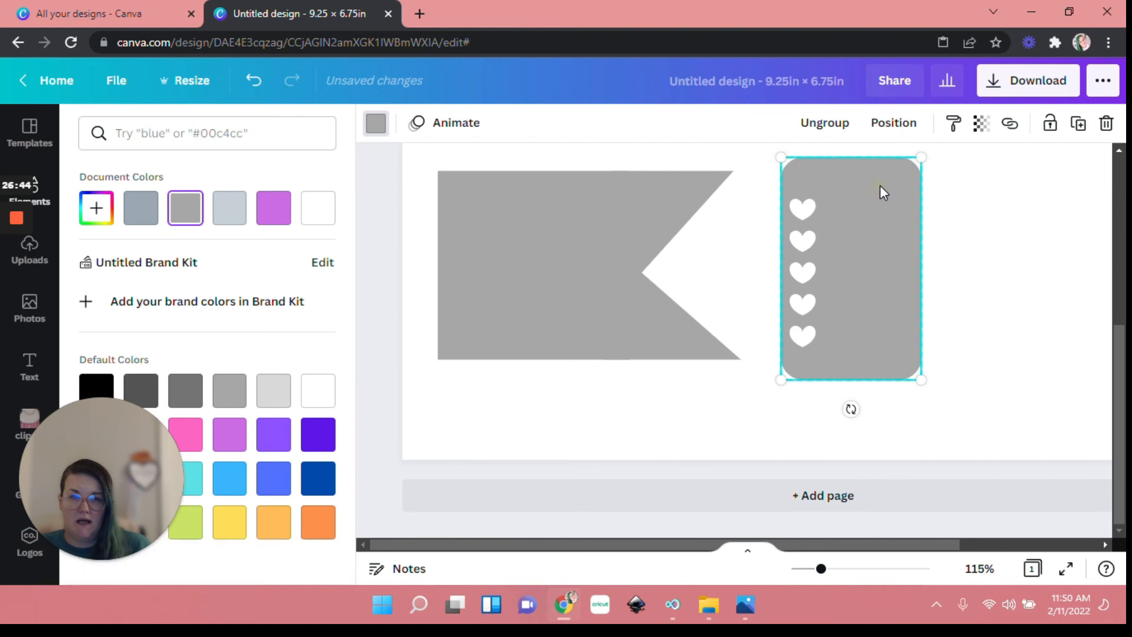
Try coloring the whole grouped tracker purple and undo the color change
drag(774, 195, 965, 382)
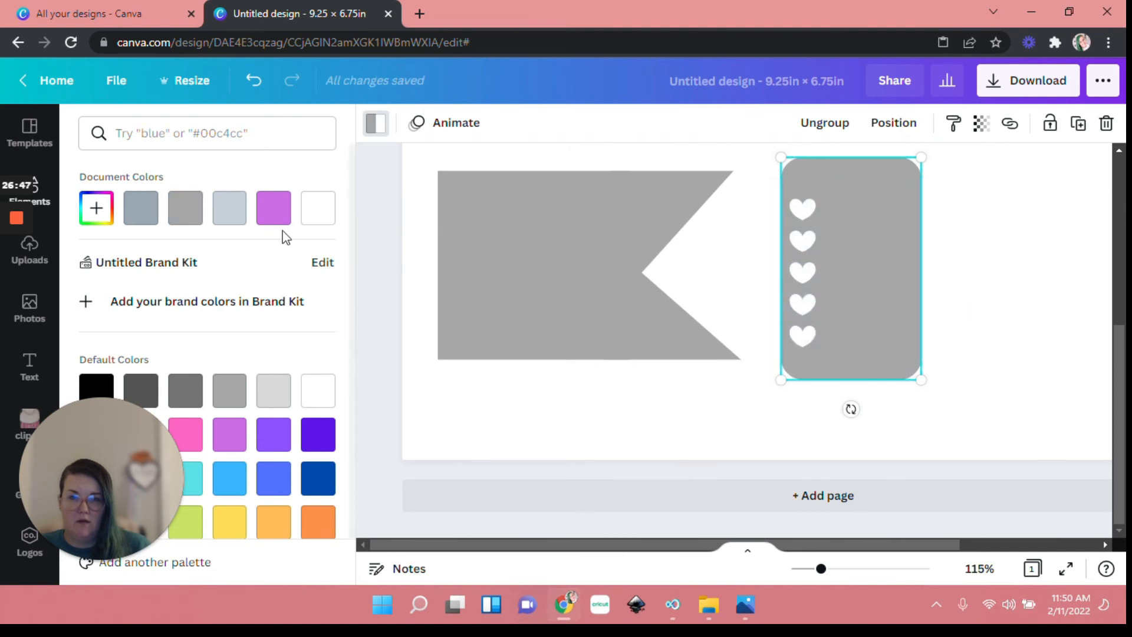
click(384, 132)
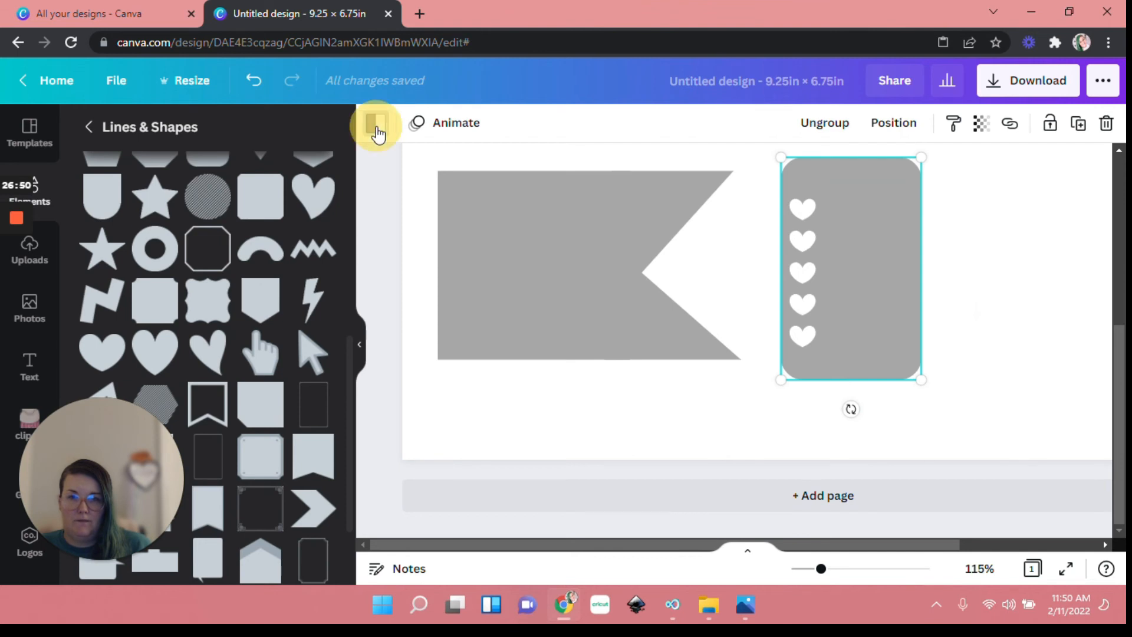
click(378, 129)
click(273, 217)
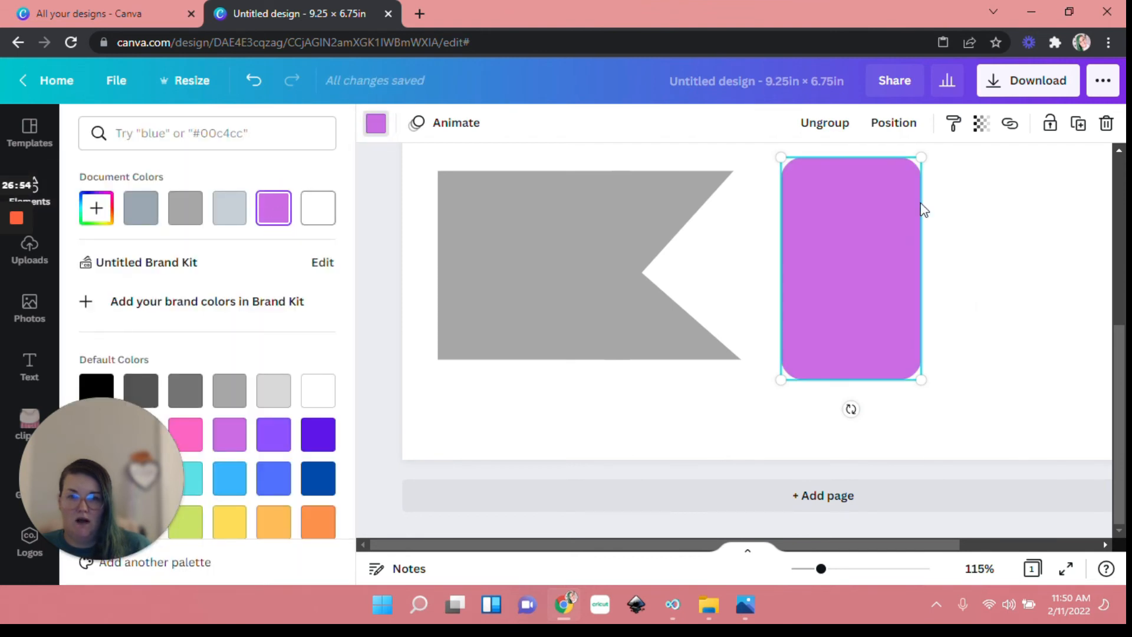
click(971, 252)
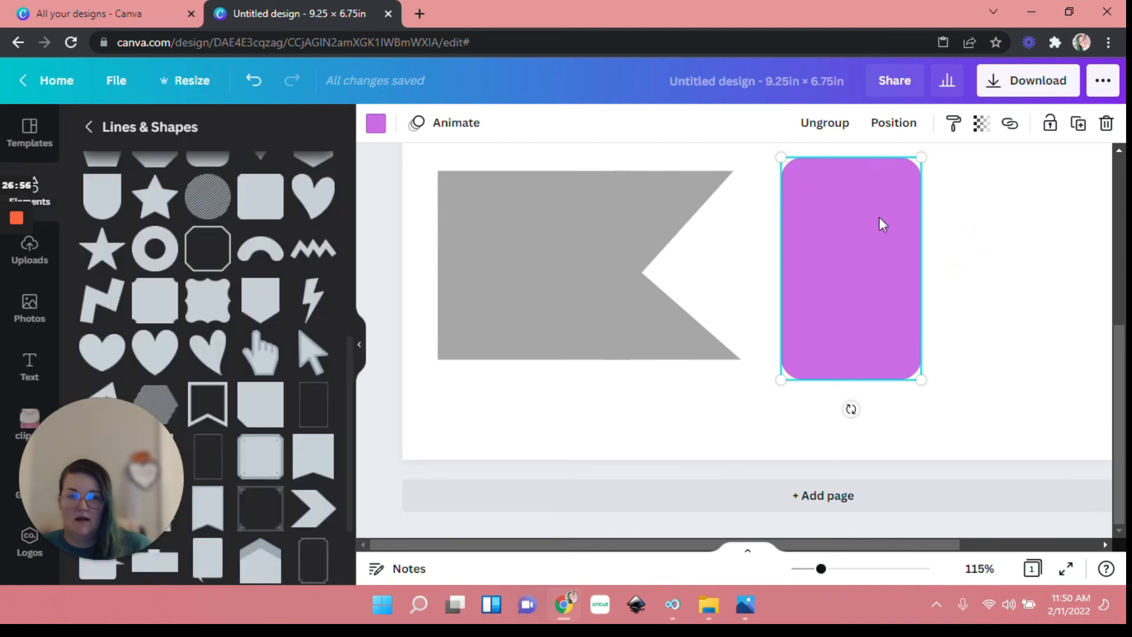
click(254, 81)
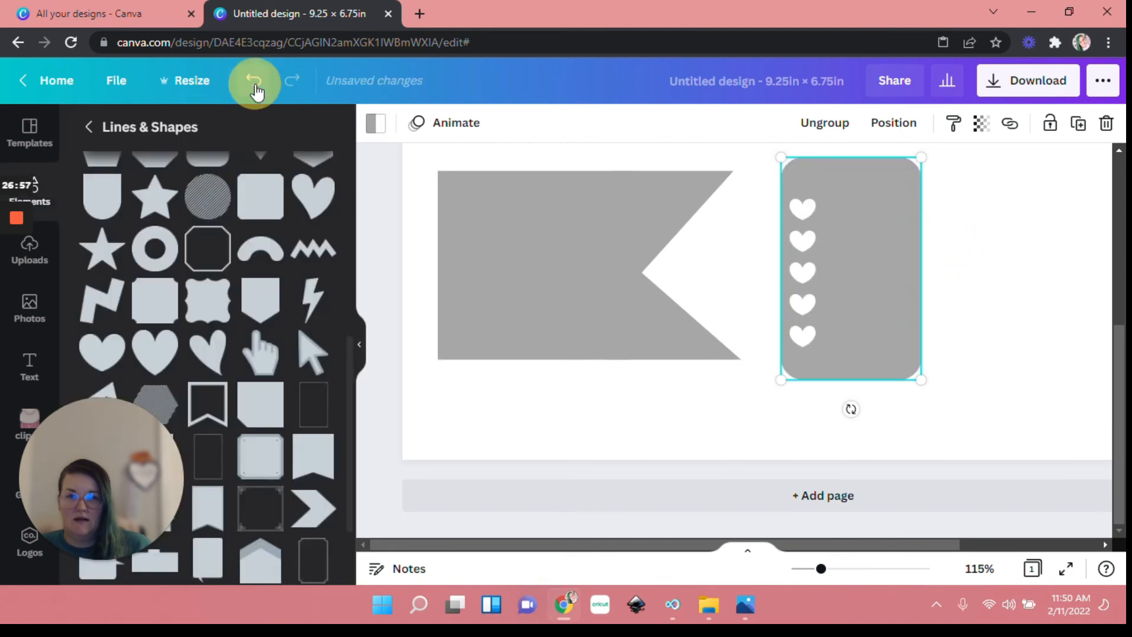
Ungroup the heart tracker so its hearts and rounded rectangle are separate objects
click(810, 213)
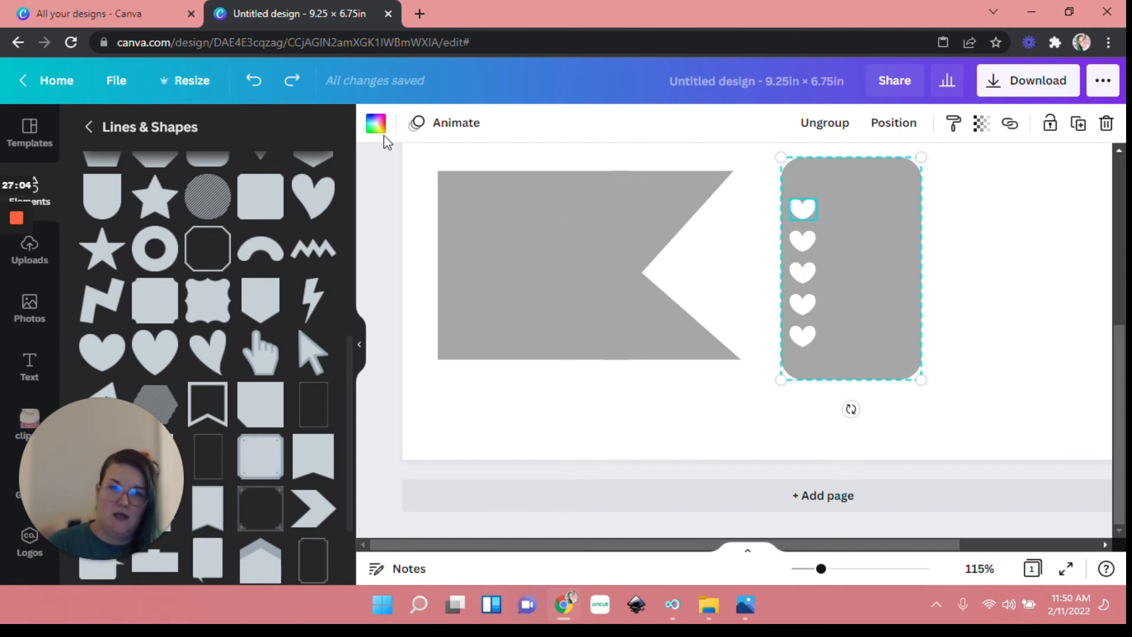
click(956, 277)
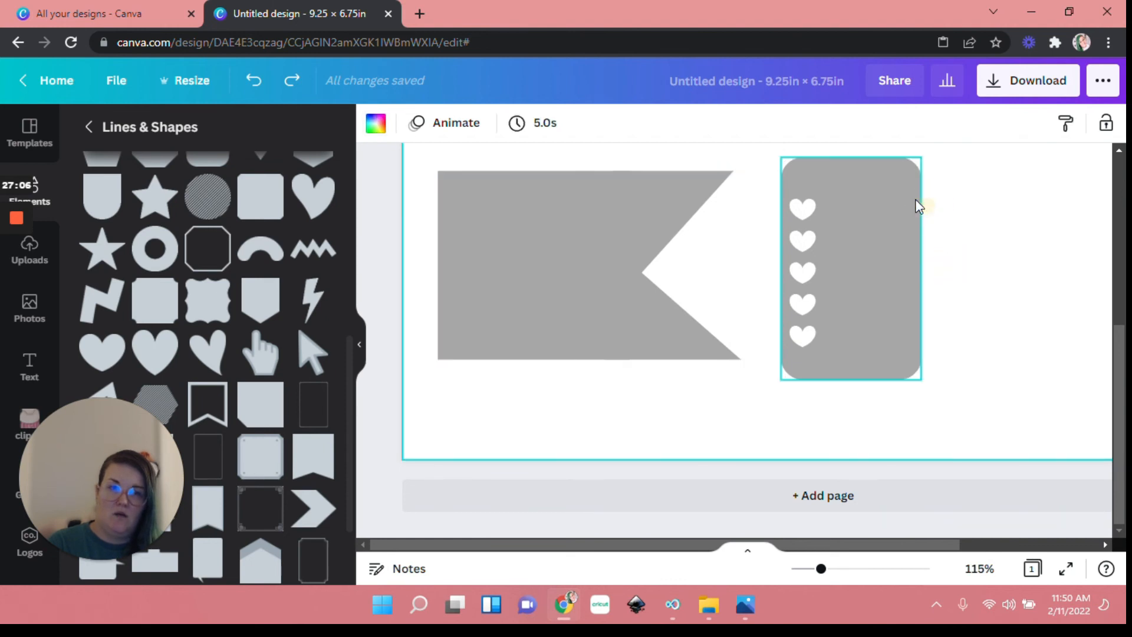
click(891, 196)
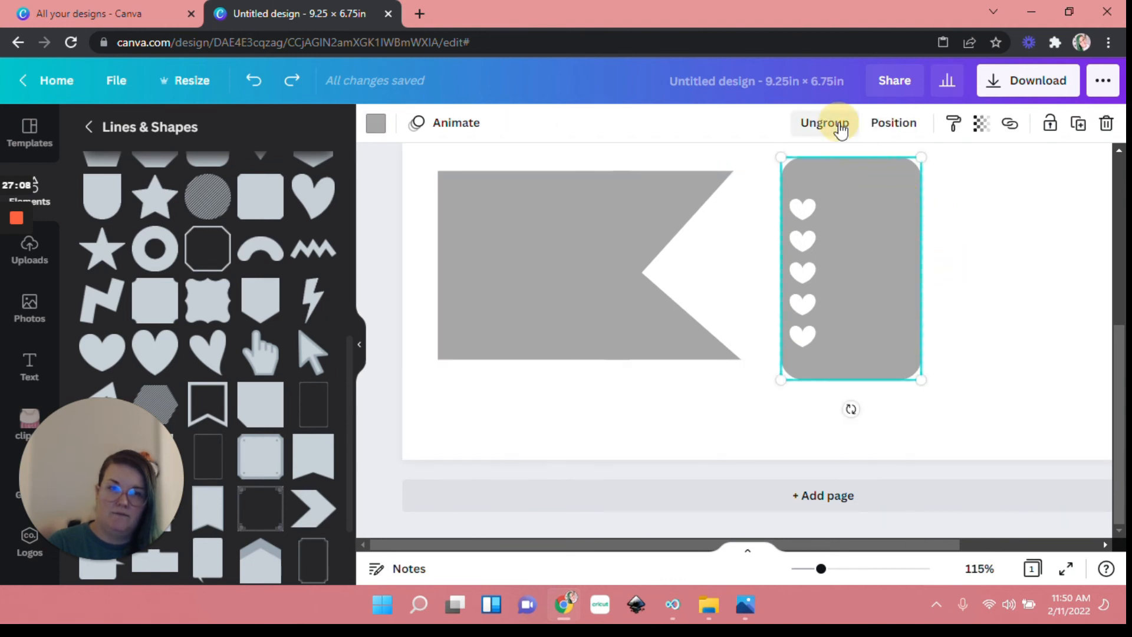
click(847, 125)
click(945, 213)
Select all five hearts together and color them the document purple
click(806, 212)
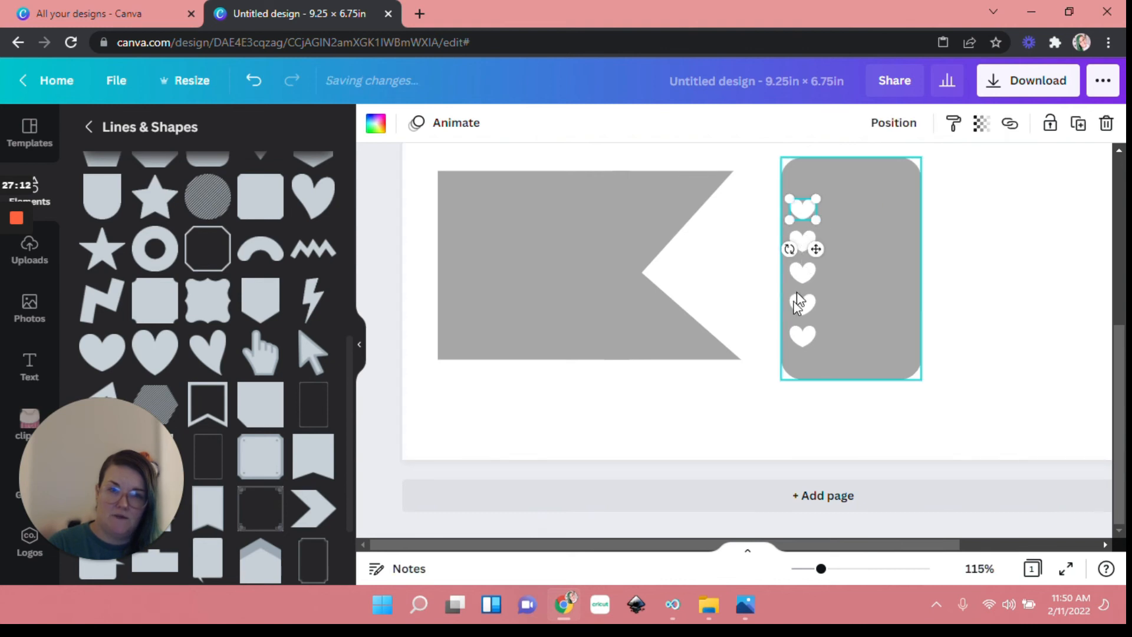
shift+click(802, 335)
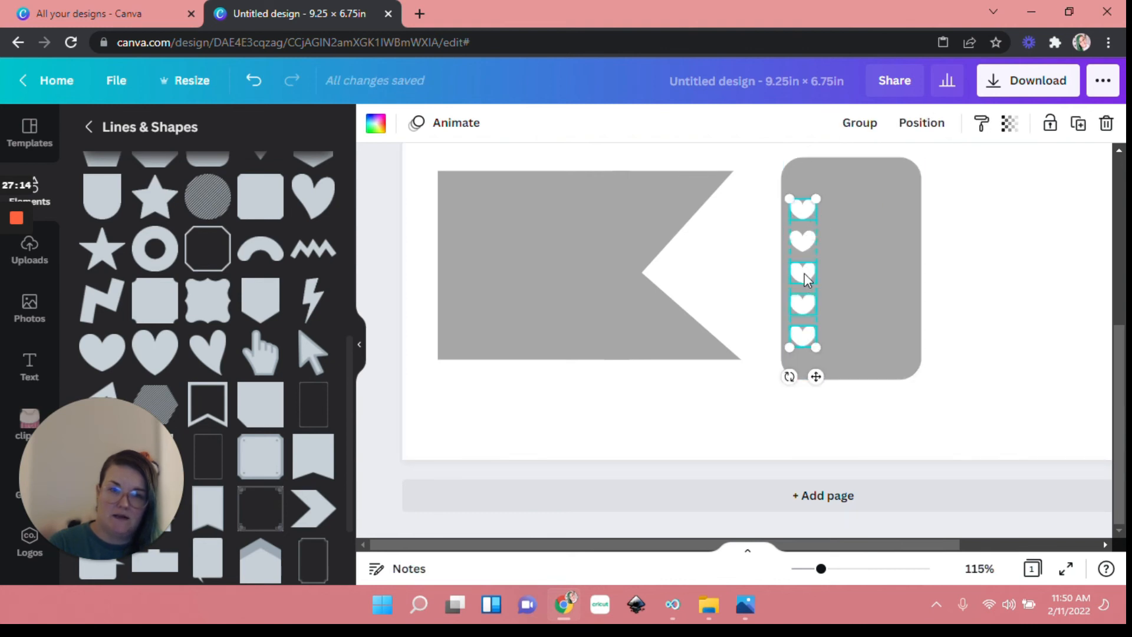
click(376, 123)
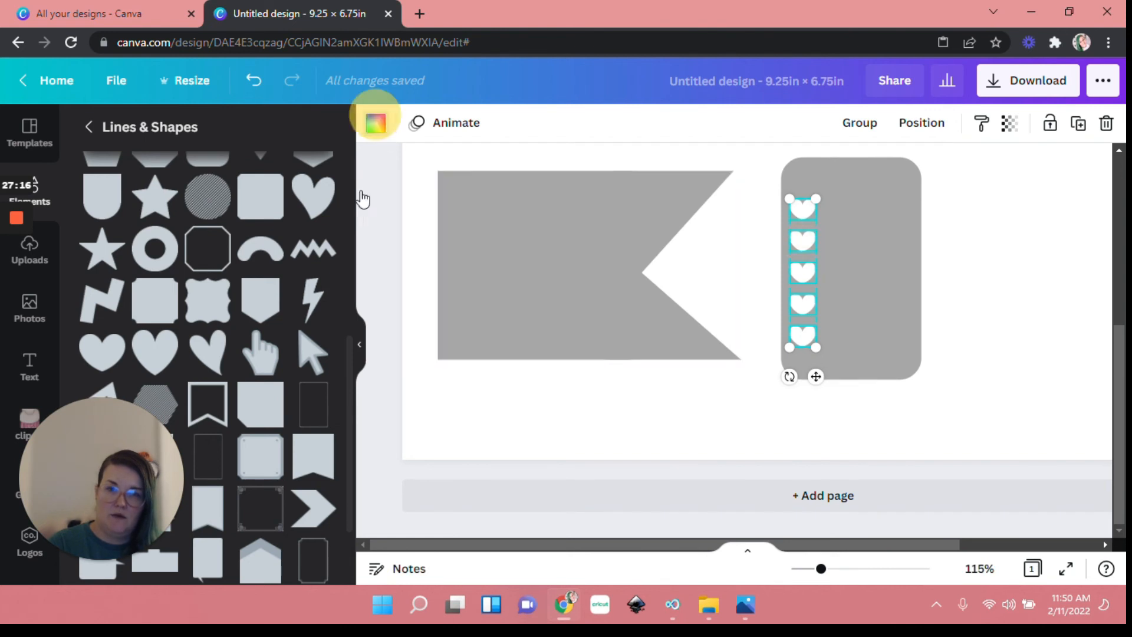
click(272, 214)
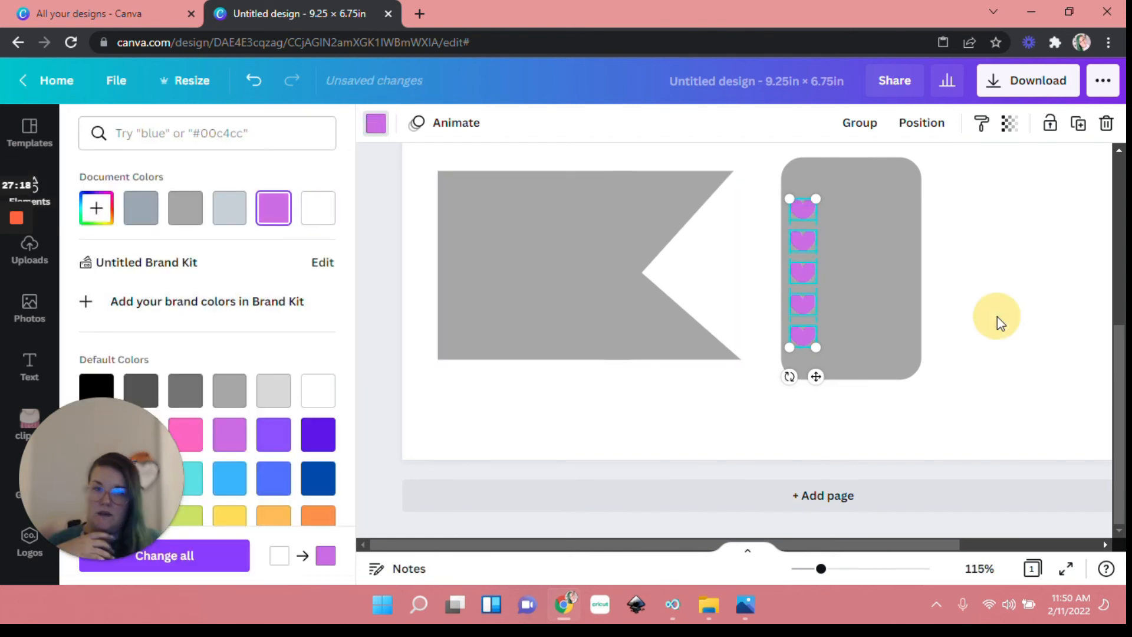
click(996, 317)
Group the purple hearts with the gray rounded rectangle
drag(970, 193, 796, 391)
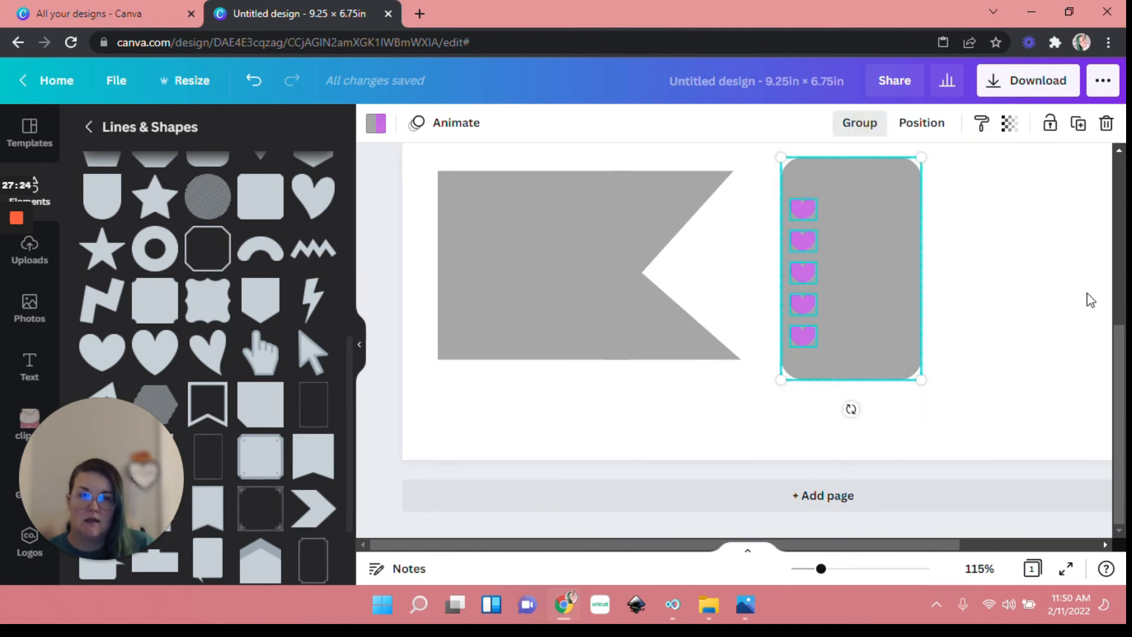
key(ctrl+g)
click(1086, 262)
Delete the grouped heart tracker from the page
drag(1037, 217, 841, 349)
click(1107, 124)
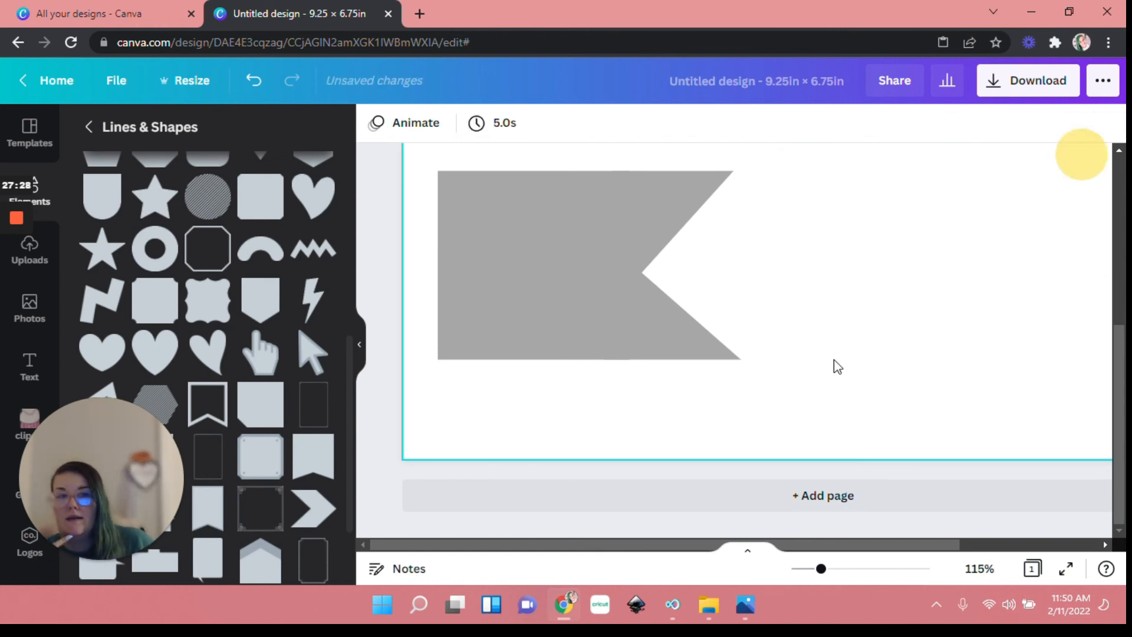
Browse the elements to the Grids collection and add the single-image grid to the page
scroll(808, 372, up, 5)
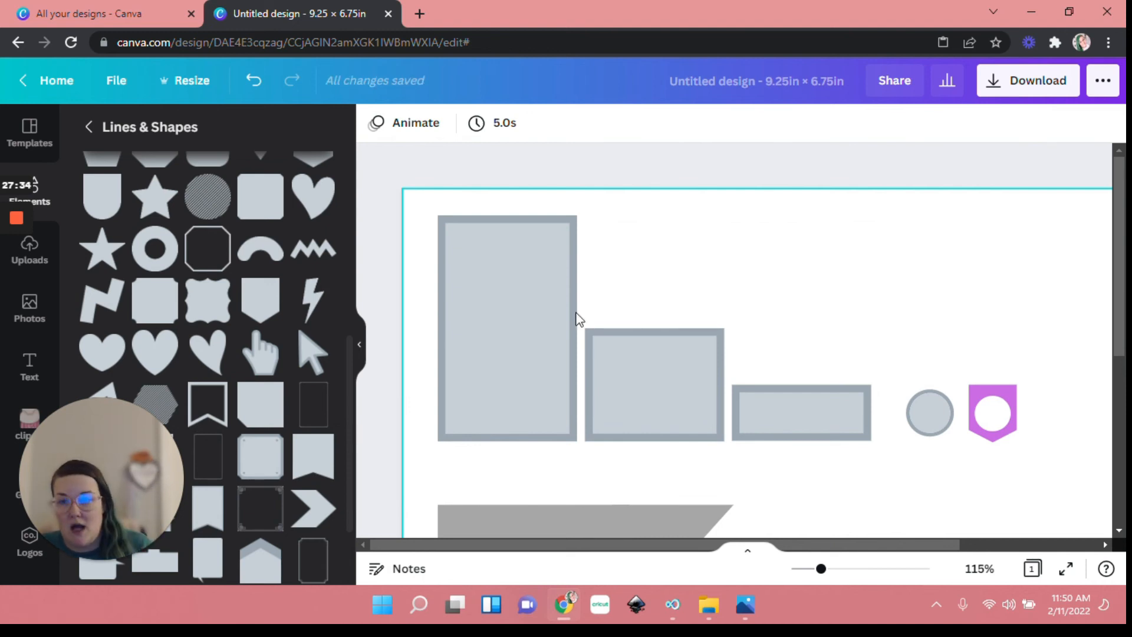
scroll(200, 236, up, 10)
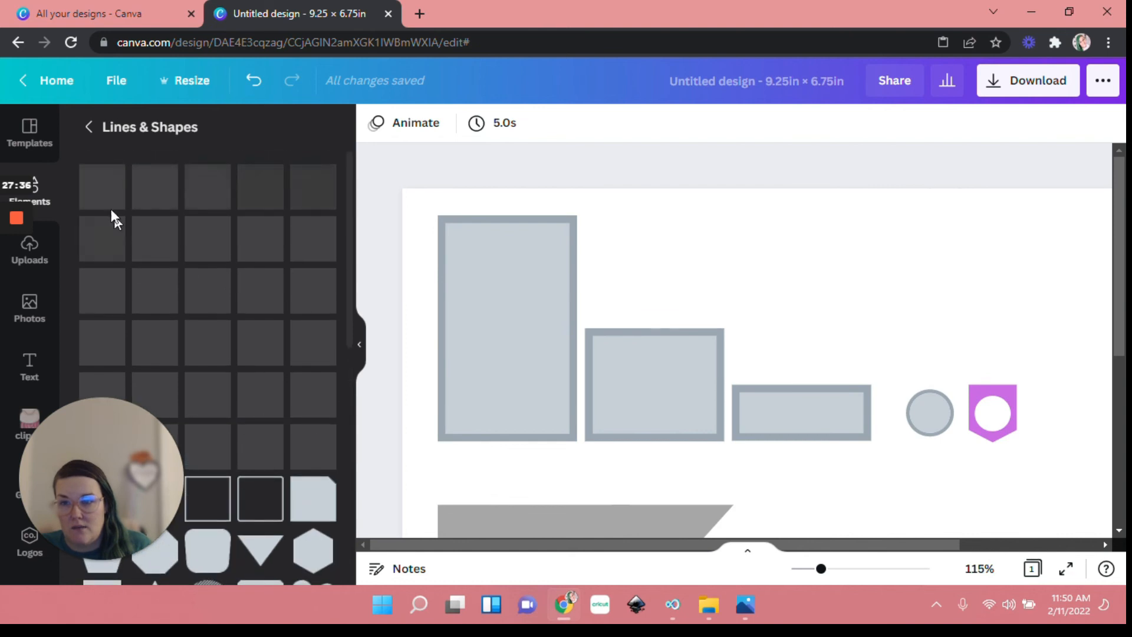
click(91, 133)
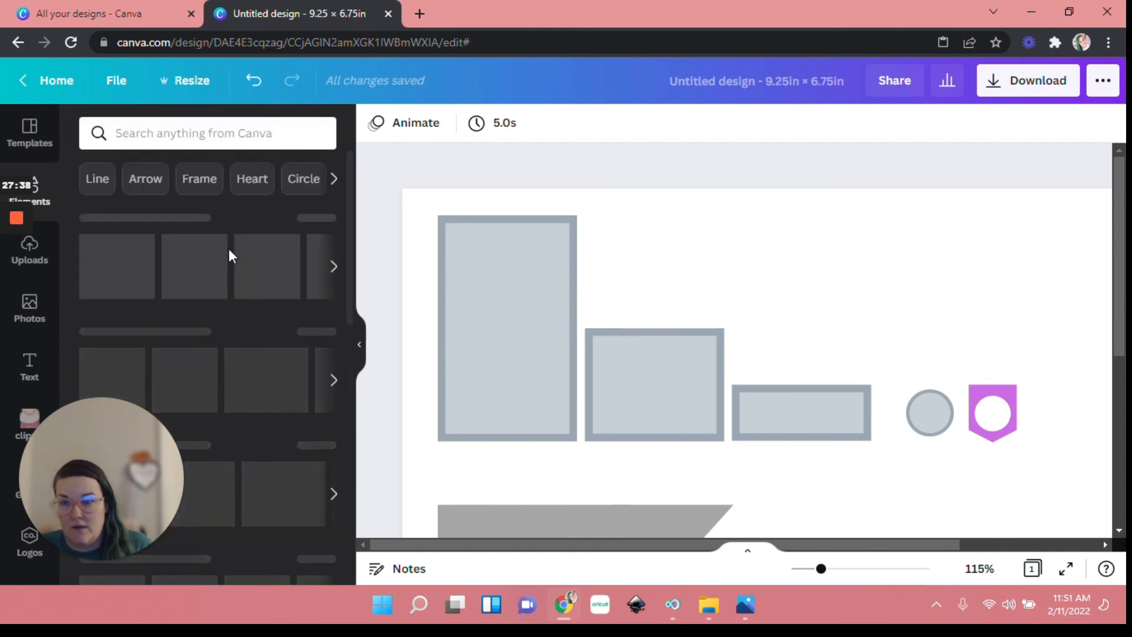
click(519, 279)
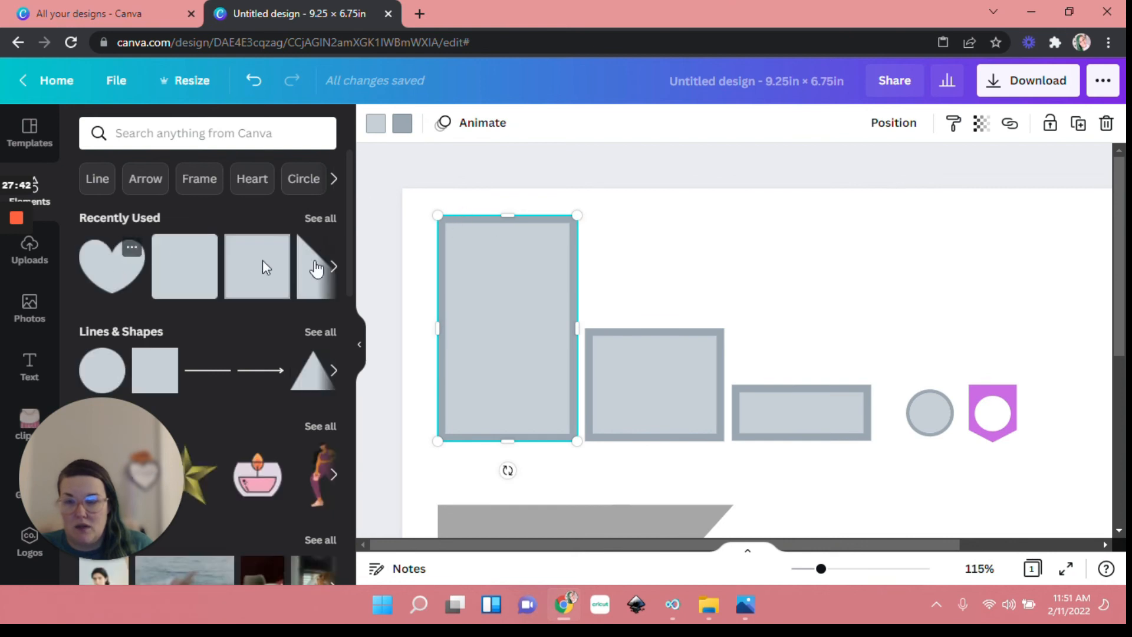
click(313, 219)
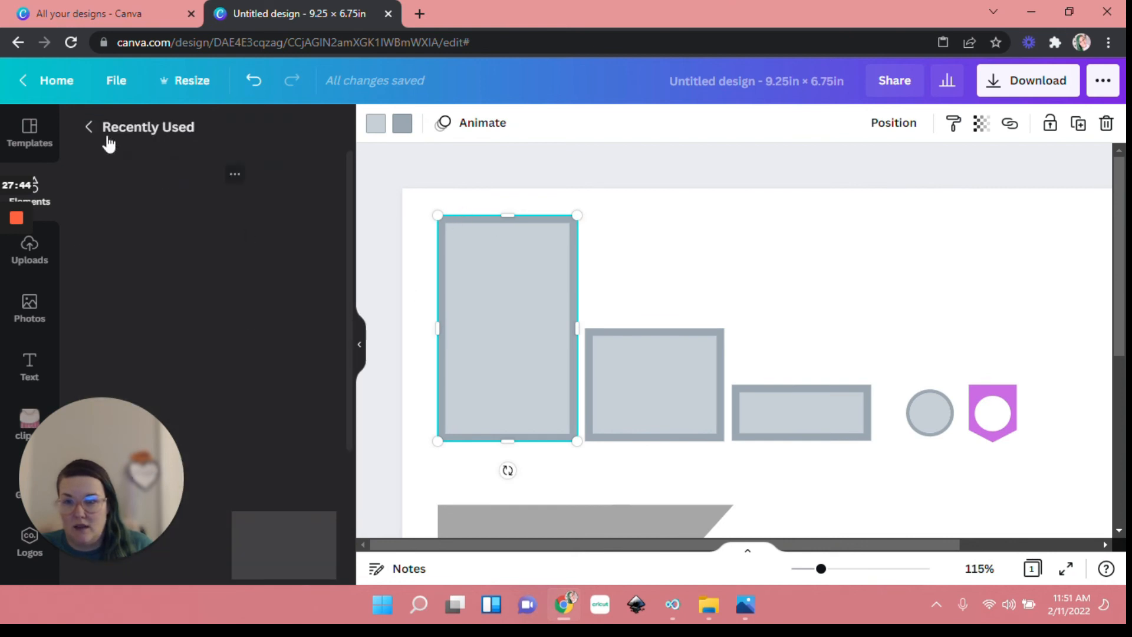
click(89, 128)
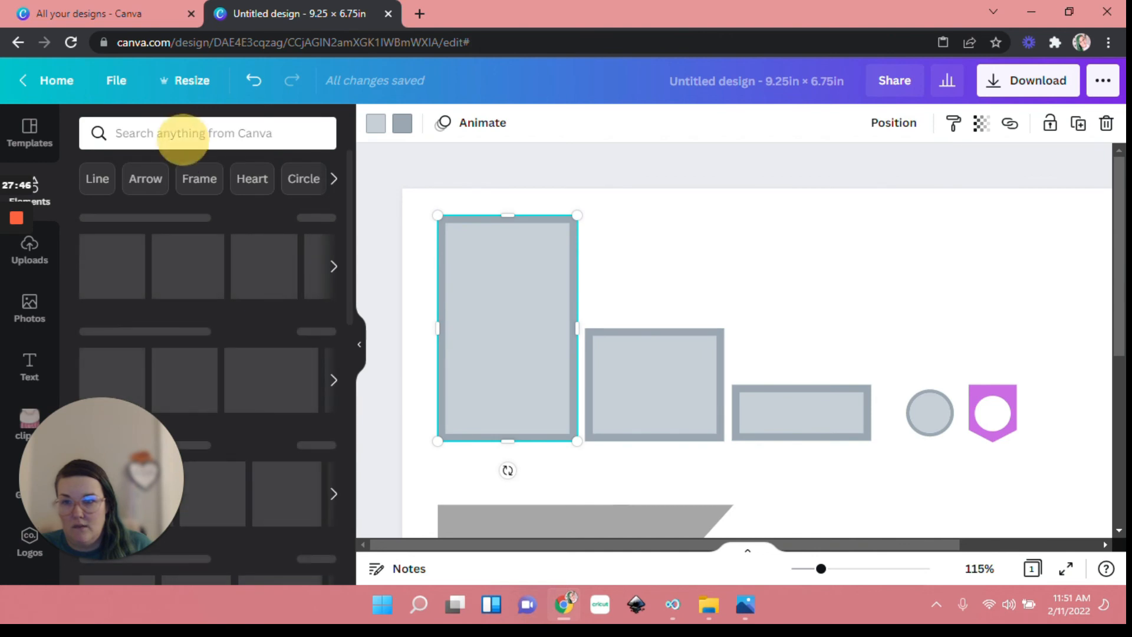
click(153, 133)
click(132, 243)
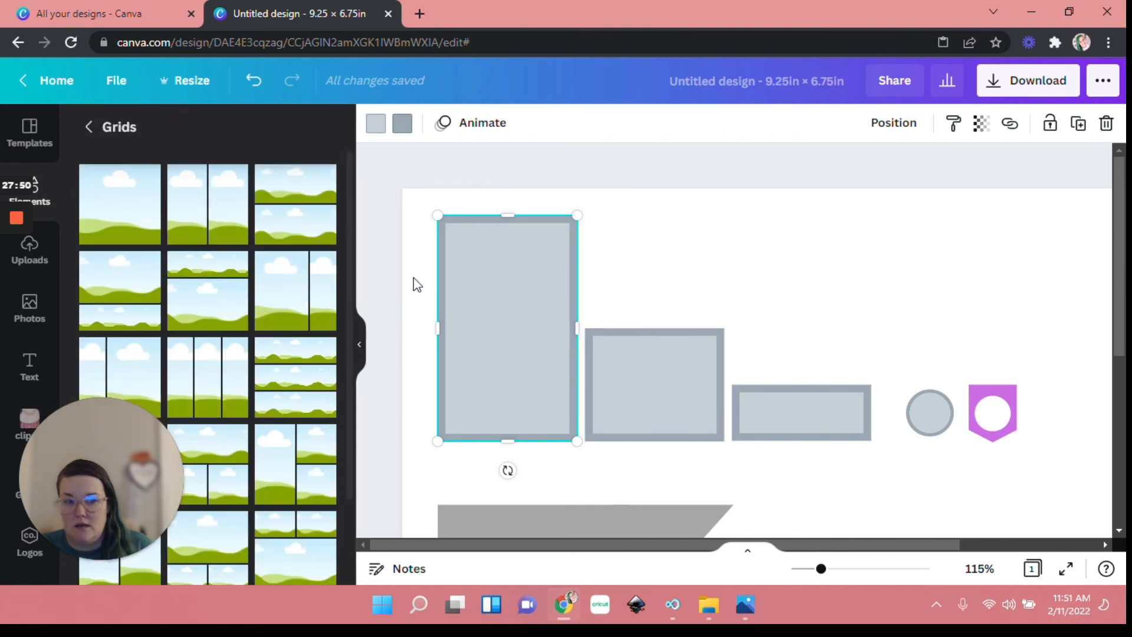
click(127, 206)
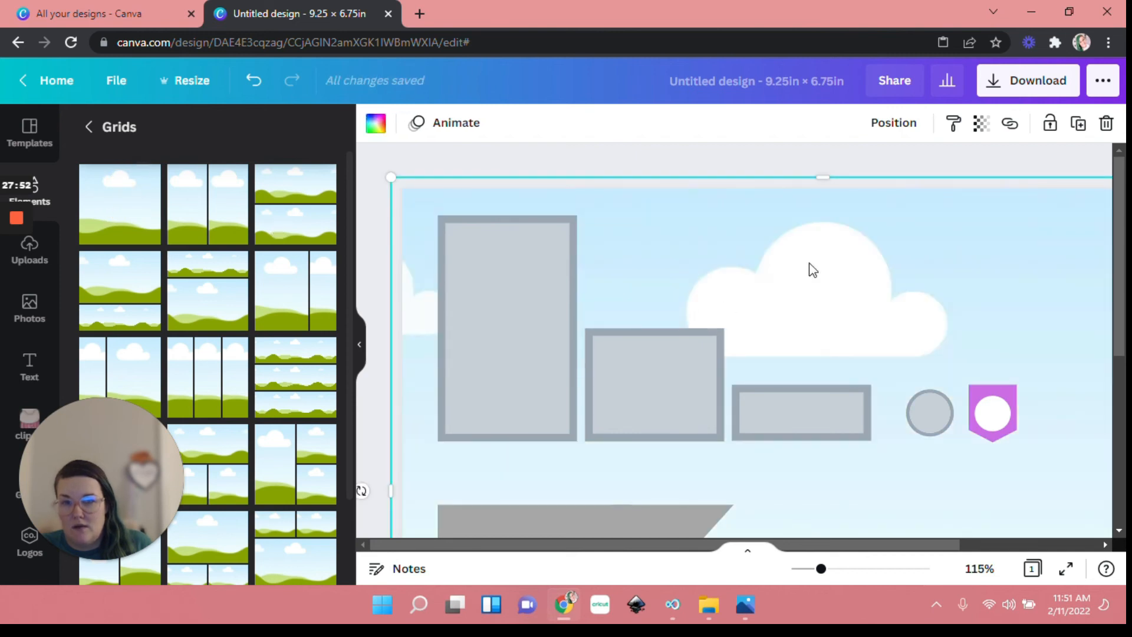
Shrink the full-page image grid to roughly the size of the tall gray box
click(799, 569)
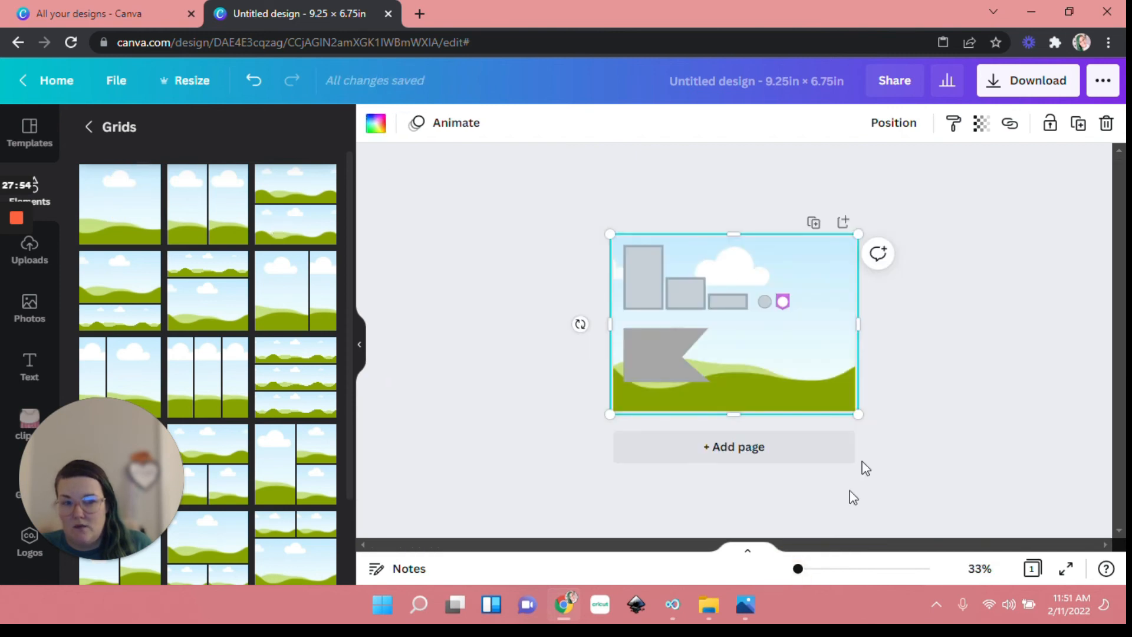
drag(859, 414, 658, 306)
click(894, 122)
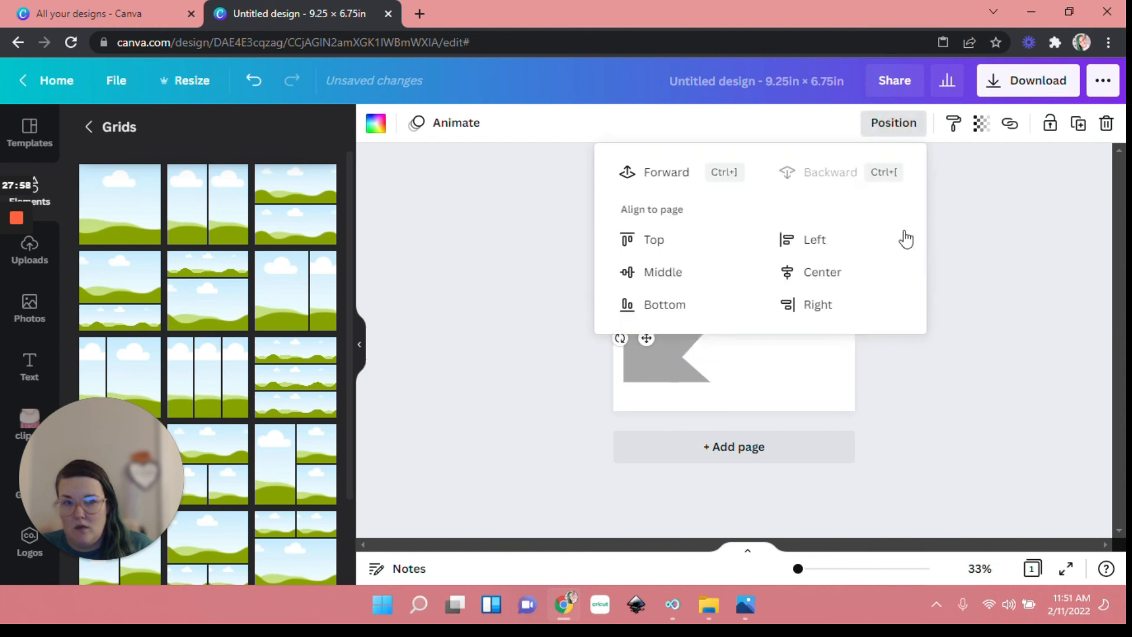
click(700, 176)
click(1008, 301)
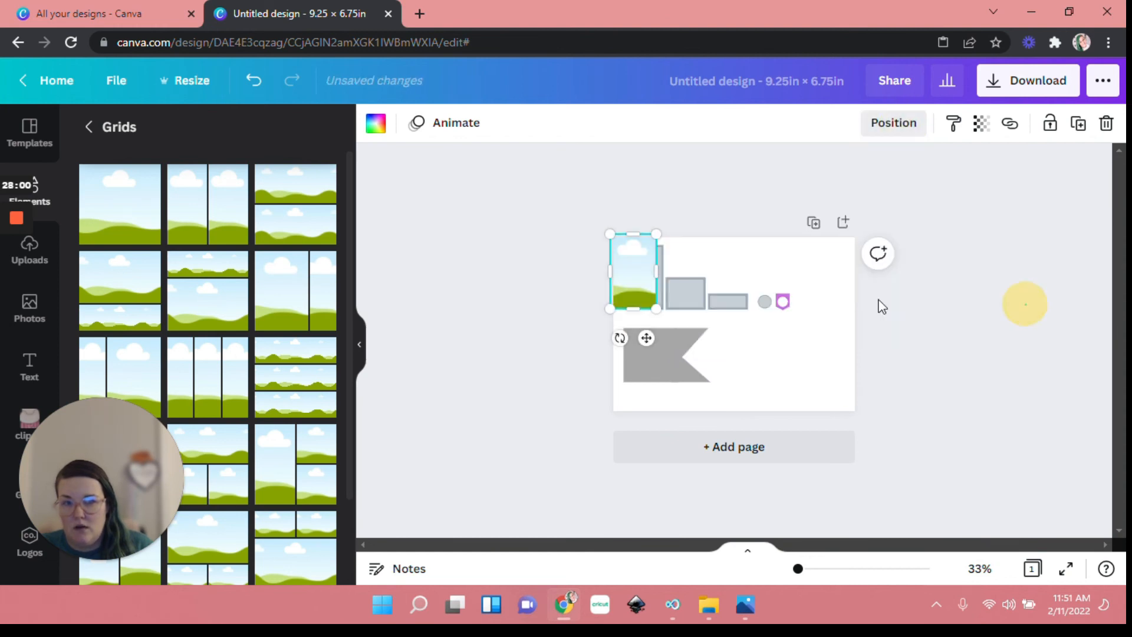
Move the image grid over the tall gray box so it sits within the box's outline
click(808, 569)
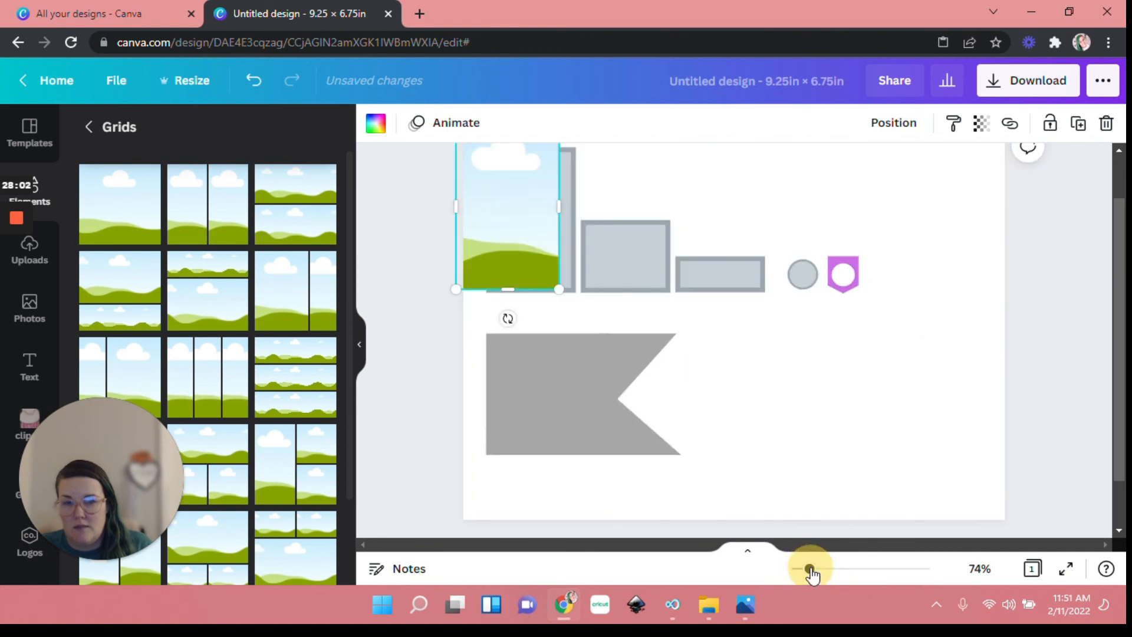
scroll(550, 384, up, 1)
drag(498, 183, 507, 215)
click(851, 568)
drag(765, 550, 579, 548)
scroll(651, 465, up, 5)
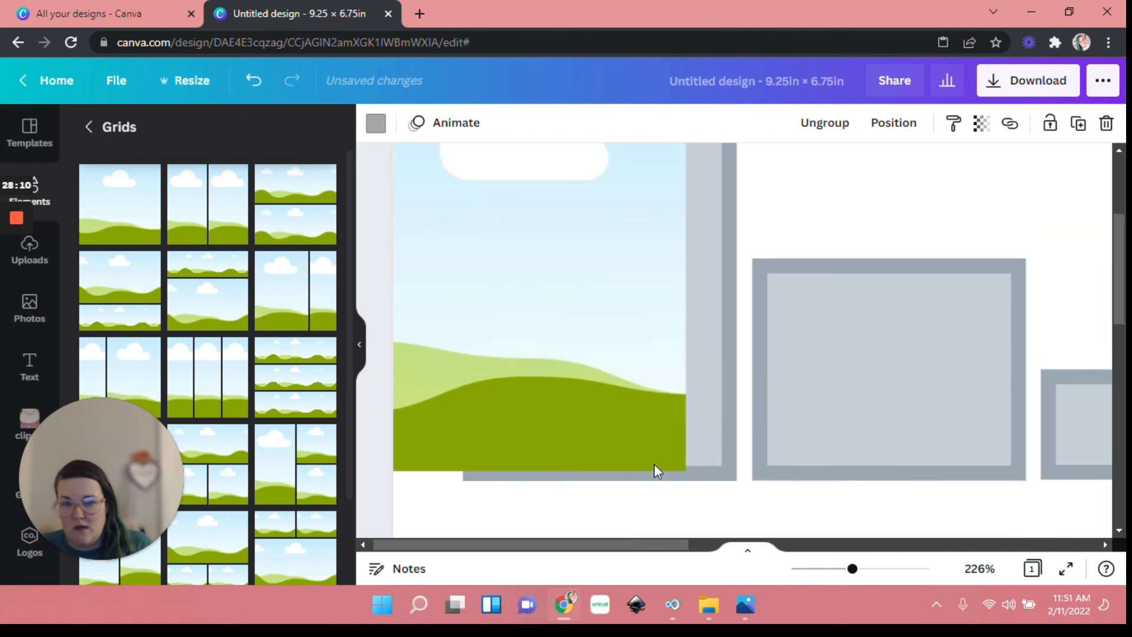
drag(851, 569, 833, 569)
drag(552, 435, 576, 427)
Resize the image grid on all four edges to fit exactly inside the tall box's border
drag(410, 384, 464, 378)
drag(549, 239, 549, 237)
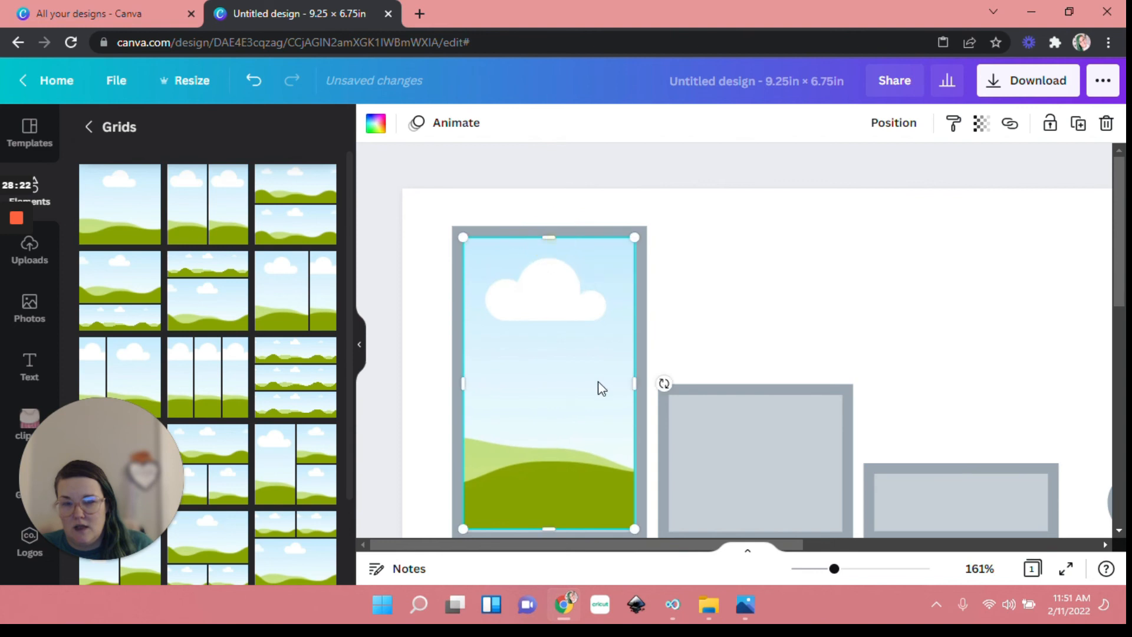
scroll(600, 388, down, 2)
drag(556, 447, 555, 455)
drag(631, 306, 639, 306)
click(424, 437)
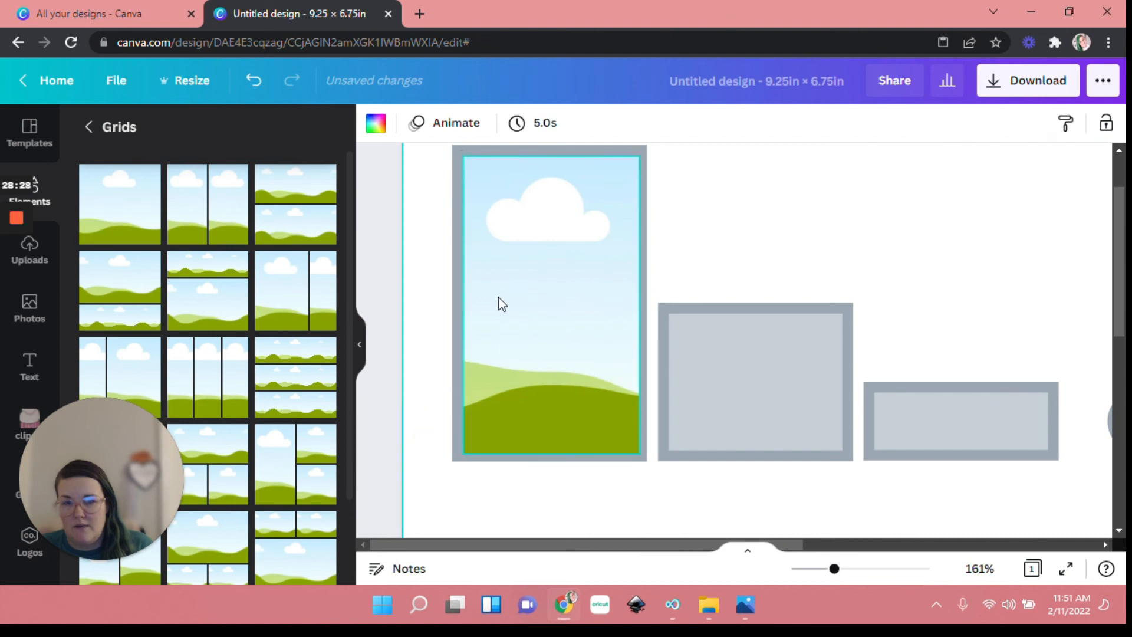
Change the border color of the tall box behind the grid to purple
click(507, 306)
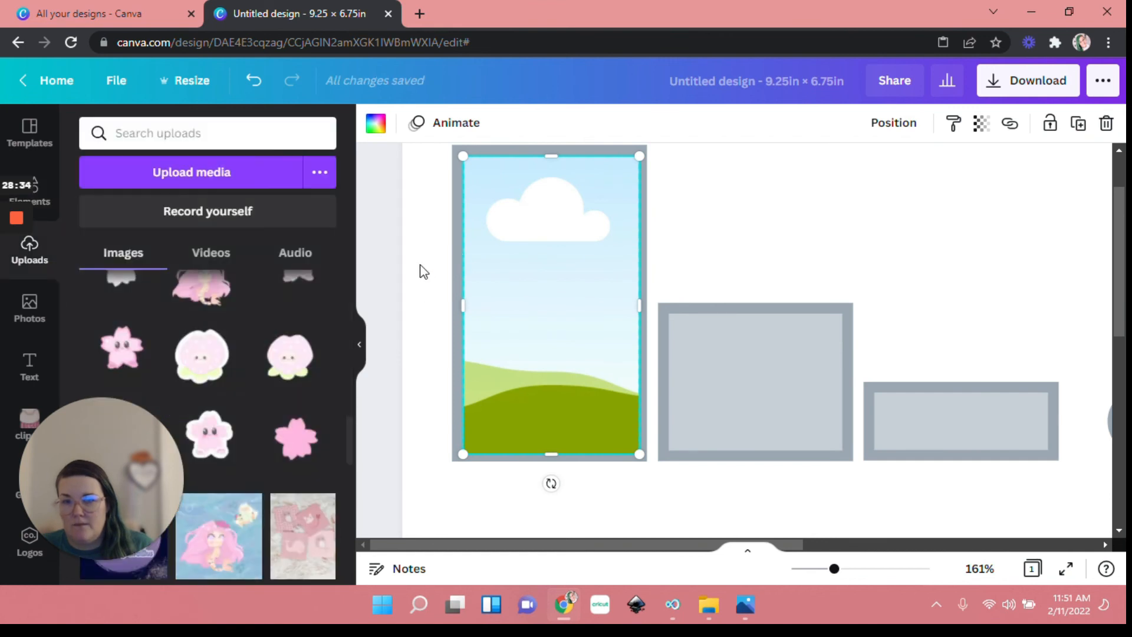
click(454, 260)
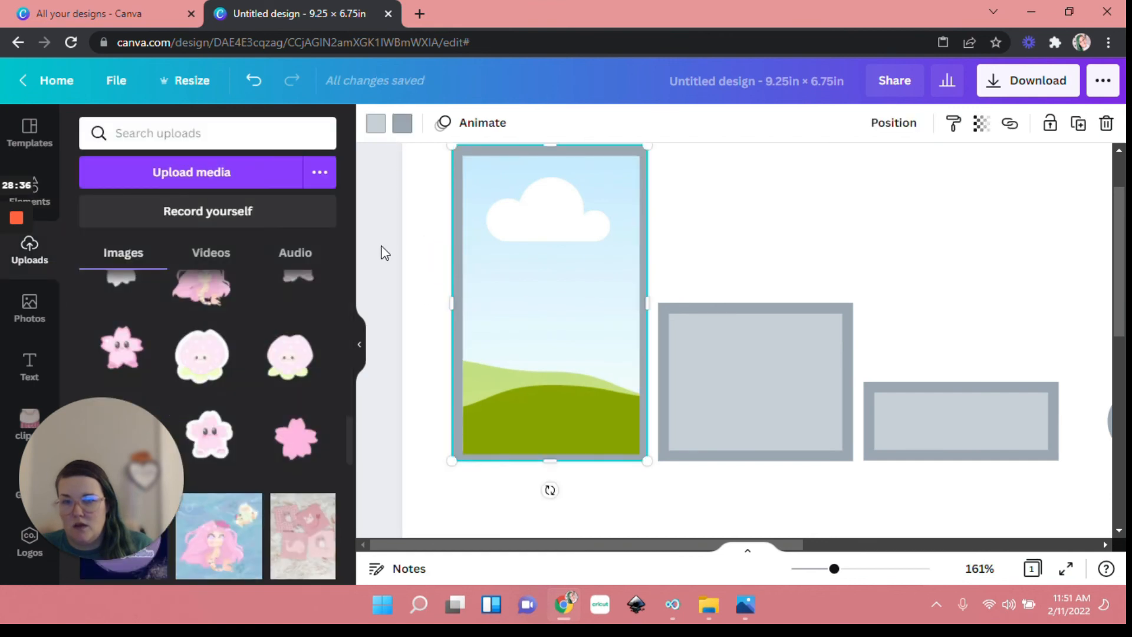
click(401, 124)
click(230, 435)
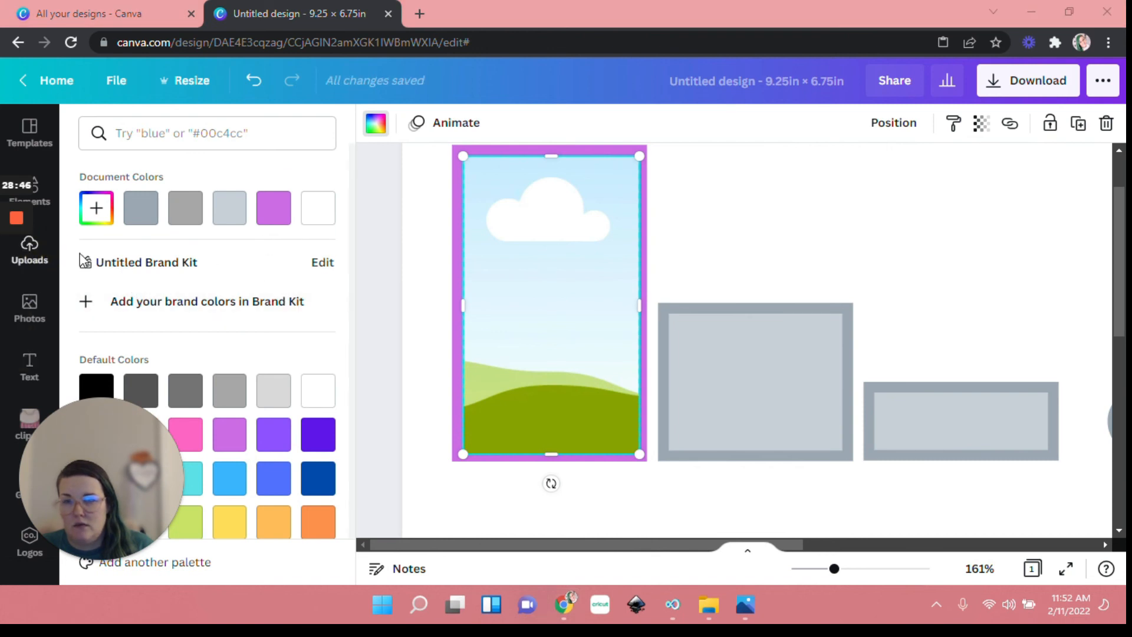
Browse the uploaded images and fill the grid with the yellow cassette-tape pattern
click(49, 267)
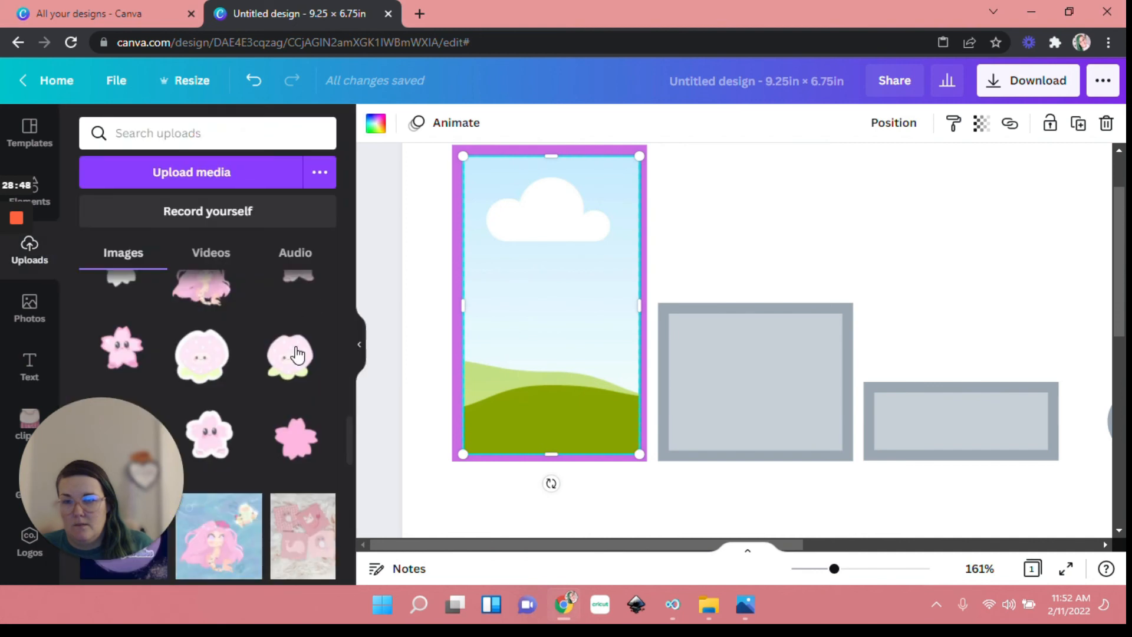
scroll(297, 353, down, 15)
scroll(318, 364, up, 5)
scroll(318, 365, up, 5)
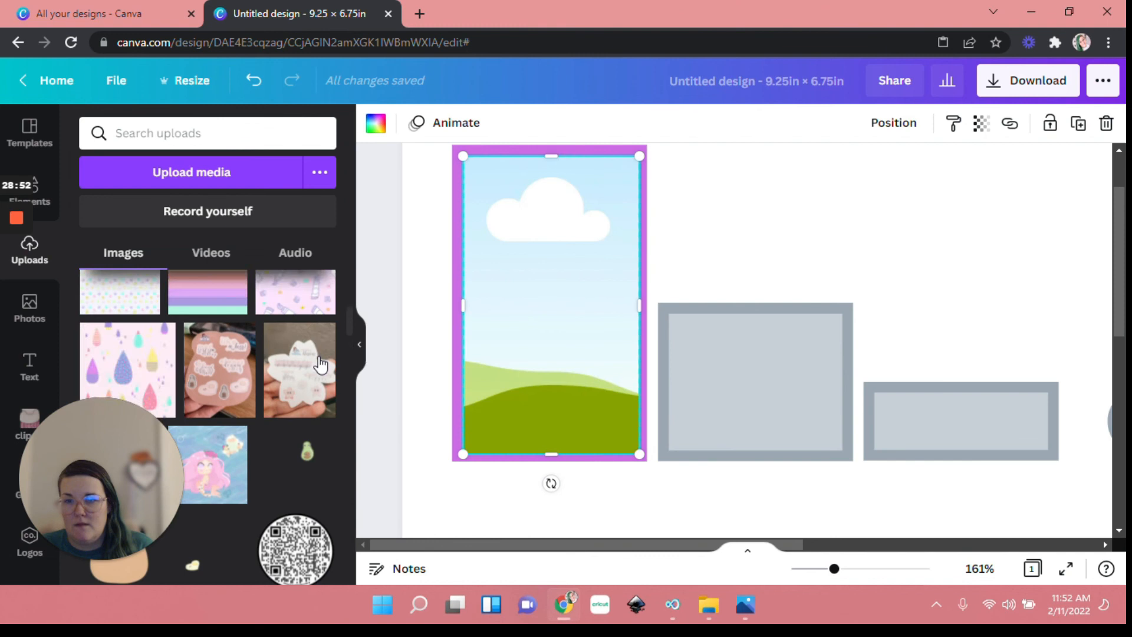
click(577, 375)
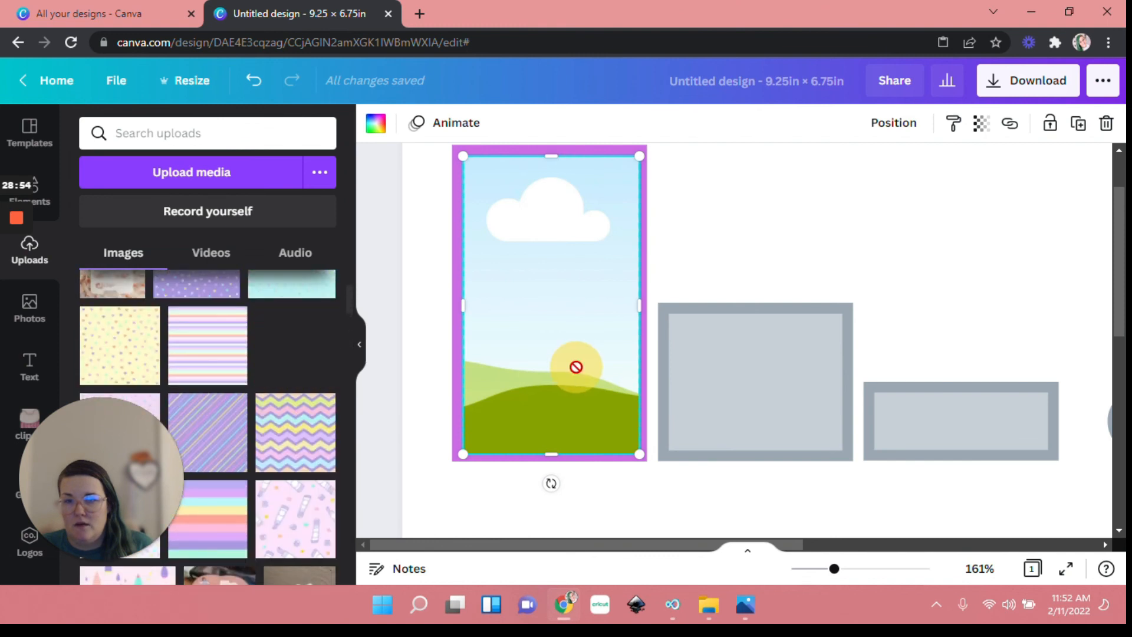
drag(296, 360, 545, 348)
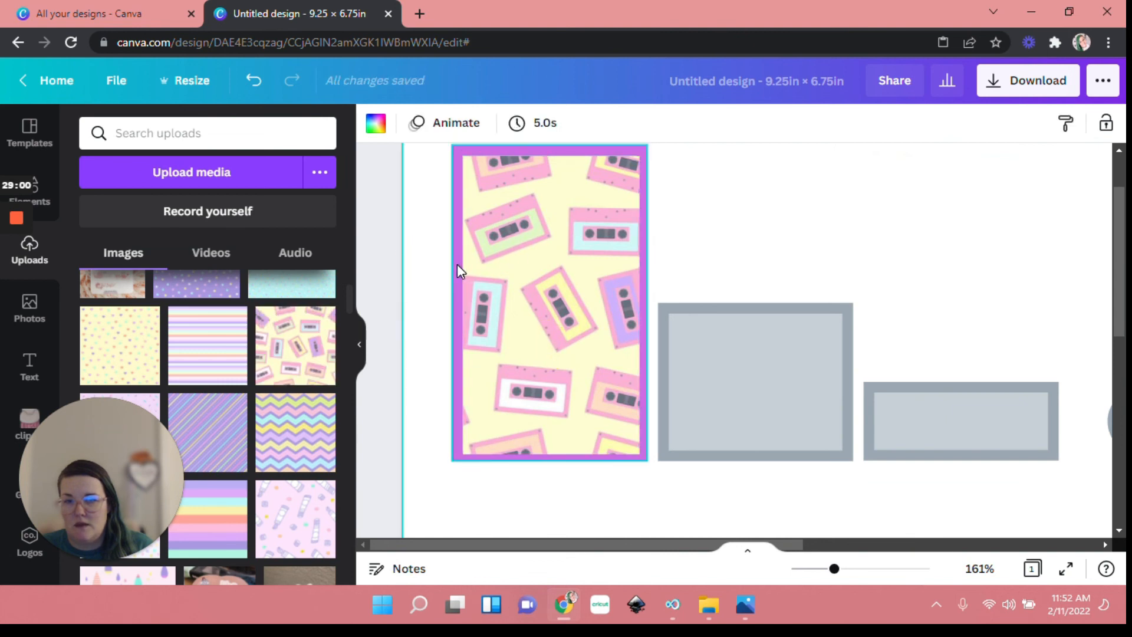
Recolor the tall box's border with the pink taken from the cassette pattern's photo colors
click(458, 265)
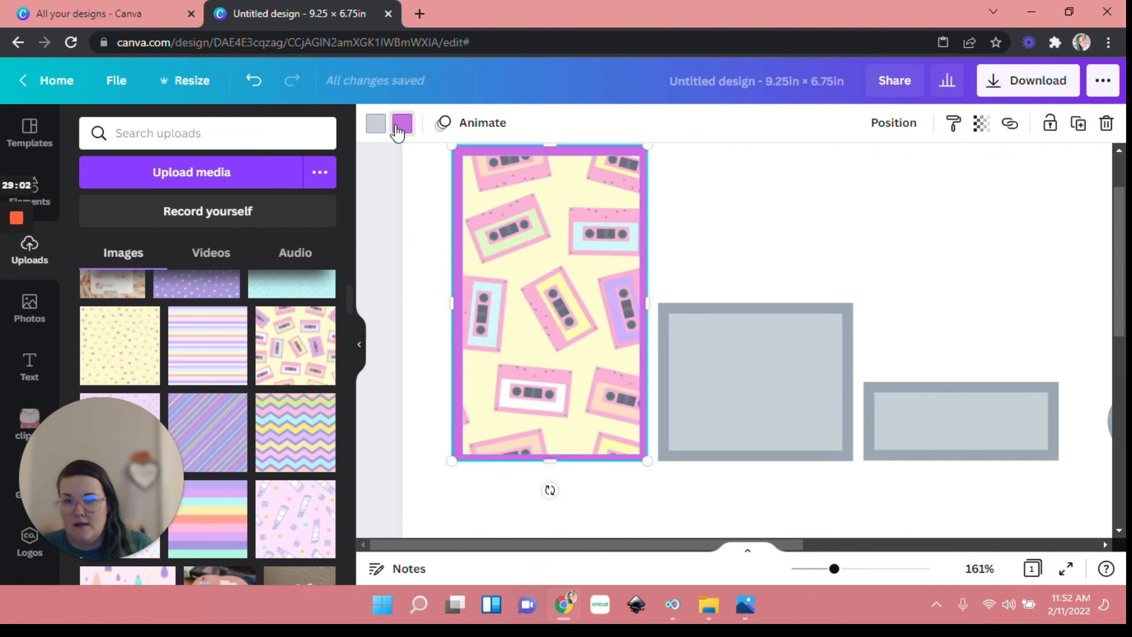
click(401, 125)
click(185, 397)
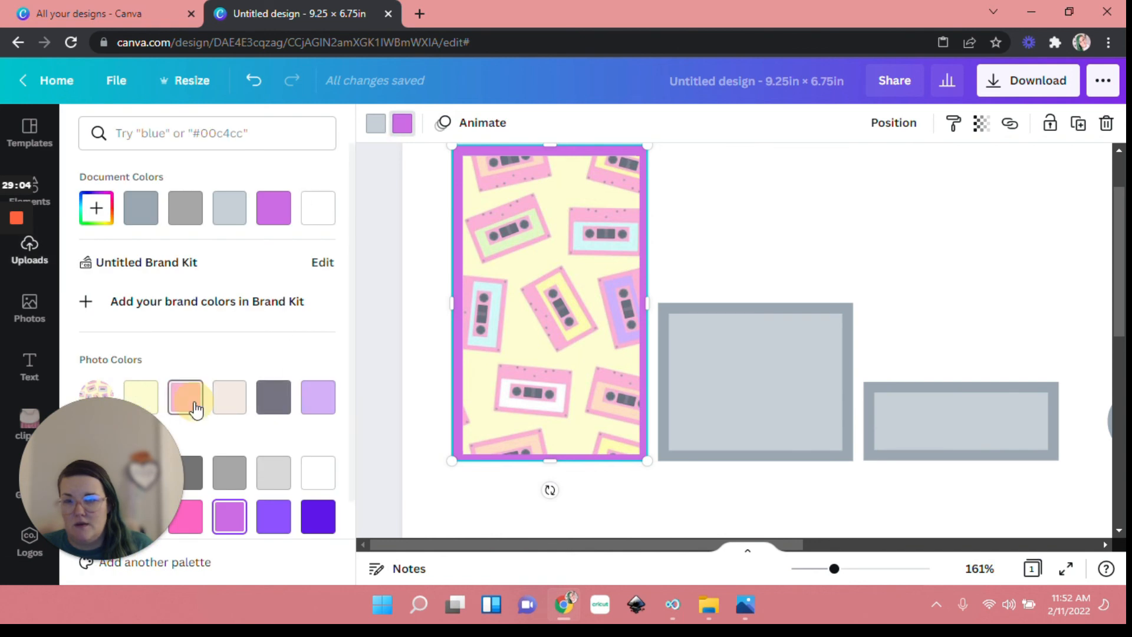
click(393, 355)
click(778, 230)
Lock the cassette grid and its pink frame together, and unlock the grid on its own again
drag(412, 220, 531, 294)
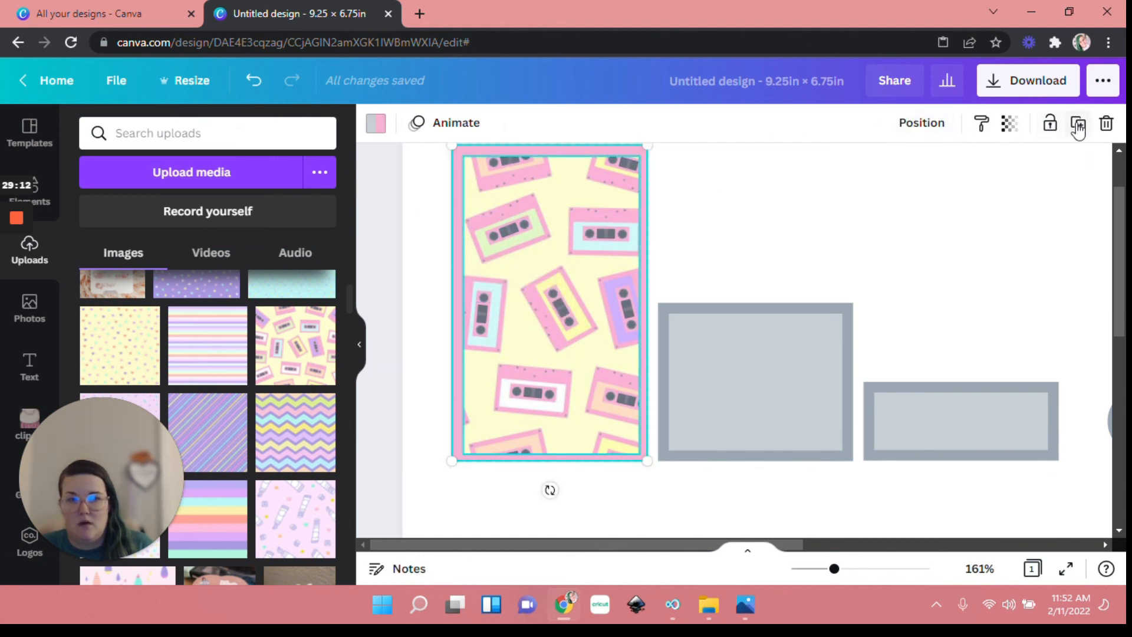
click(1049, 124)
drag(422, 182, 556, 211)
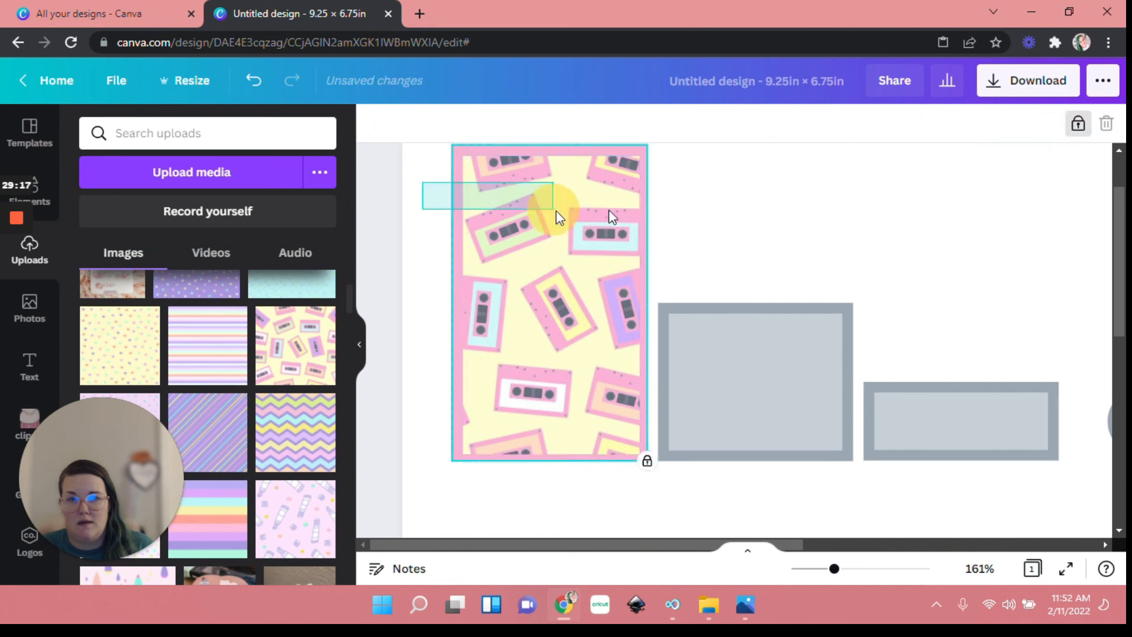
click(584, 192)
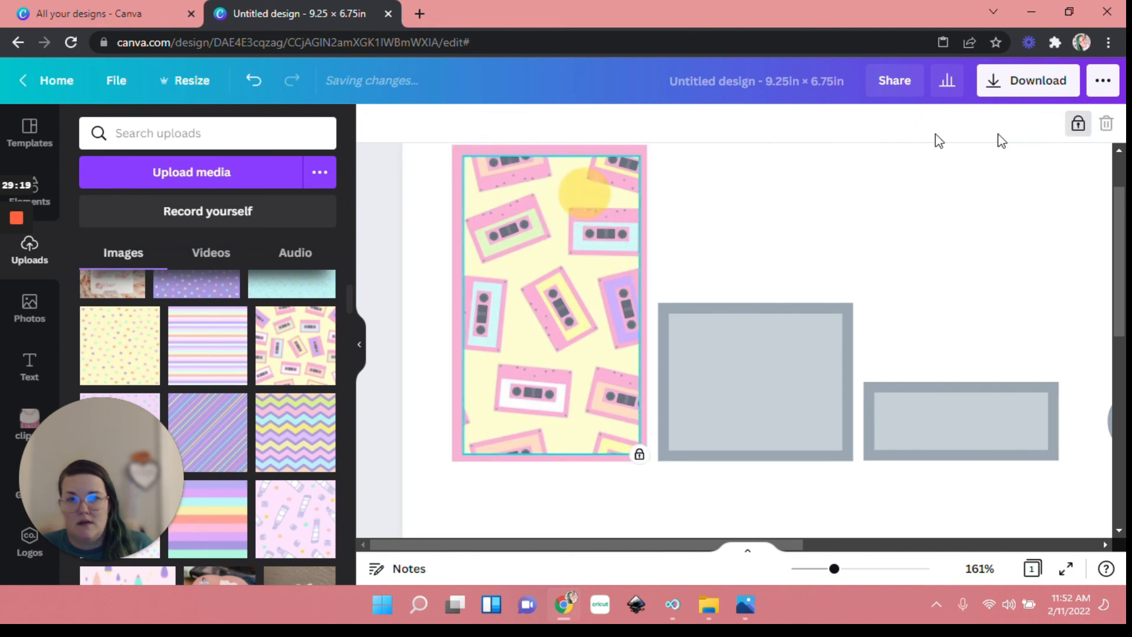
click(1075, 125)
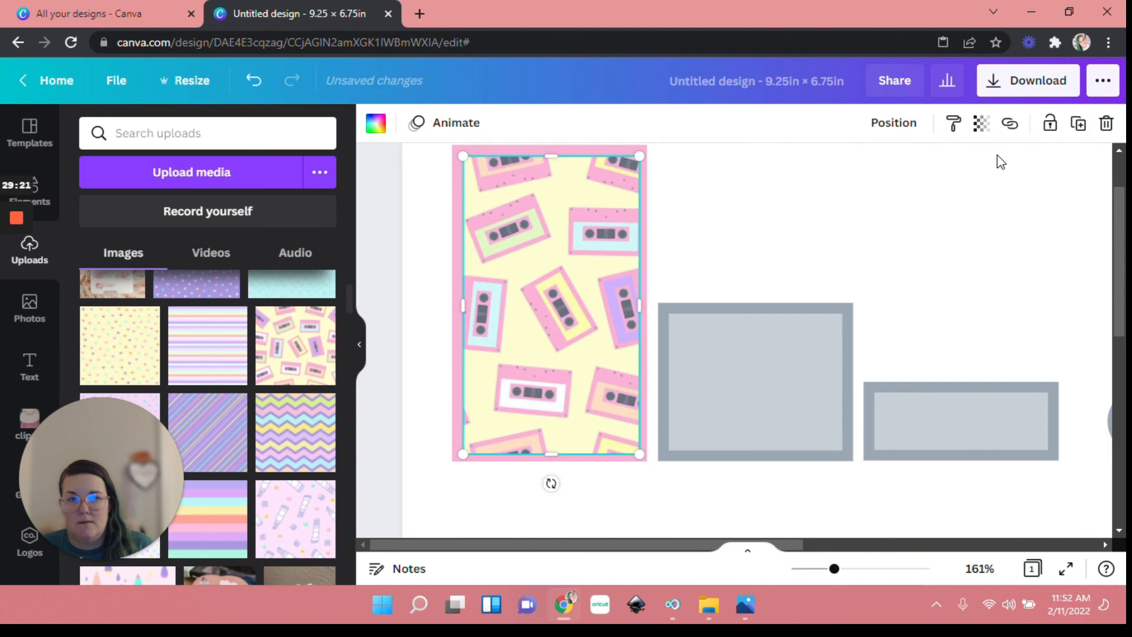
scroll(711, 213, up, 1)
scroll(712, 213, up, 1)
drag(445, 218, 584, 324)
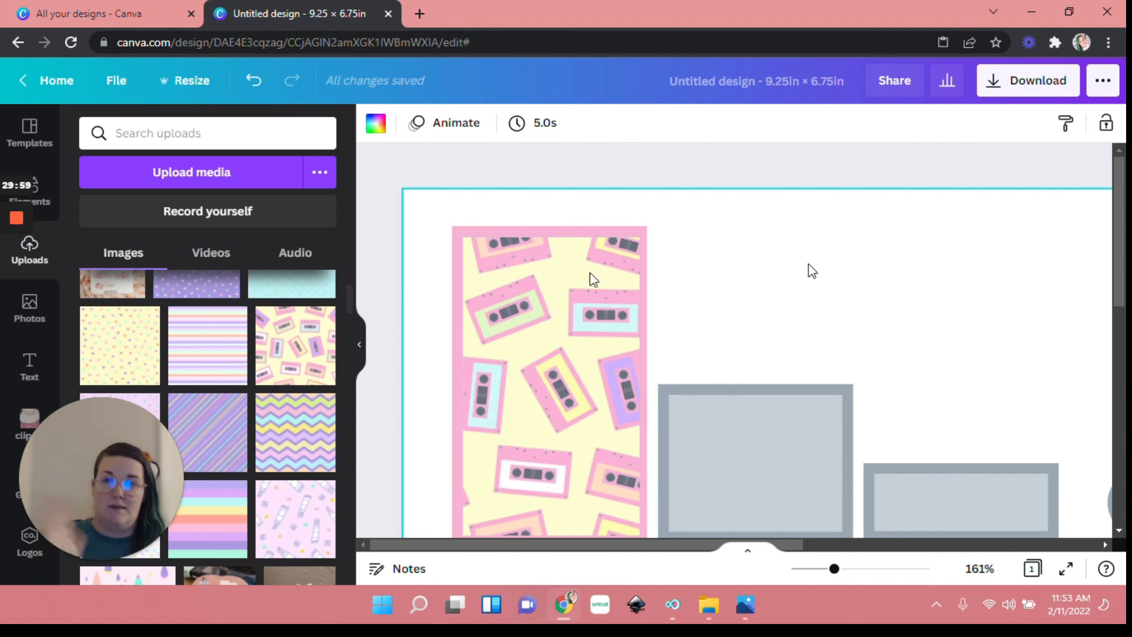
Look at the copy option for the Copy of mini kit template among all designs, and return to the sticker design
click(108, 20)
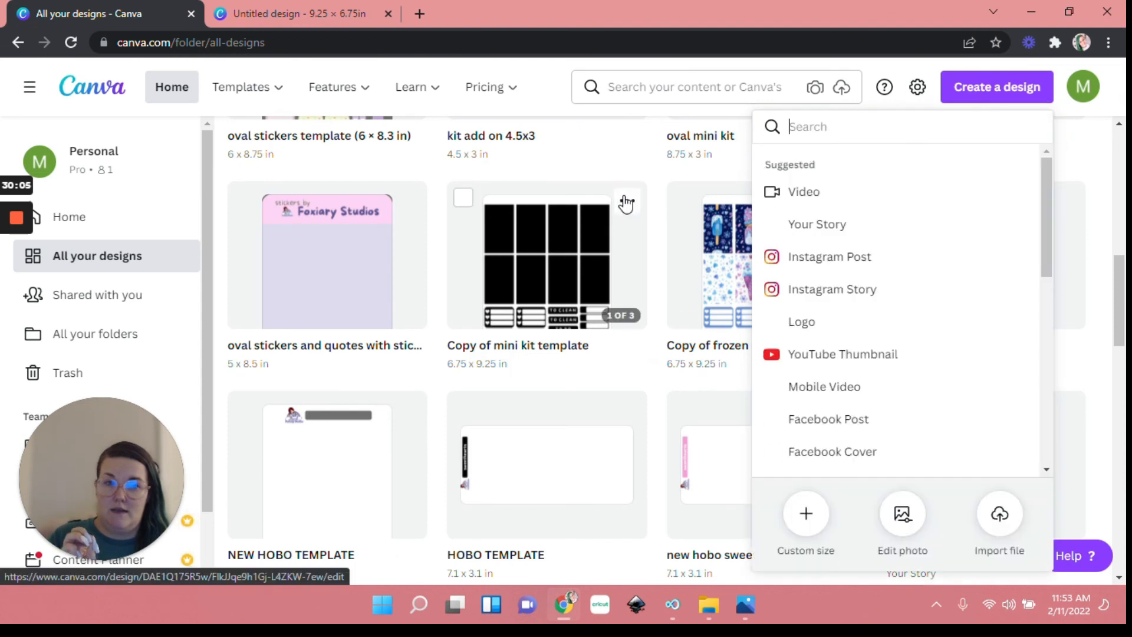
click(626, 201)
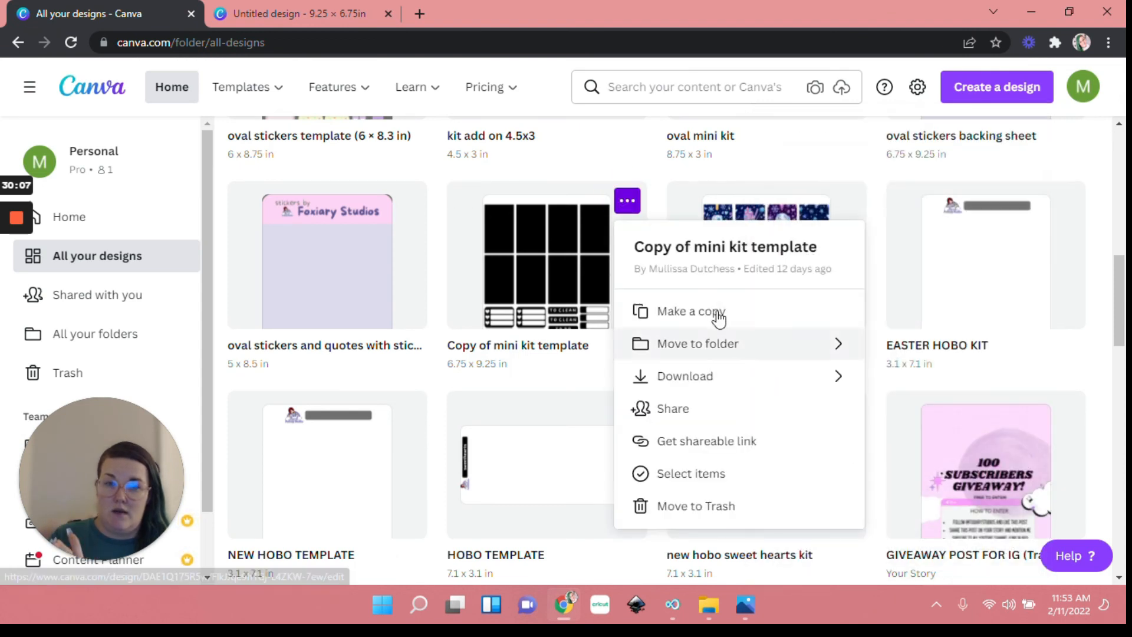
click(1101, 341)
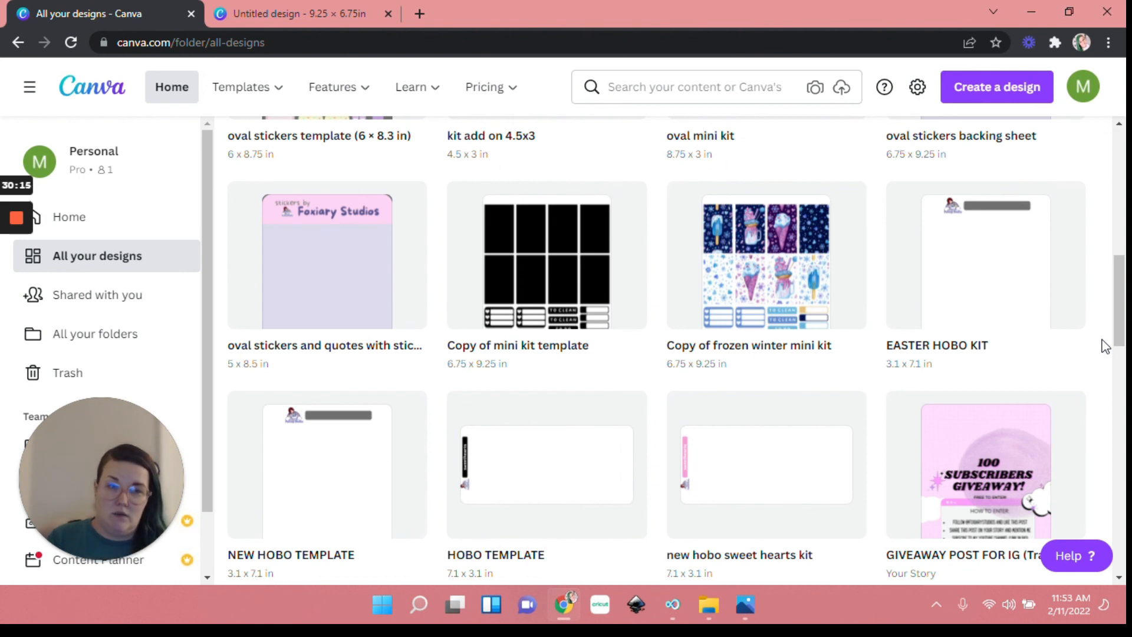
click(344, 13)
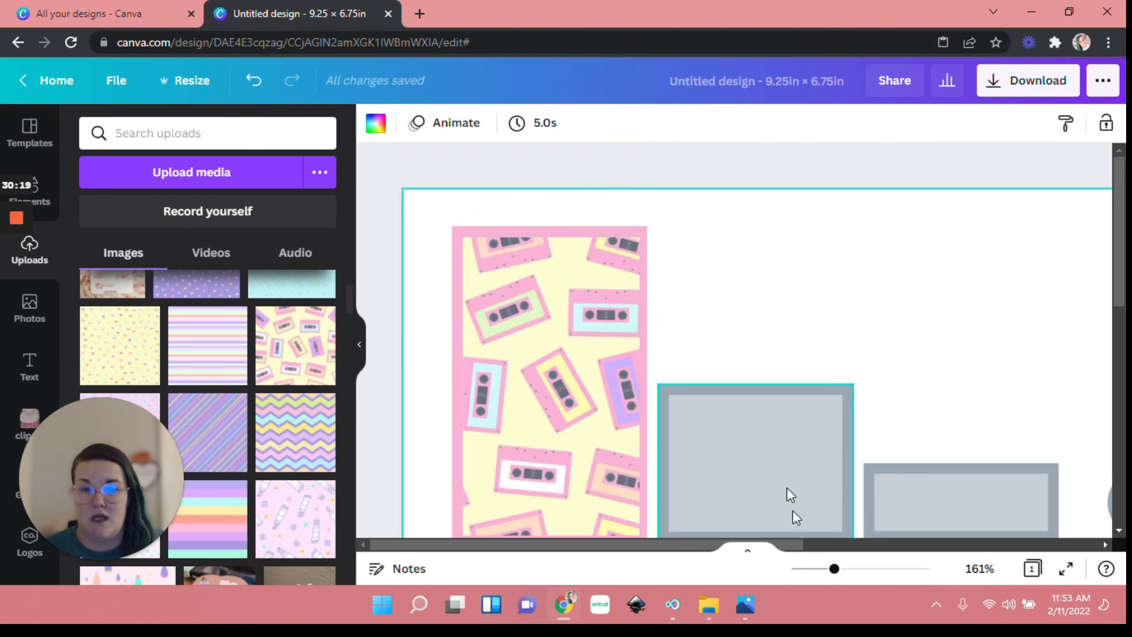
click(812, 569)
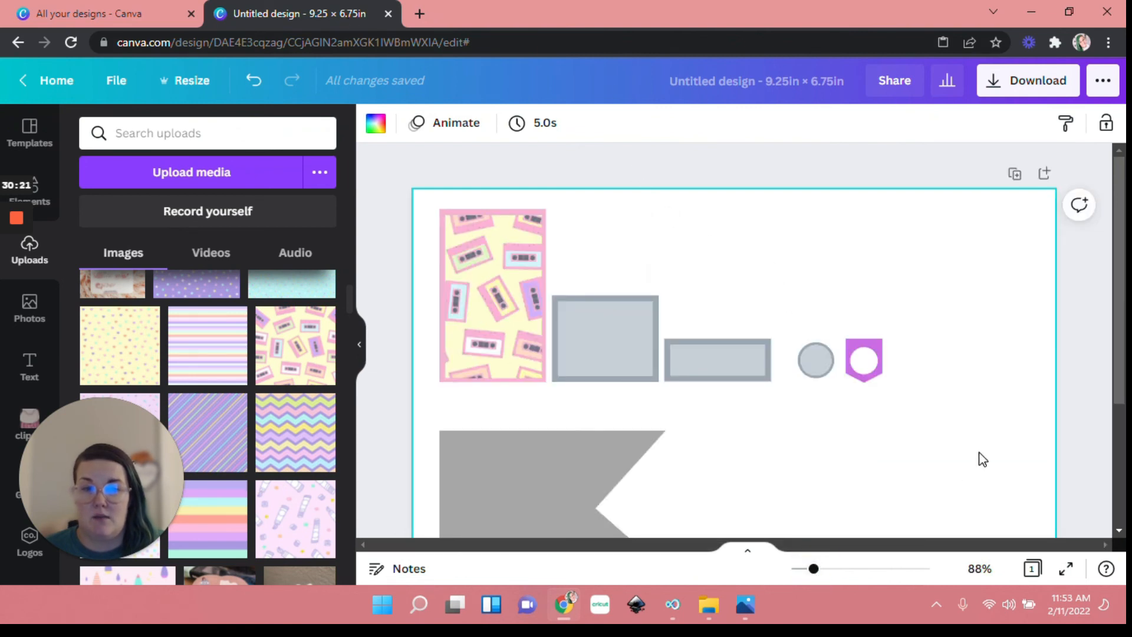